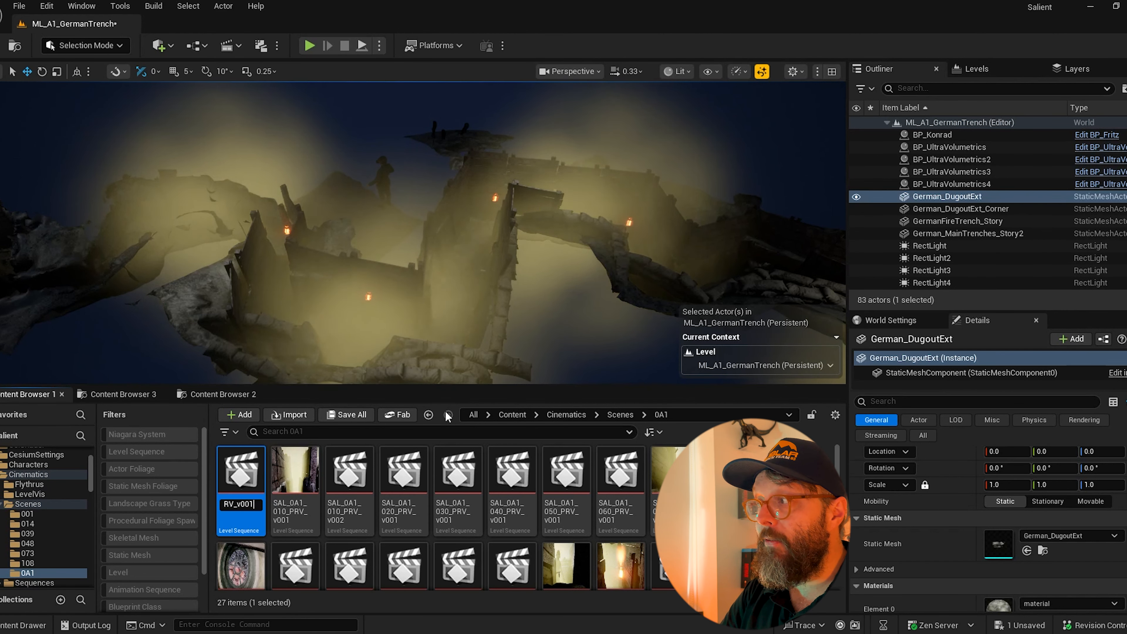
Step: Open the SAL_0A1_000_PRV_v001 level sequence and set its frame rate to 24 fps
double_click(241, 472)
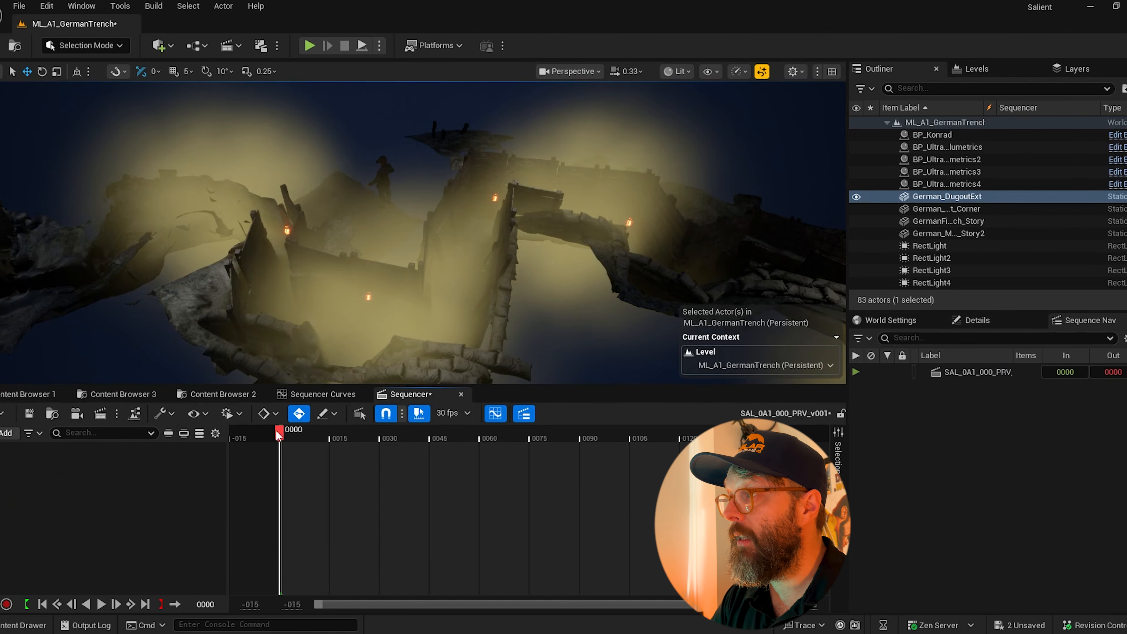
click(468, 413)
click(498, 163)
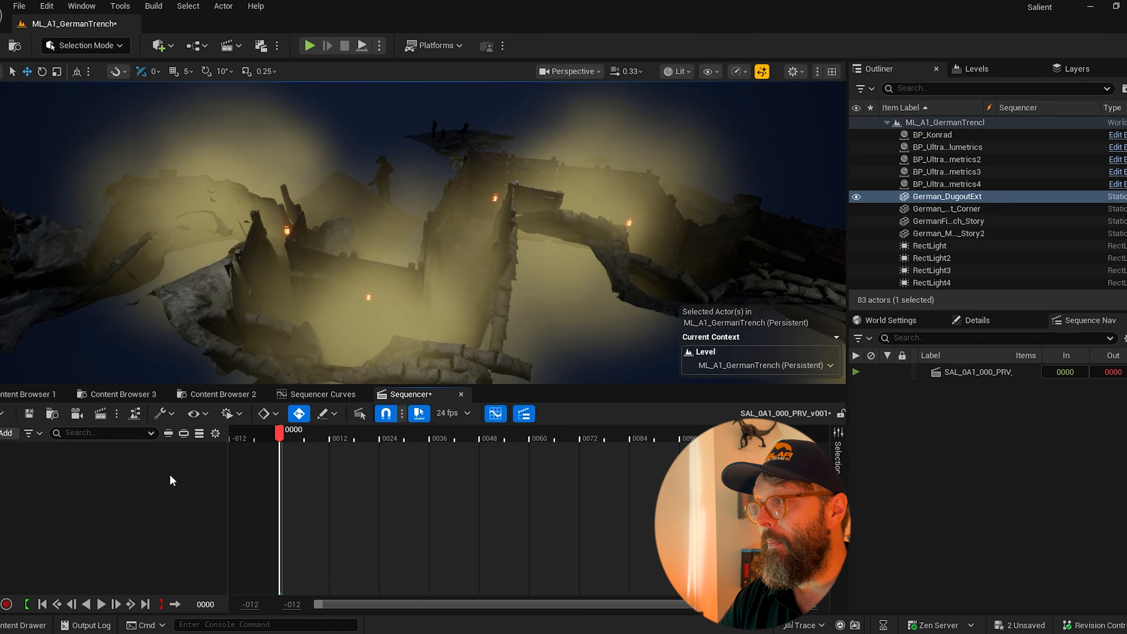
Step: Set the sequence's playback range to end at frame 1440
click(228, 414)
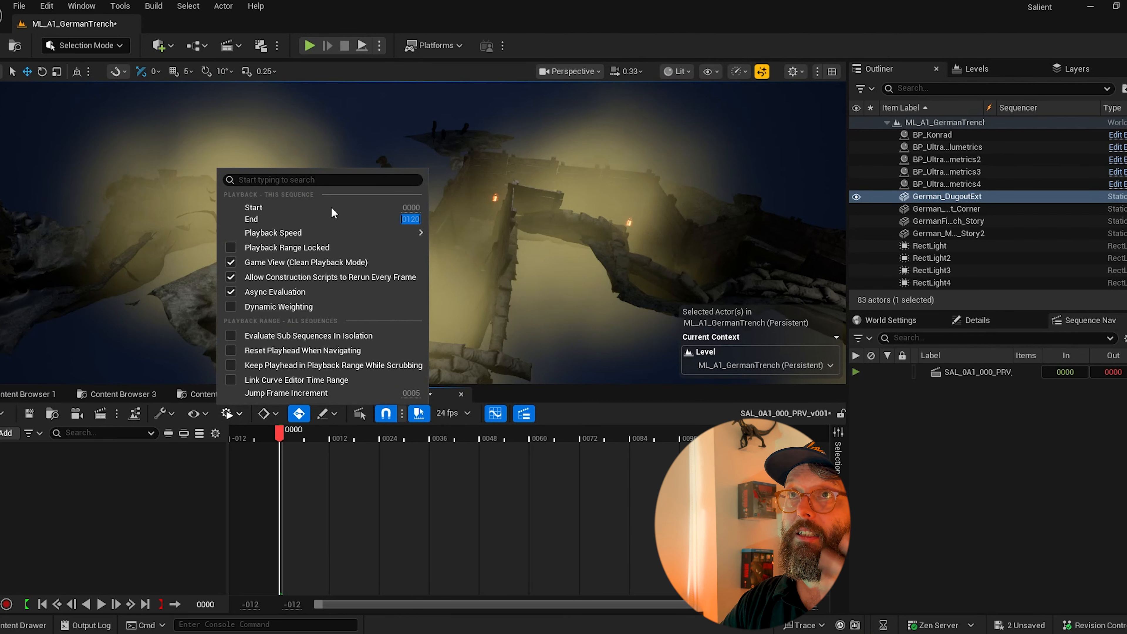
text(1)
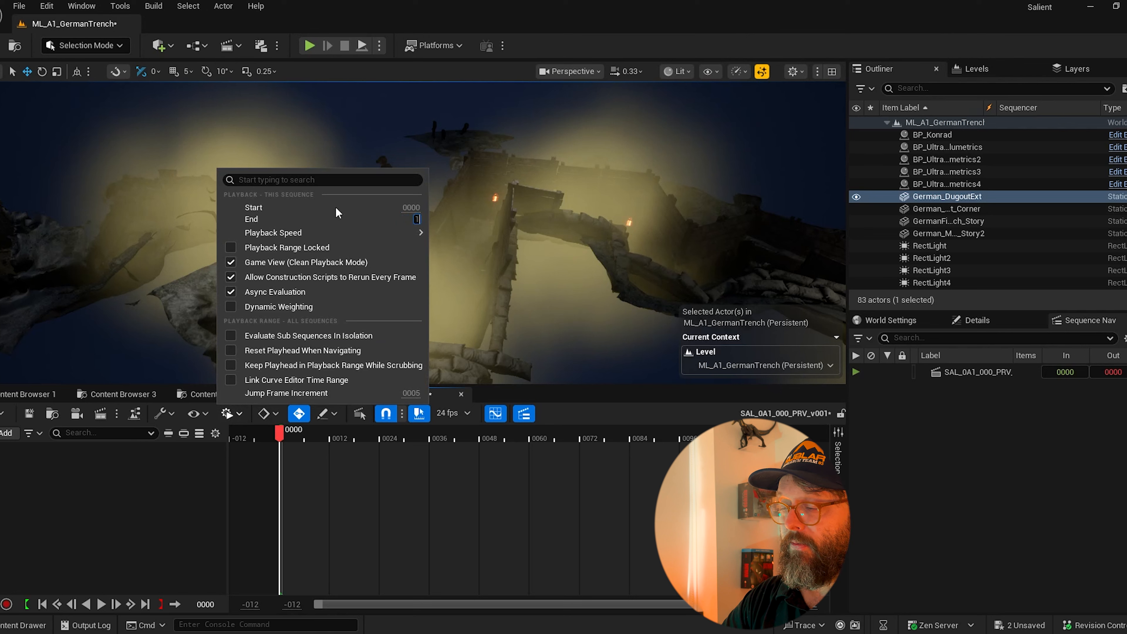
text(440)
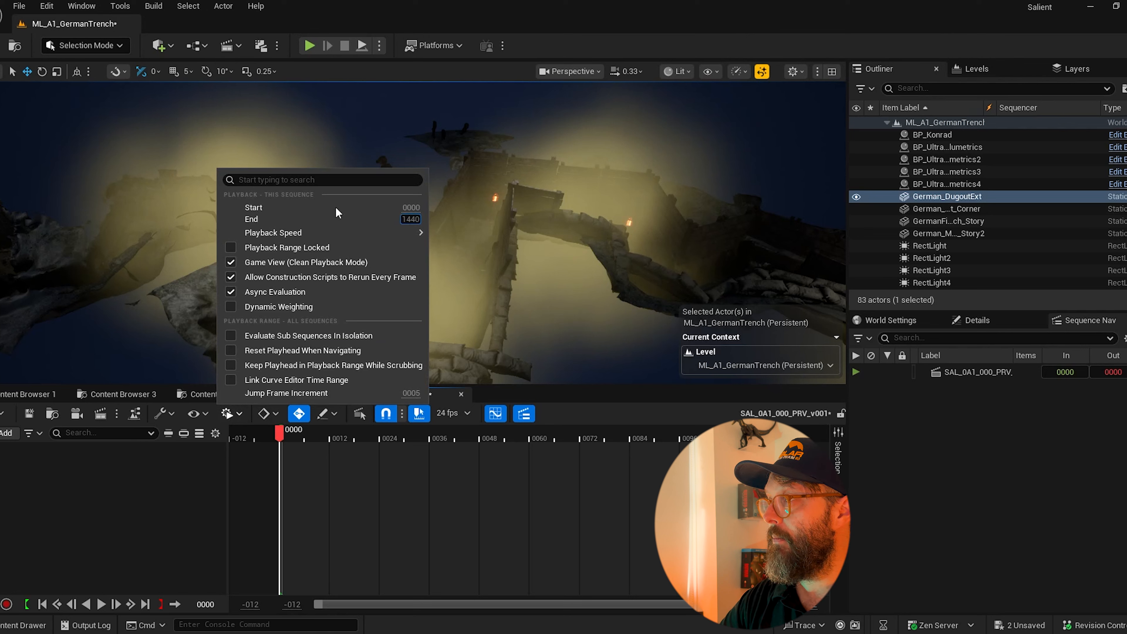
key(Return)
drag(302, 437, 695, 439)
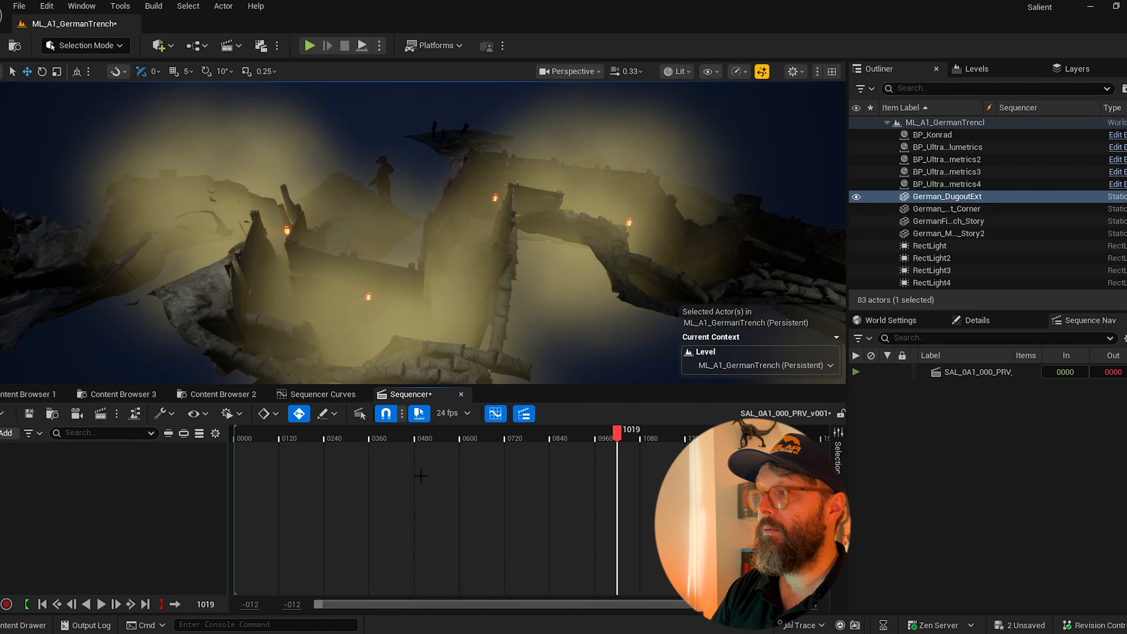
drag(754, 605, 686, 605)
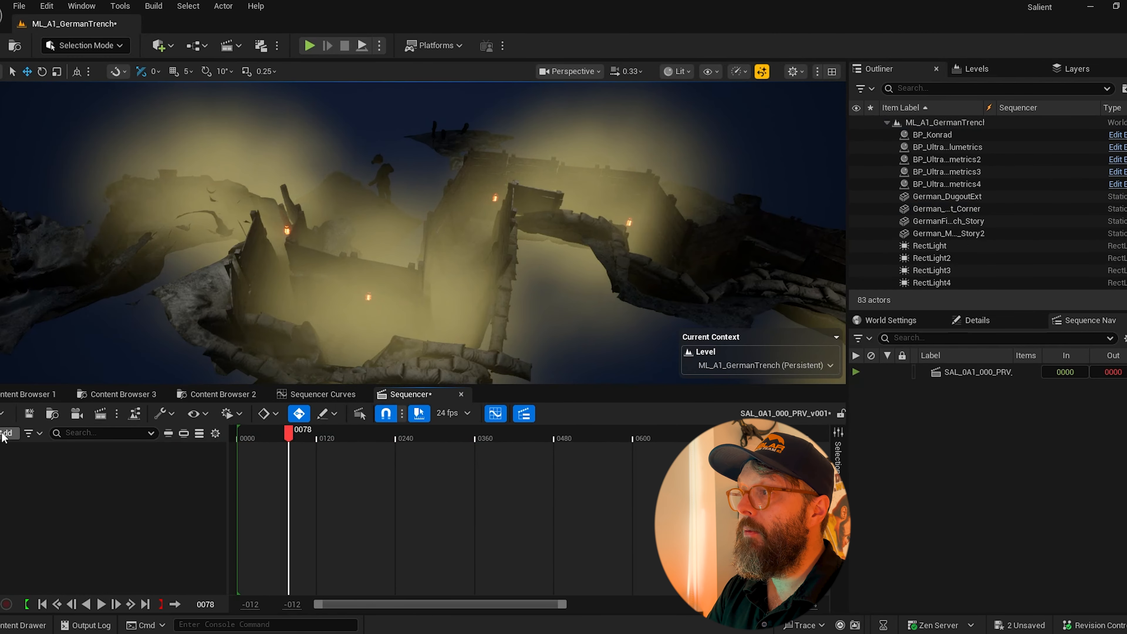
Step: Create a shot track and place the SAL_0A1_010_PRV_v001 level sequence at frame 0
click(8, 433)
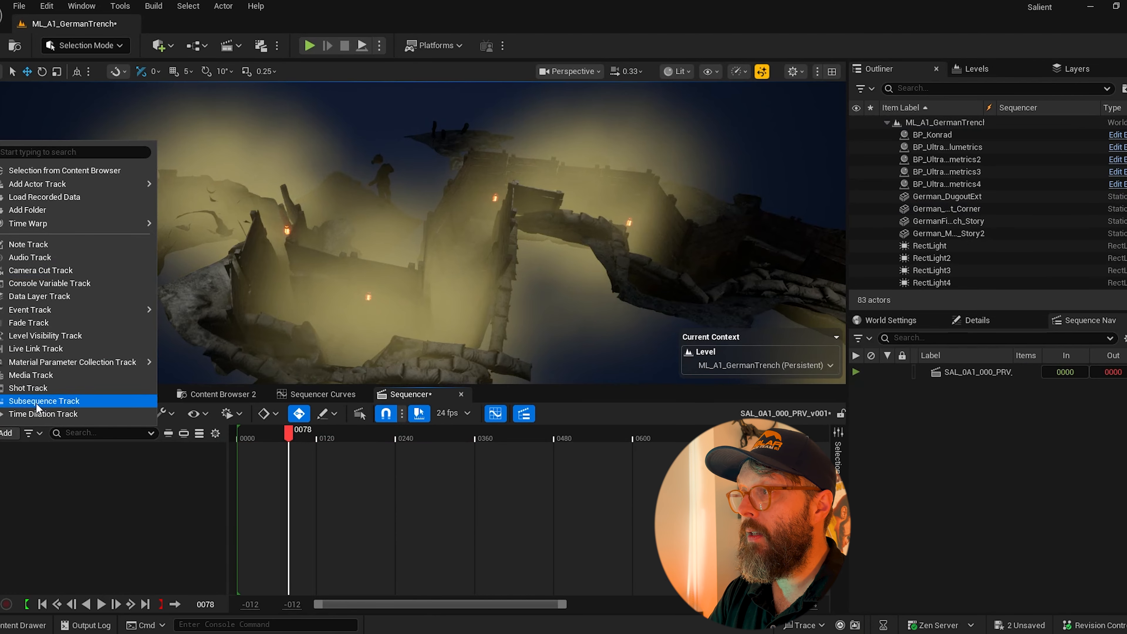
click(27, 388)
click(133, 395)
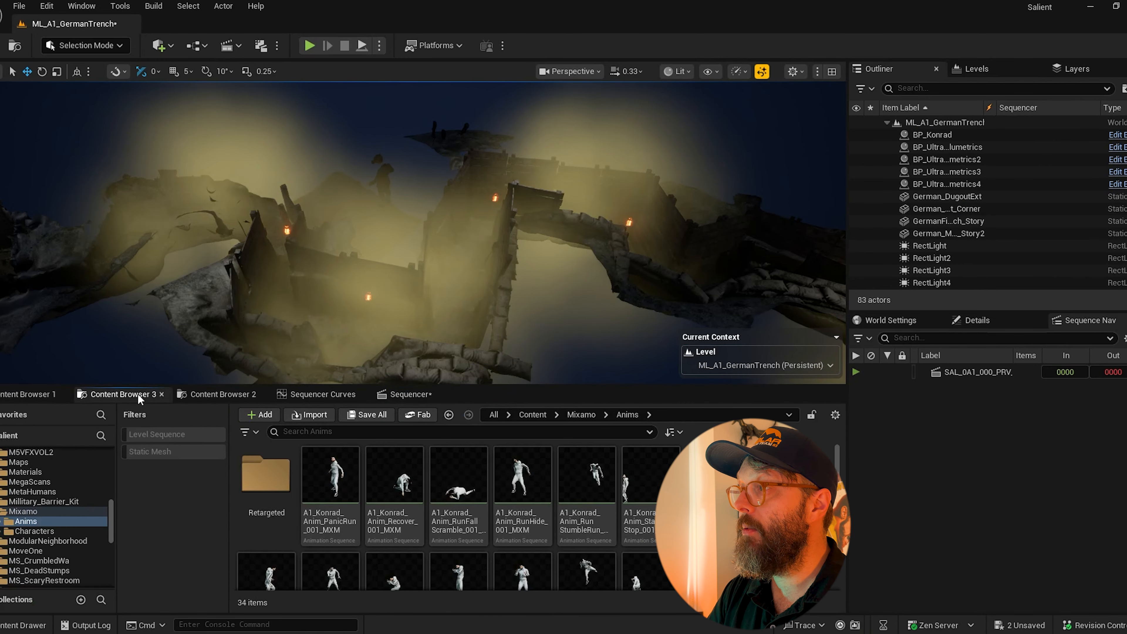
click(27, 394)
drag(295, 473, 239, 458)
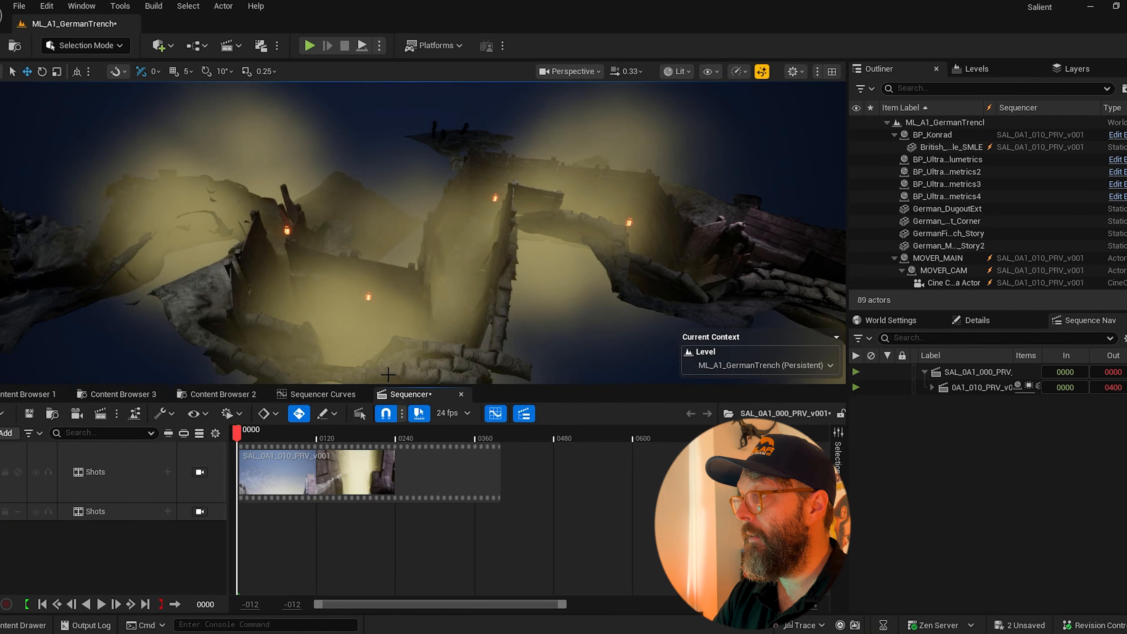
Step: Open shot SAL_0A1_010_PRV_v001, extend its camera cut almost to the end of the playback range, and return to the master sequence
drag(294, 438, 371, 439)
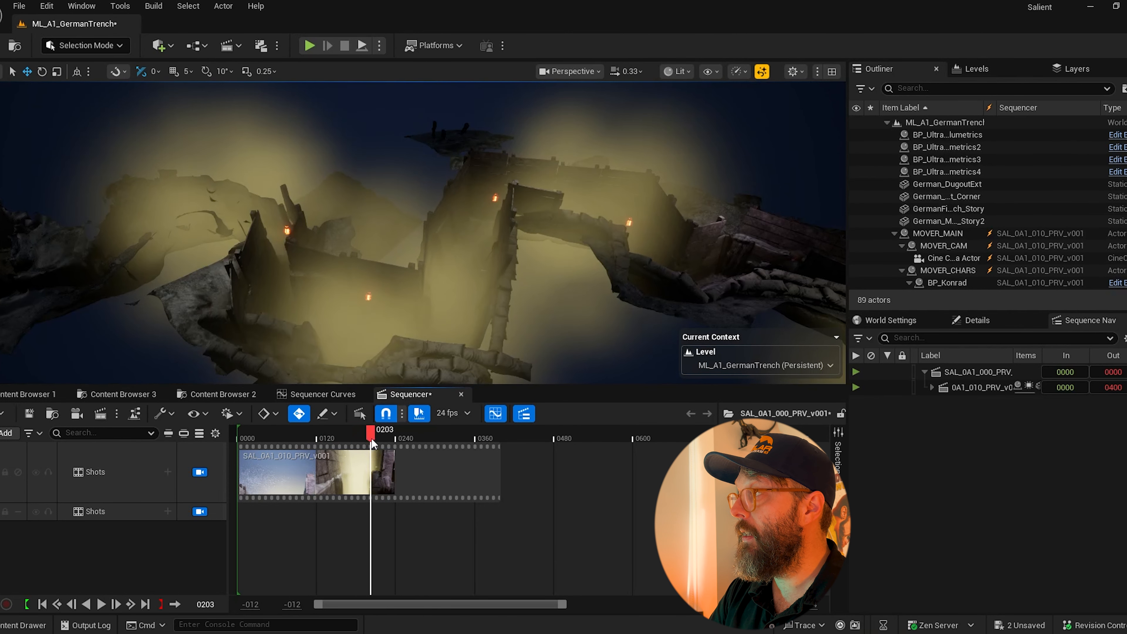
click(339, 466)
double_click(340, 465)
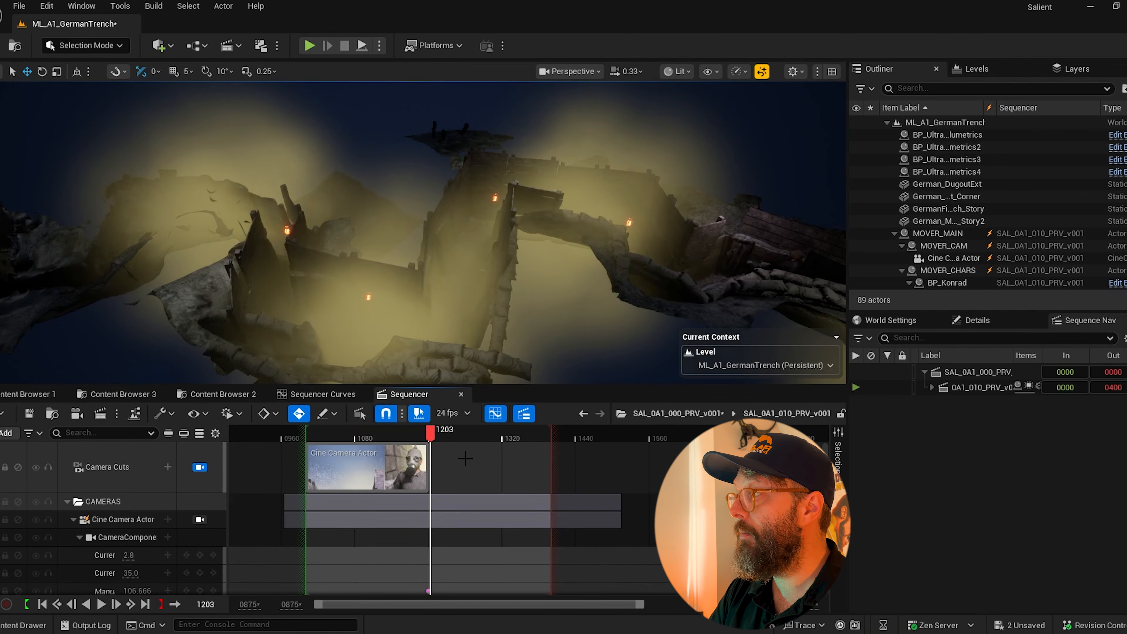
click(427, 462)
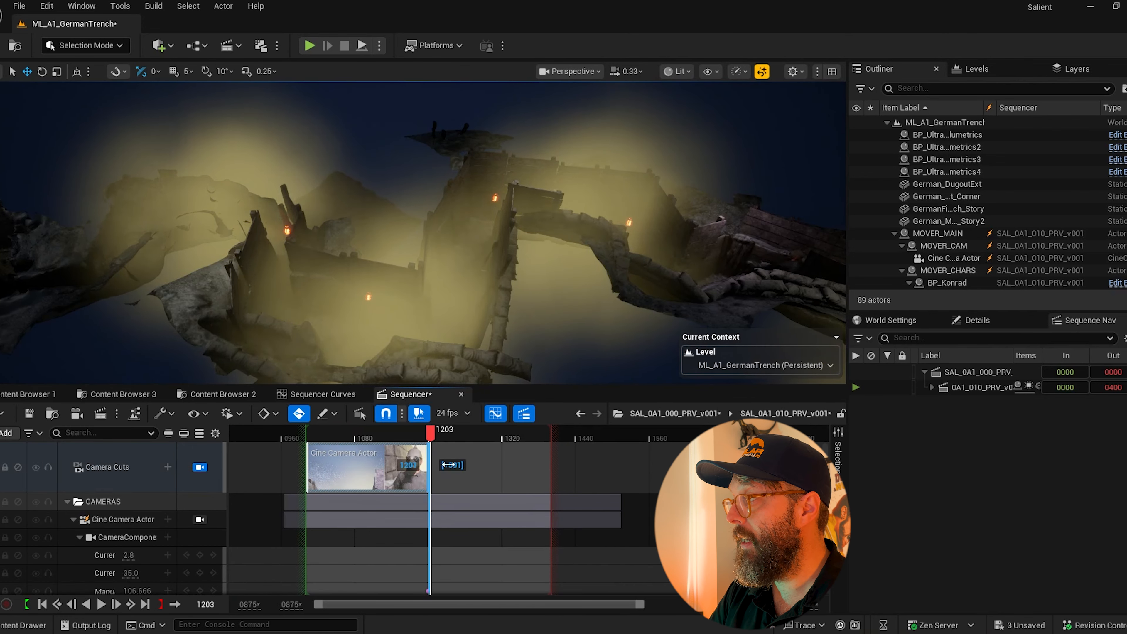
drag(449, 464, 548, 461)
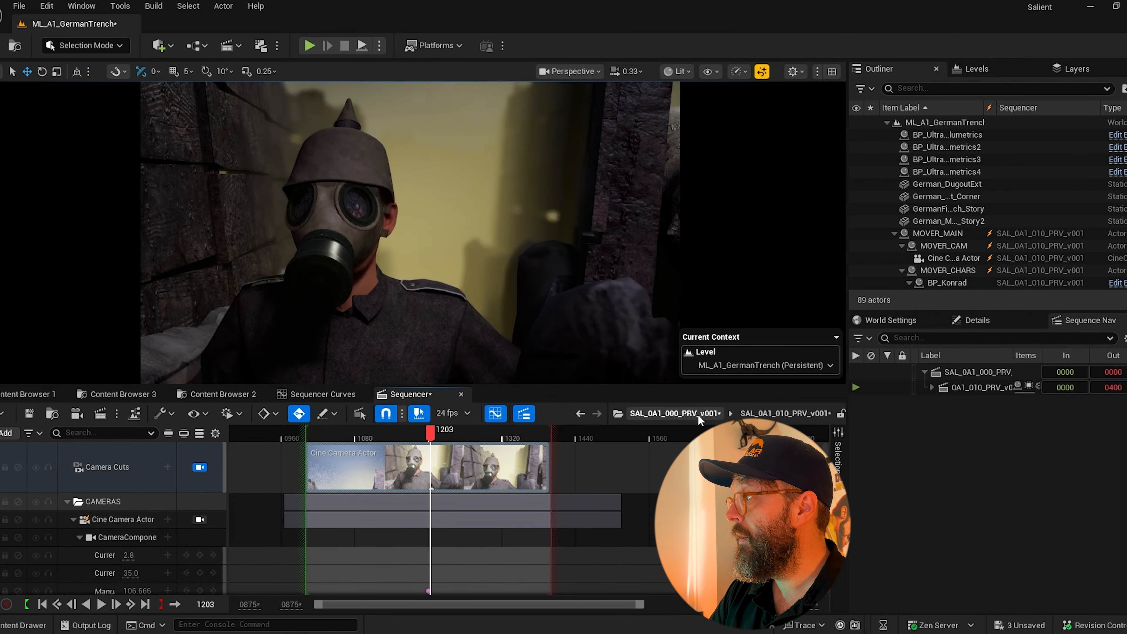
click(675, 413)
Step: Trim the end of shot SAL_0A1_010_PRV_v001 back to about frame 271
drag(372, 438, 400, 444)
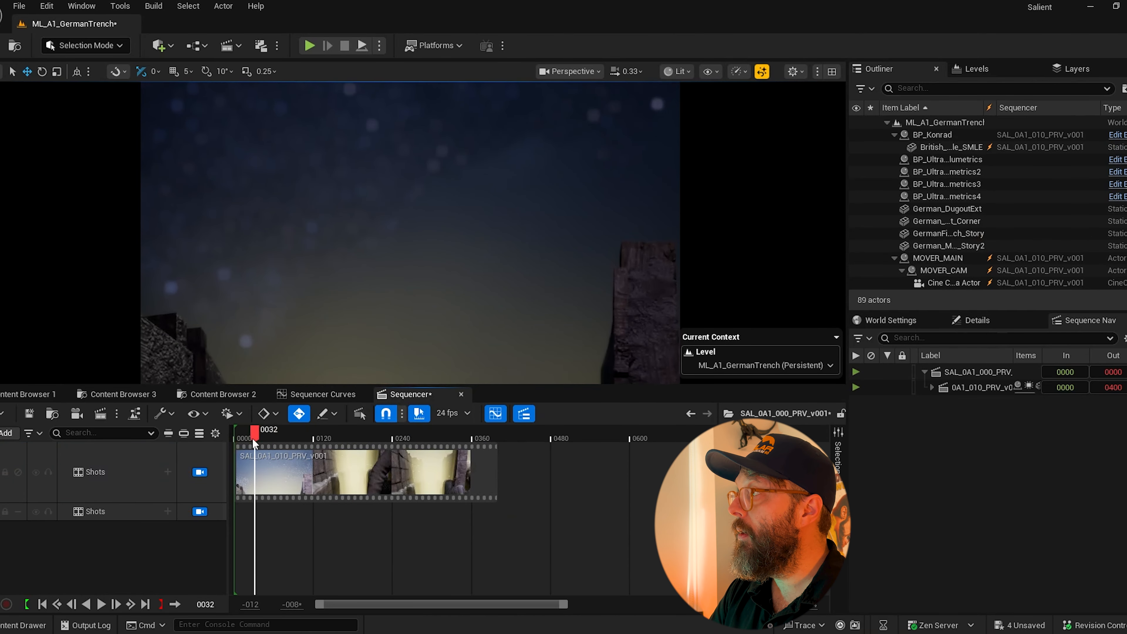
drag(255, 443, 413, 439)
drag(497, 461, 493, 461)
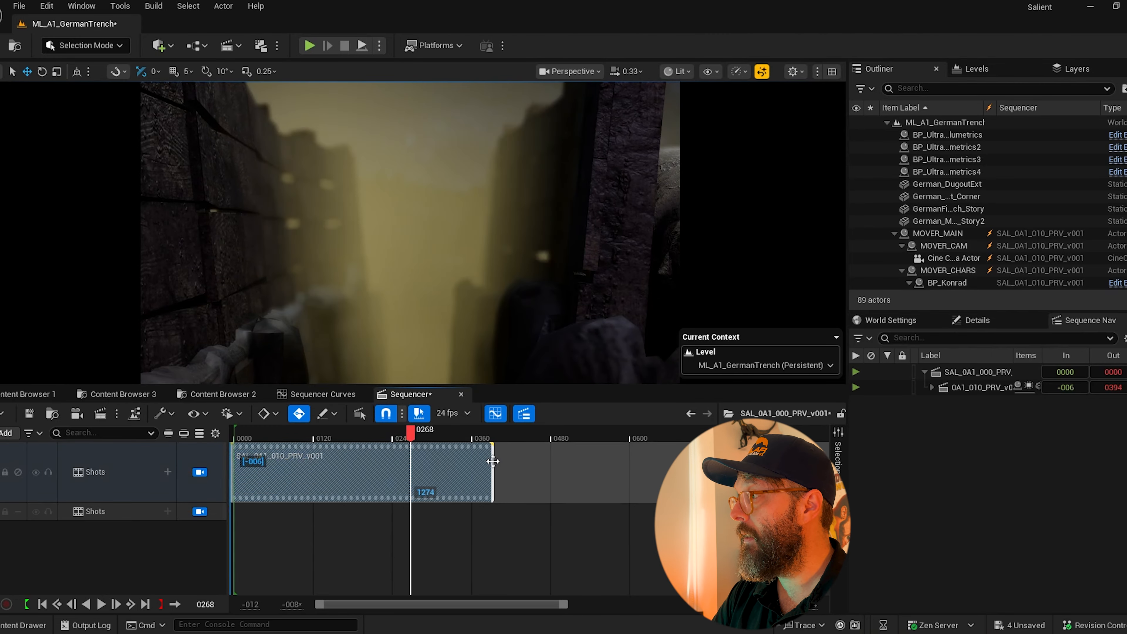
key(ctrl+z)
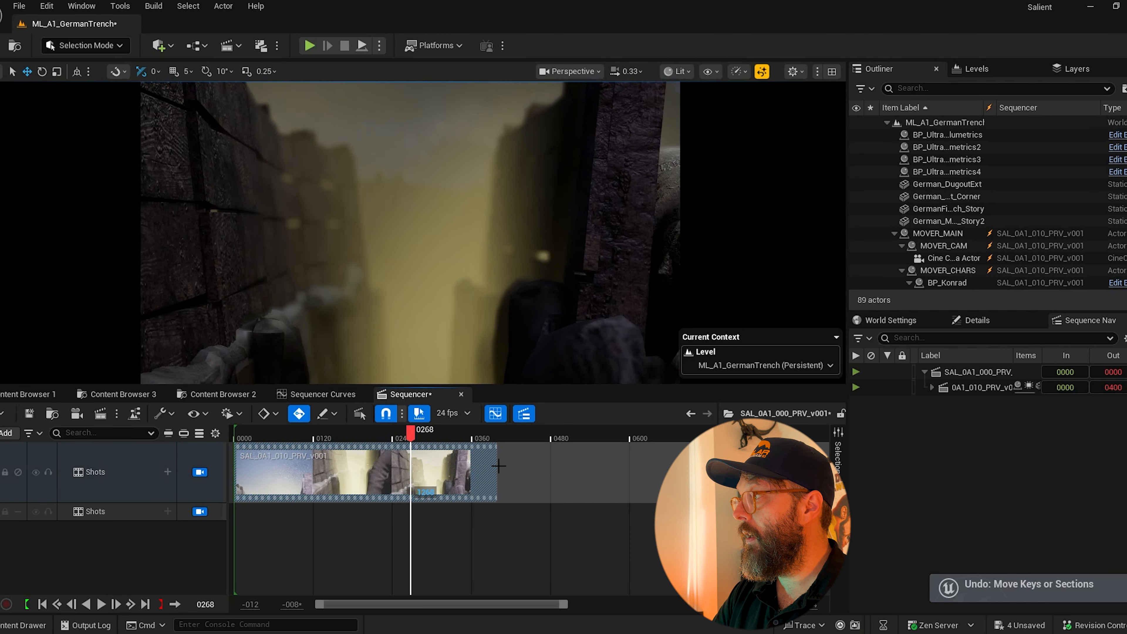
drag(497, 466, 413, 464)
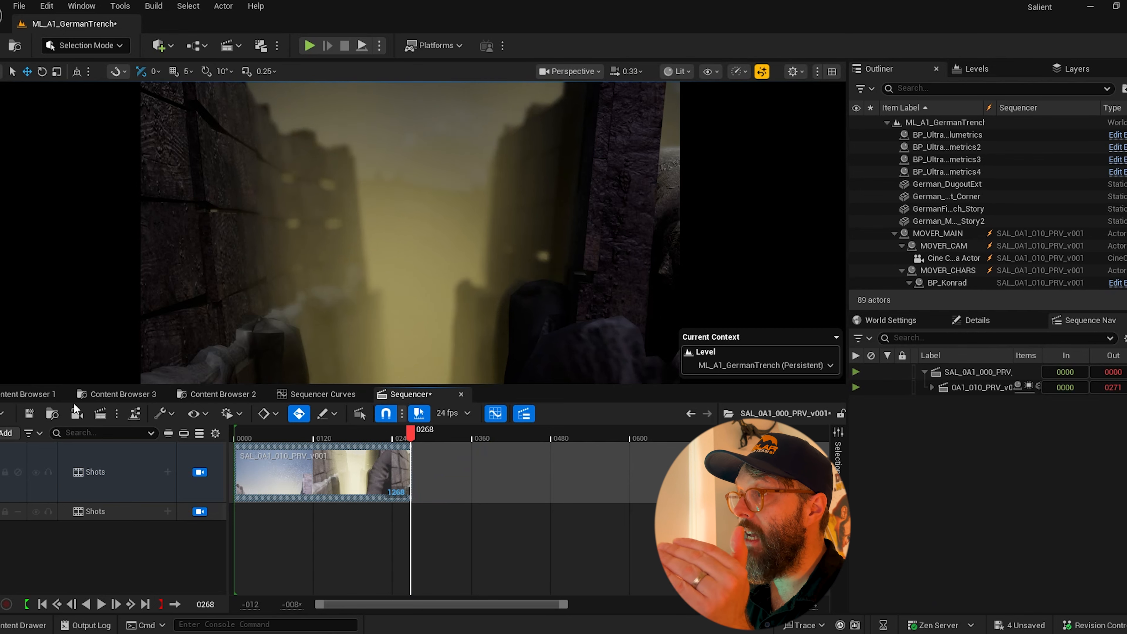
Step: Add the SAL_0A1_020_PRV_v001 level sequence to the second Shots track, starting at about frame 244
click(29, 394)
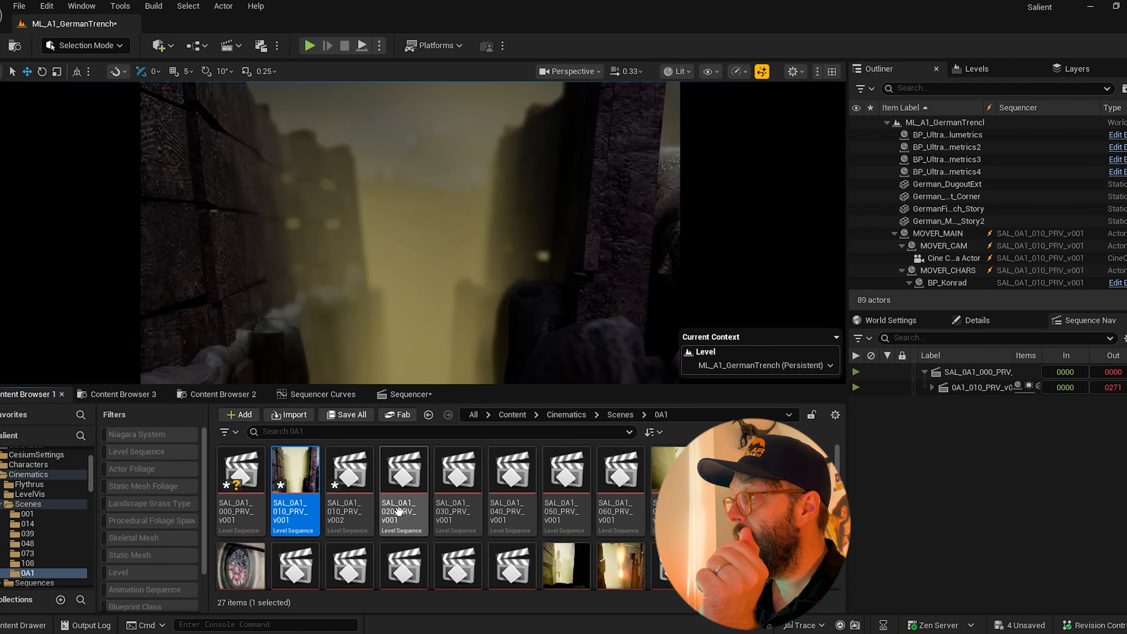
drag(394, 474, 394, 512)
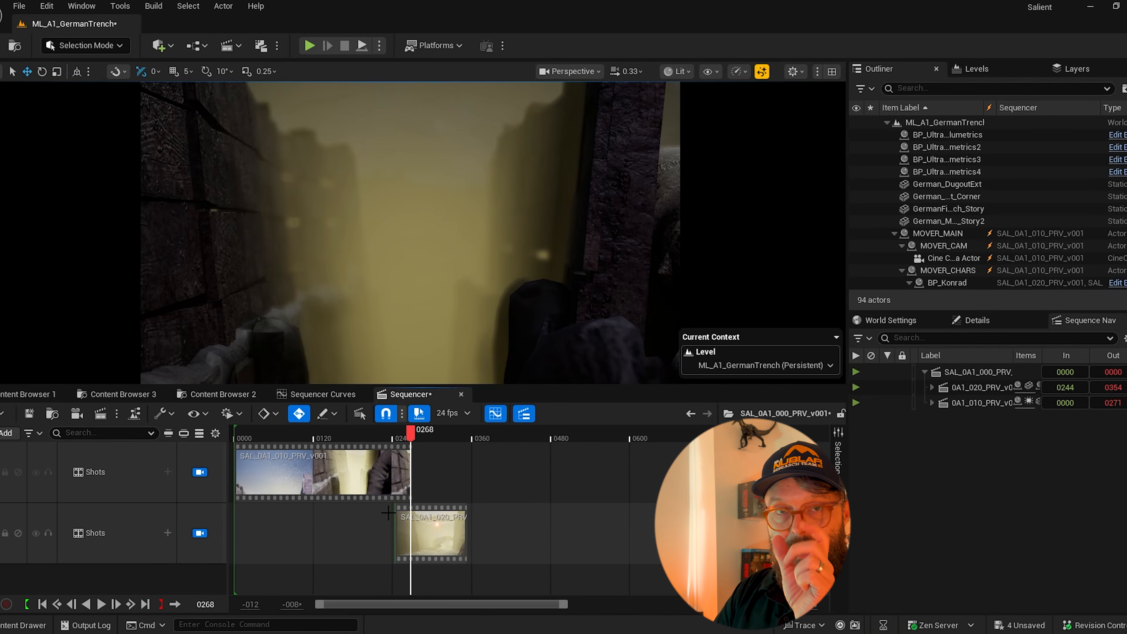
drag(409, 435, 358, 437)
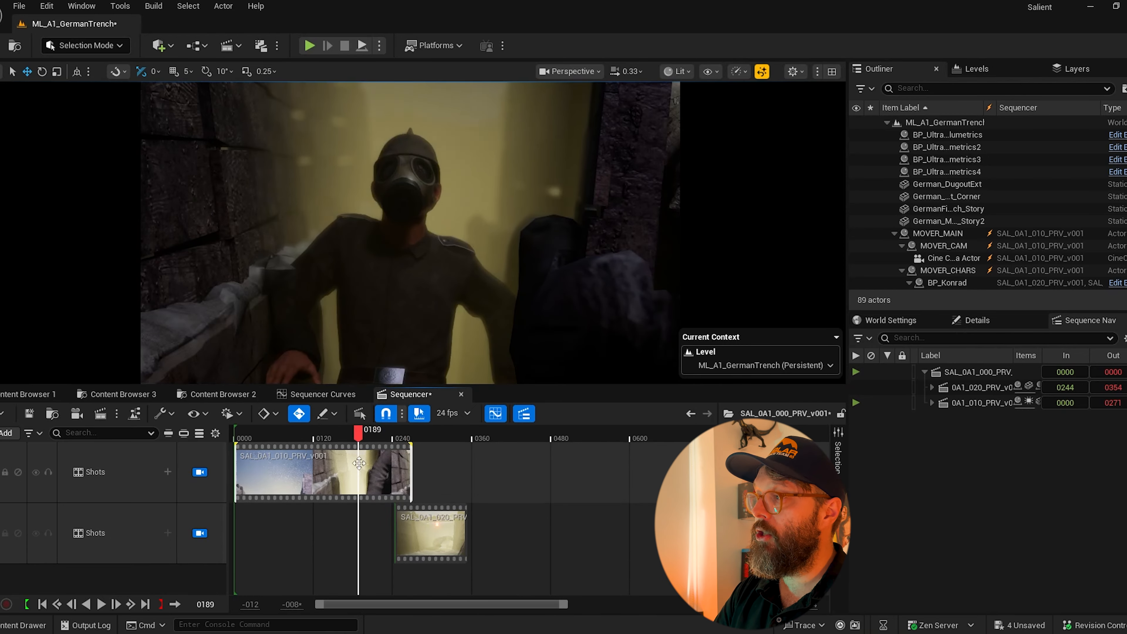
click(401, 517)
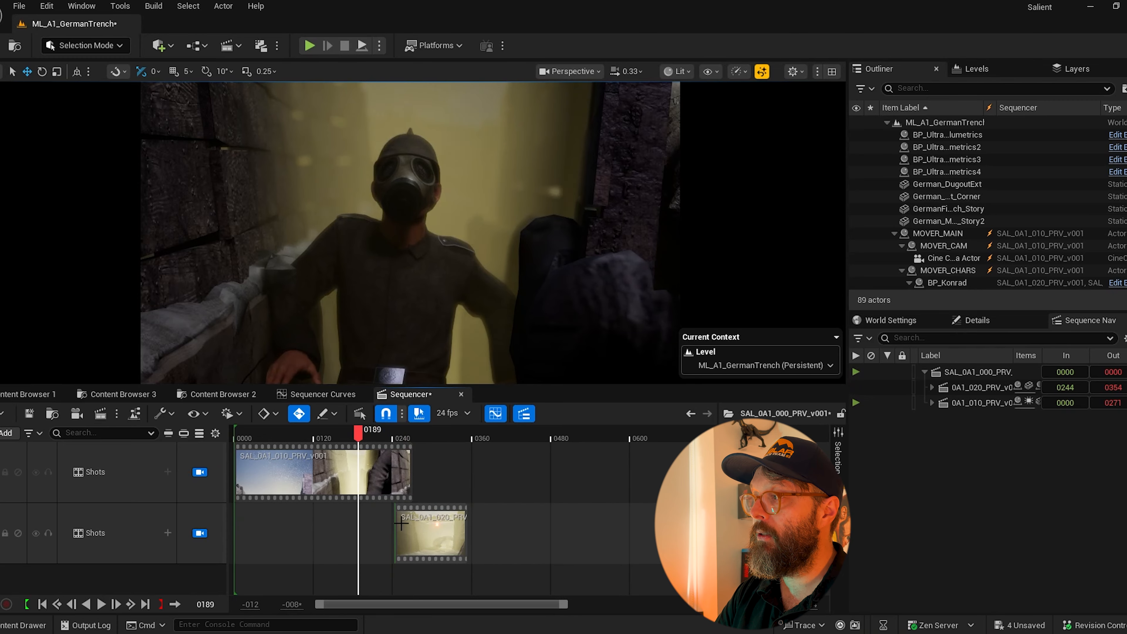
Step: Trim shot 010's end to frame 266, then shift shot 020 later and trim its start to the same frame
ctrl+scroll(411, 487, up, 4)
drag(414, 485, 406, 484)
drag(426, 530, 447, 531)
drag(393, 530, 408, 531)
Step: Split shot SAL_0A1_020_PRV_v001 at frame 299 and move its second part to start at about frame 418
drag(400, 437, 459, 448)
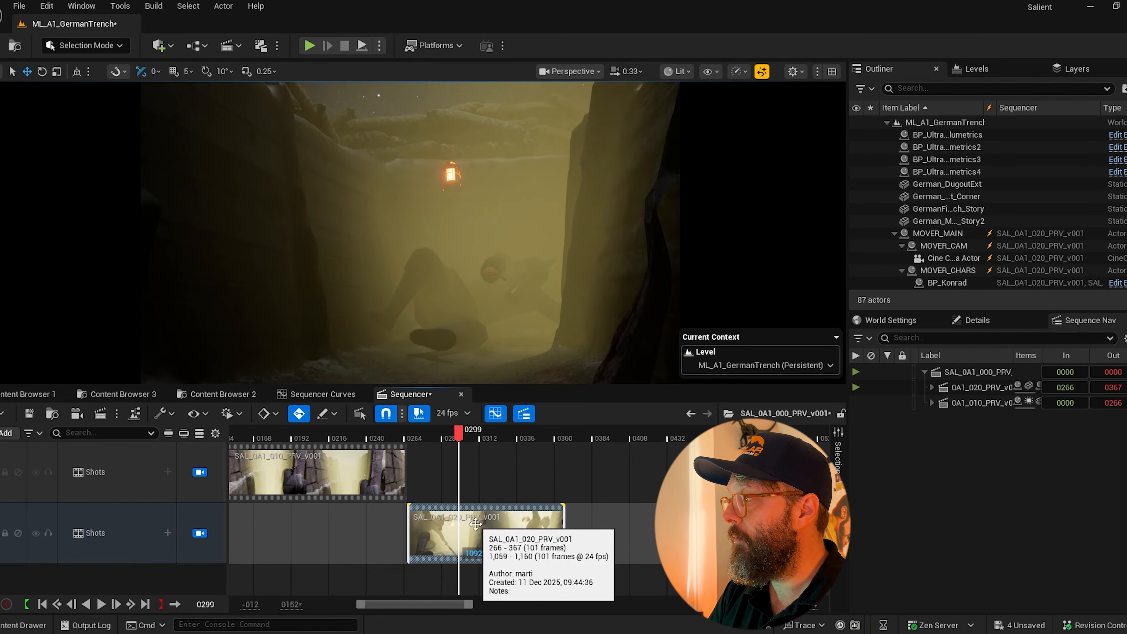
right_click(466, 526)
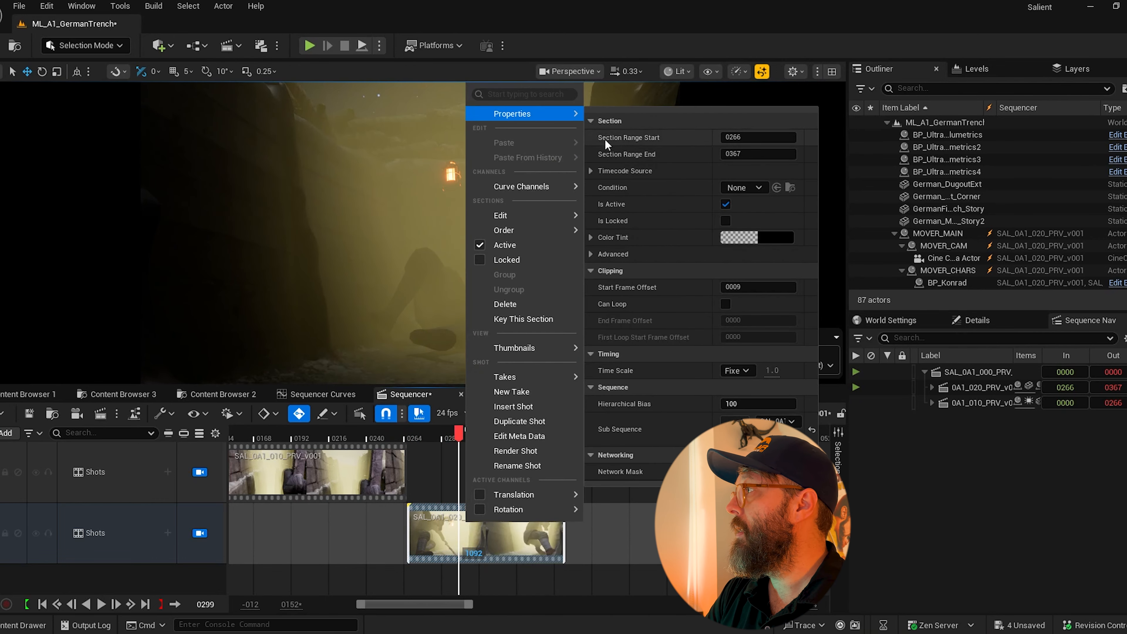
mouse_move(508, 217)
click(634, 278)
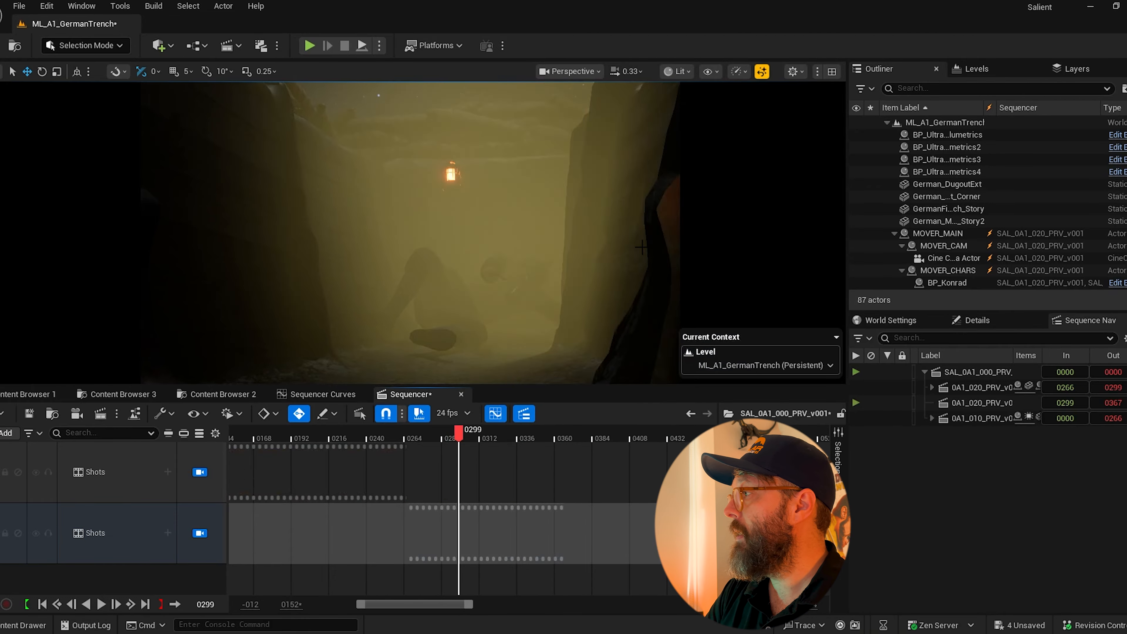
drag(520, 532, 707, 532)
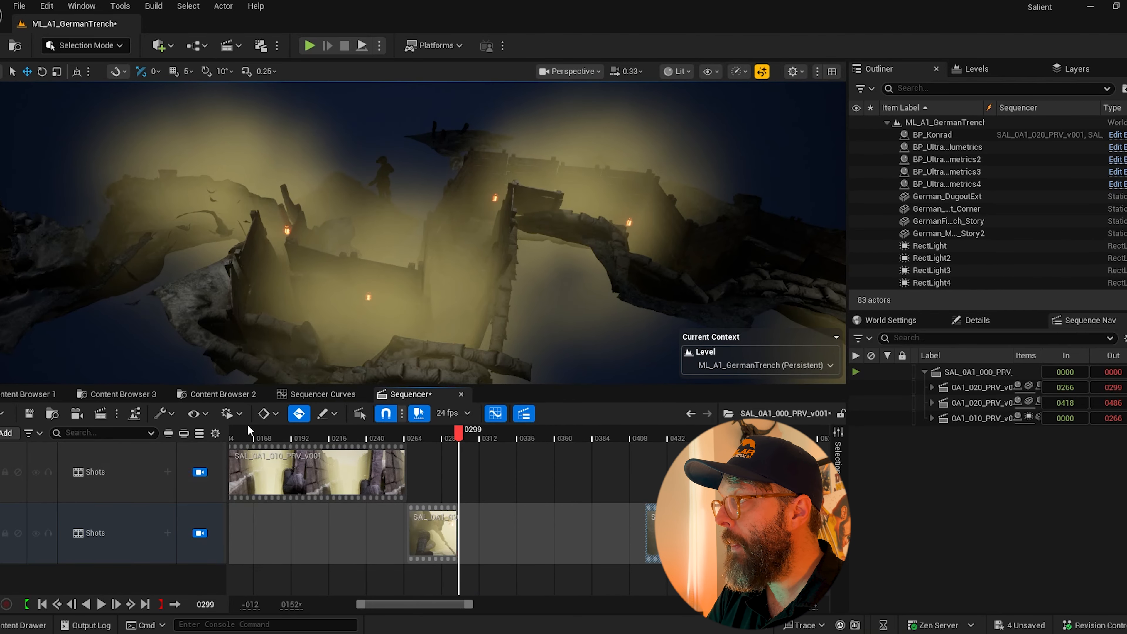
Step: Add SAL_0A1_030_PRV_v001 to the first Shots track from frame 294, trimmed to end at frame 315, and play back the cut
click(19, 395)
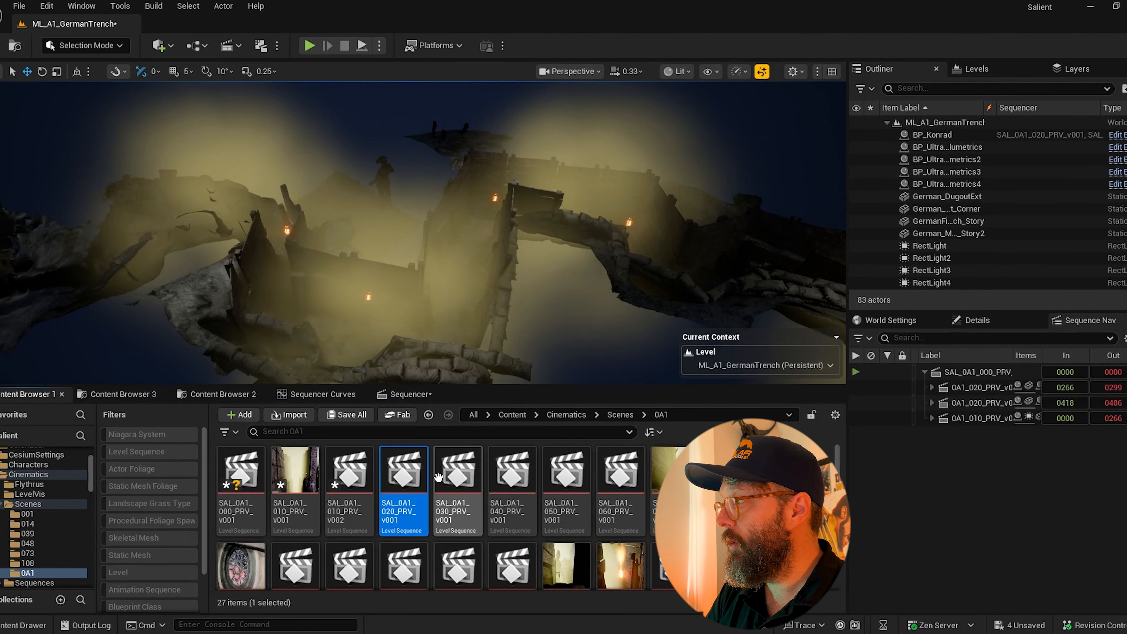
drag(459, 501, 420, 395)
drag(421, 395, 475, 472)
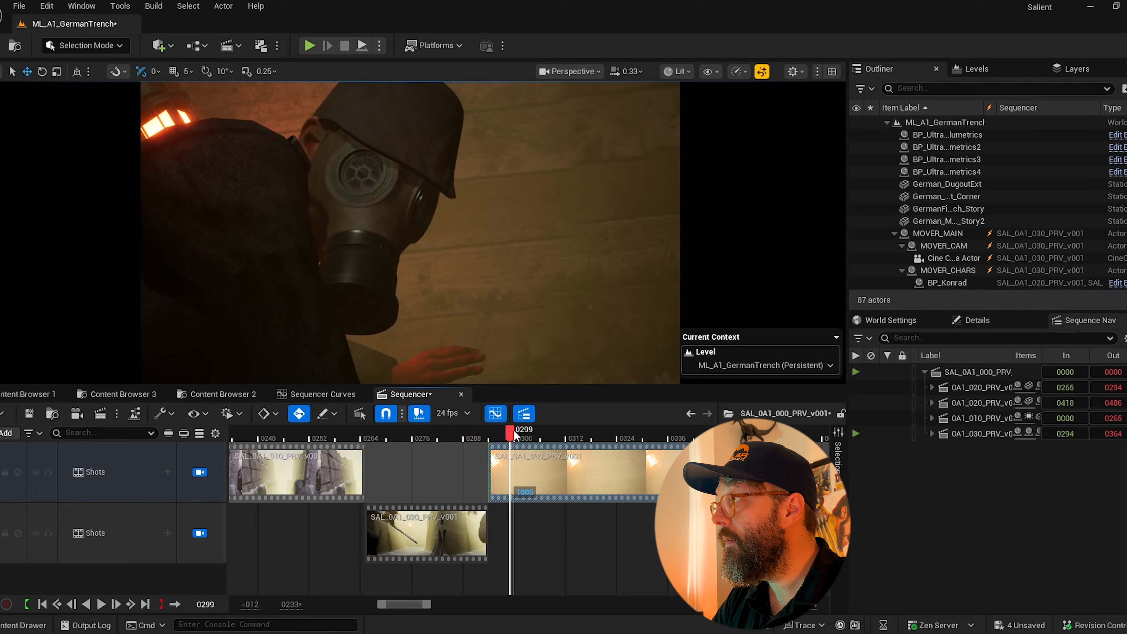
drag(511, 431, 544, 431)
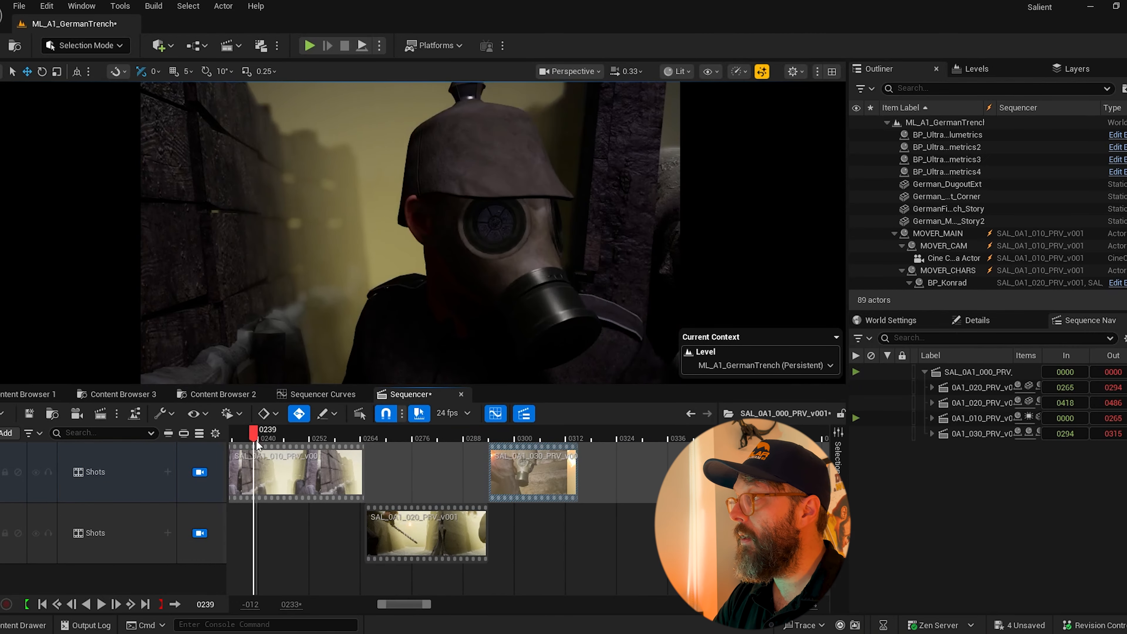
key(space)
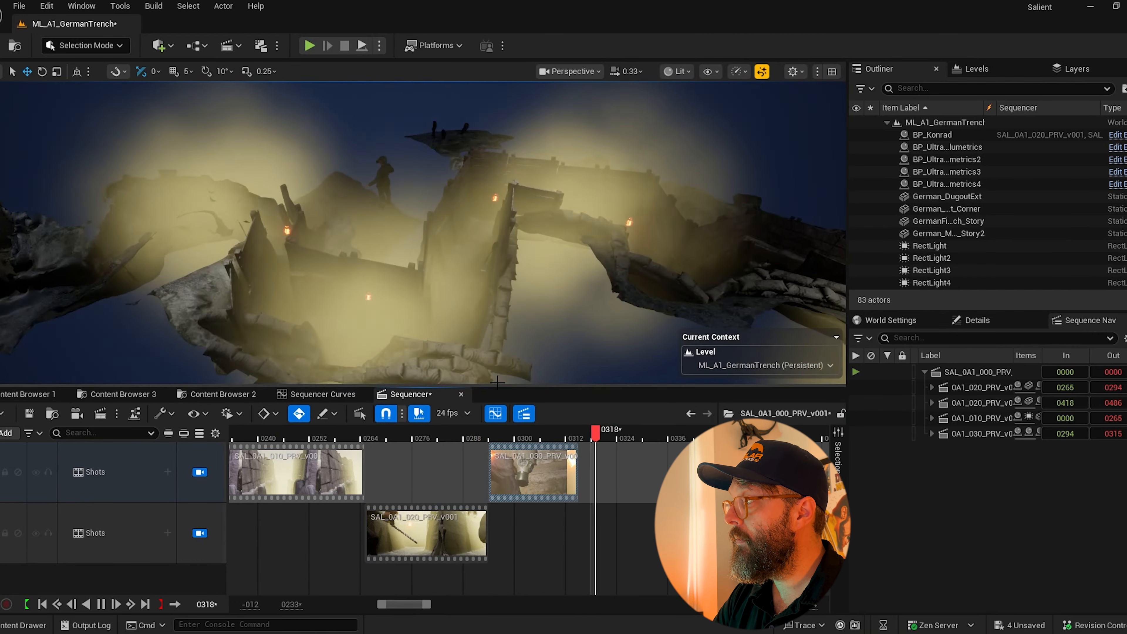
key(space)
Step: Set the time scale of the first SAL_0A1_020_PRV_v001 section to 0.75
click(424, 526)
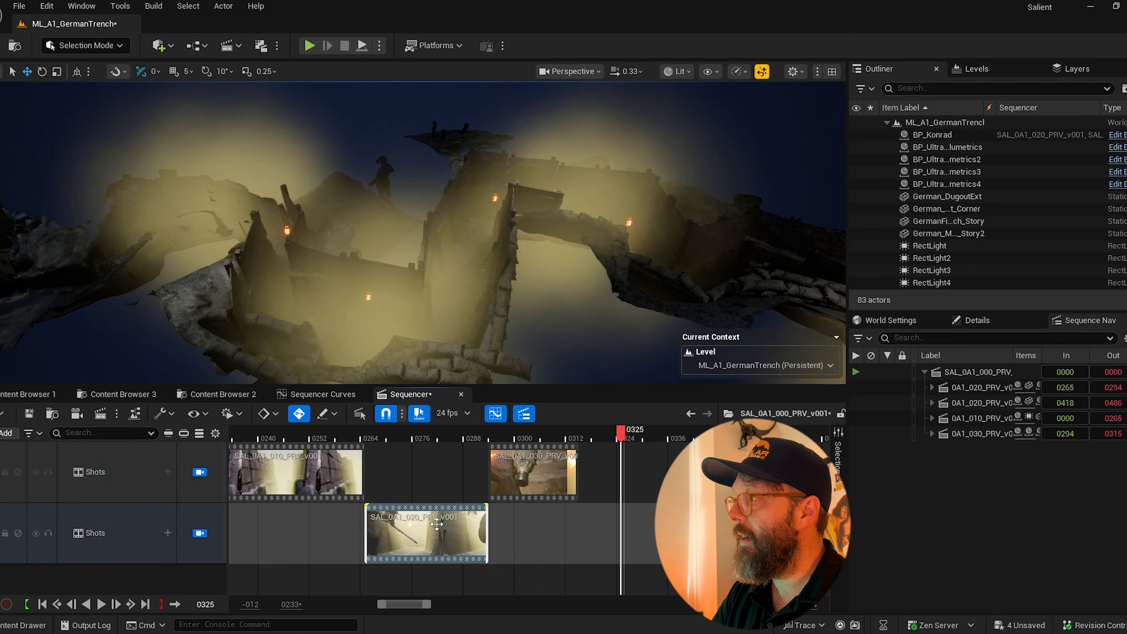
right_click(437, 524)
mouse_move(492, 218)
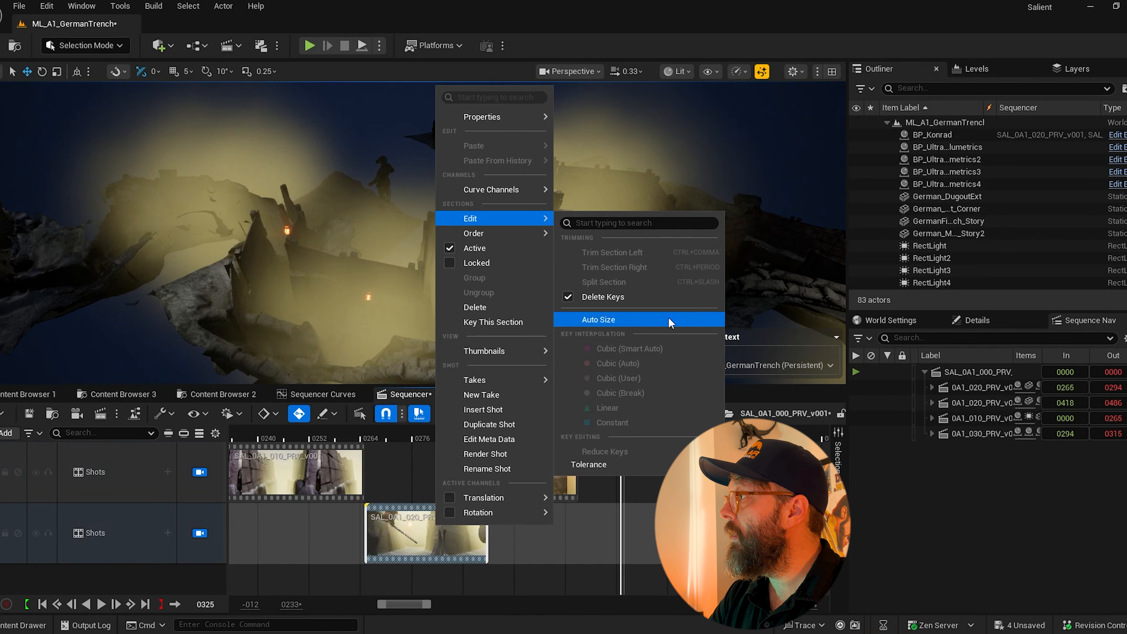
mouse_move(482, 116)
click(743, 374)
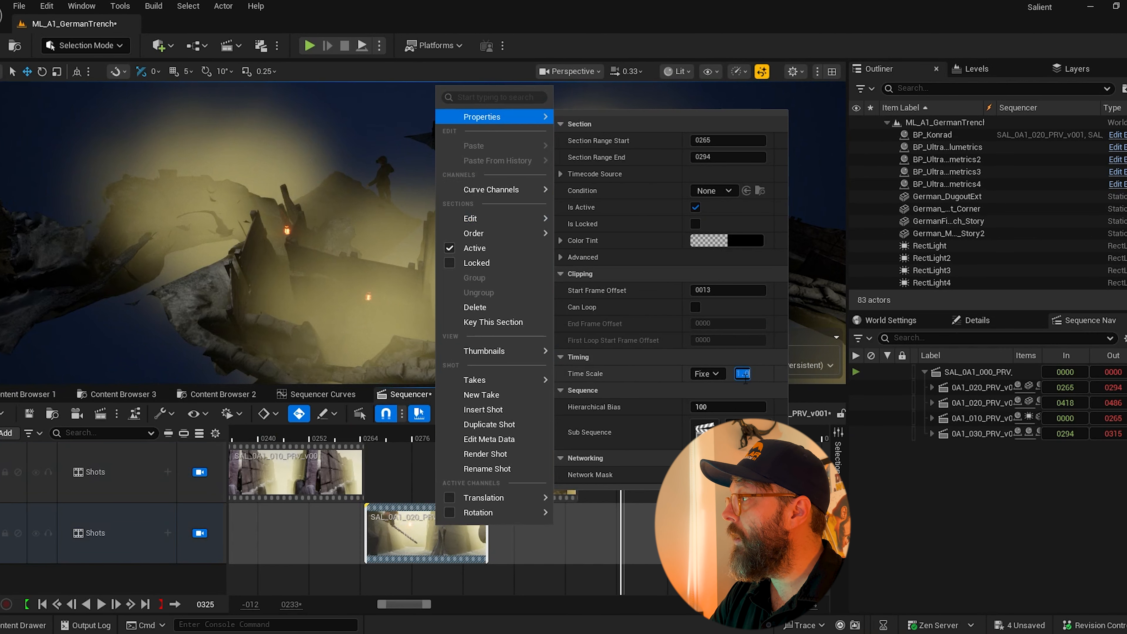
text(0.75)
key(Return)
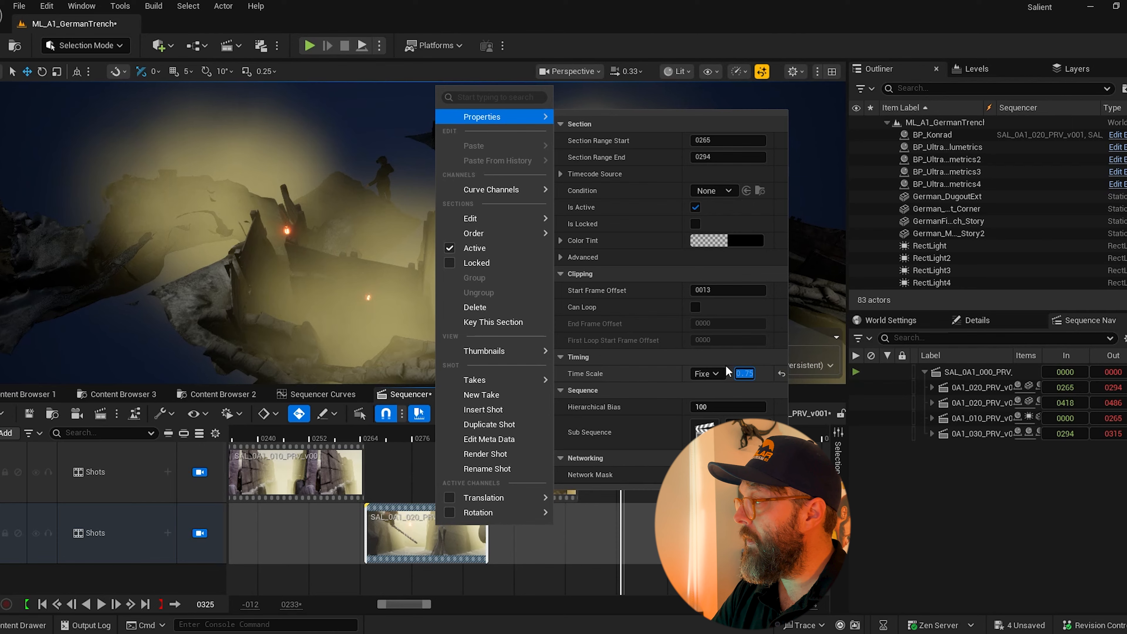
click(533, 549)
Step: Move shot 030 to start at frame 320 and extend the first SAL_0A1_020_PRV_v001 section to end at frame 317
drag(548, 482, 661, 493)
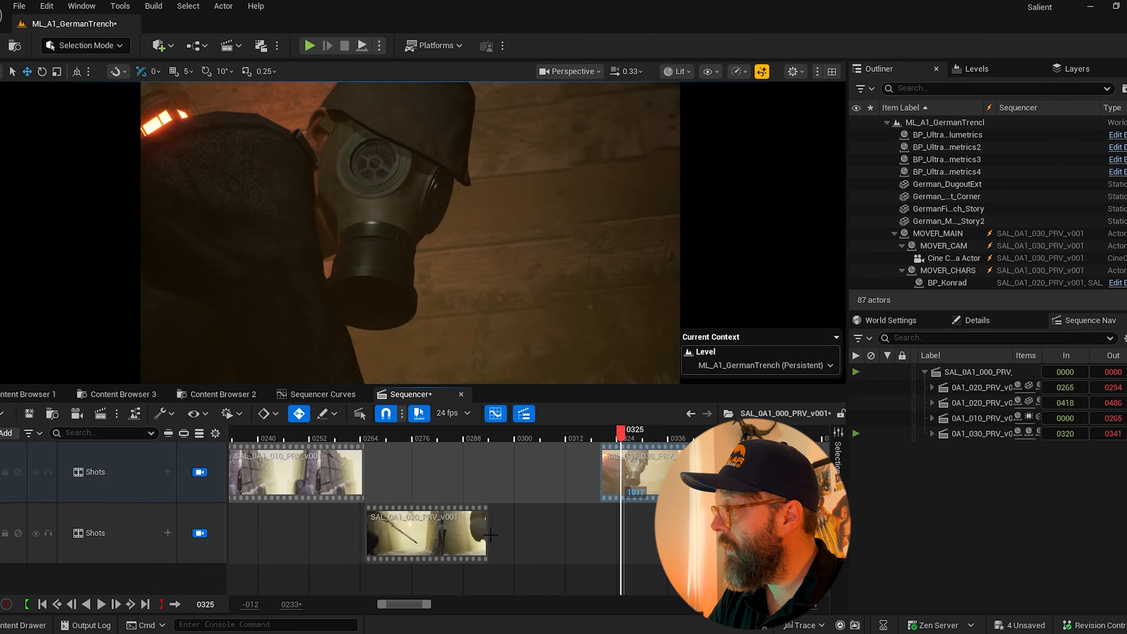
drag(447, 533, 478, 534)
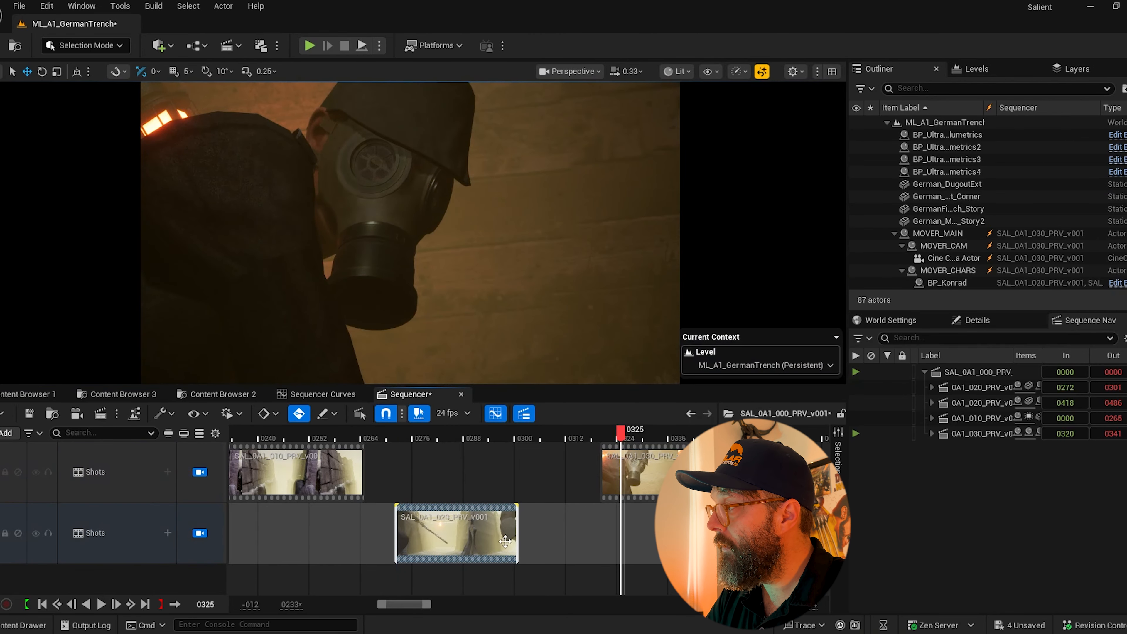
key(ctrl+z)
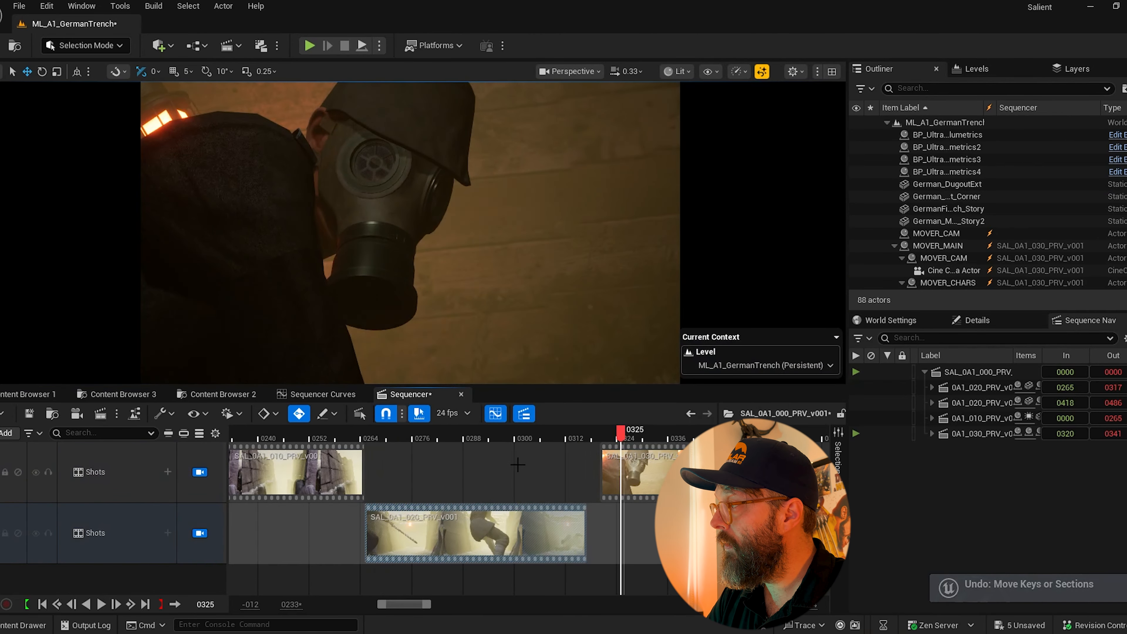
Step: Play back the retimed shot 020, trim its end to frame 309 and move shot 030 to start at that frame
drag(470, 435, 324, 441)
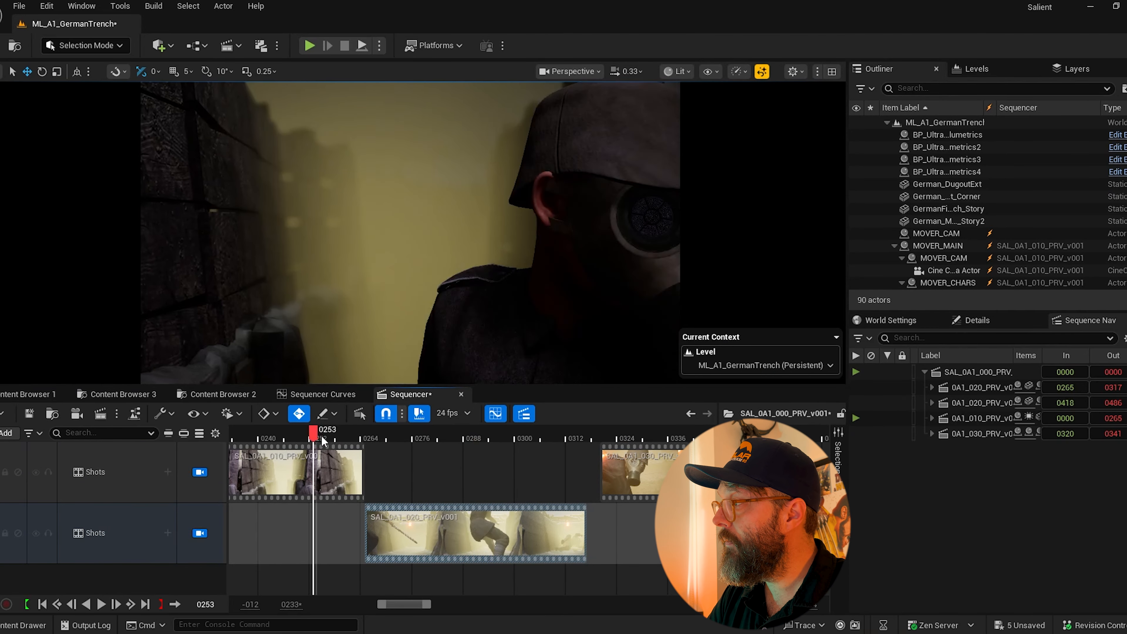
key(space)
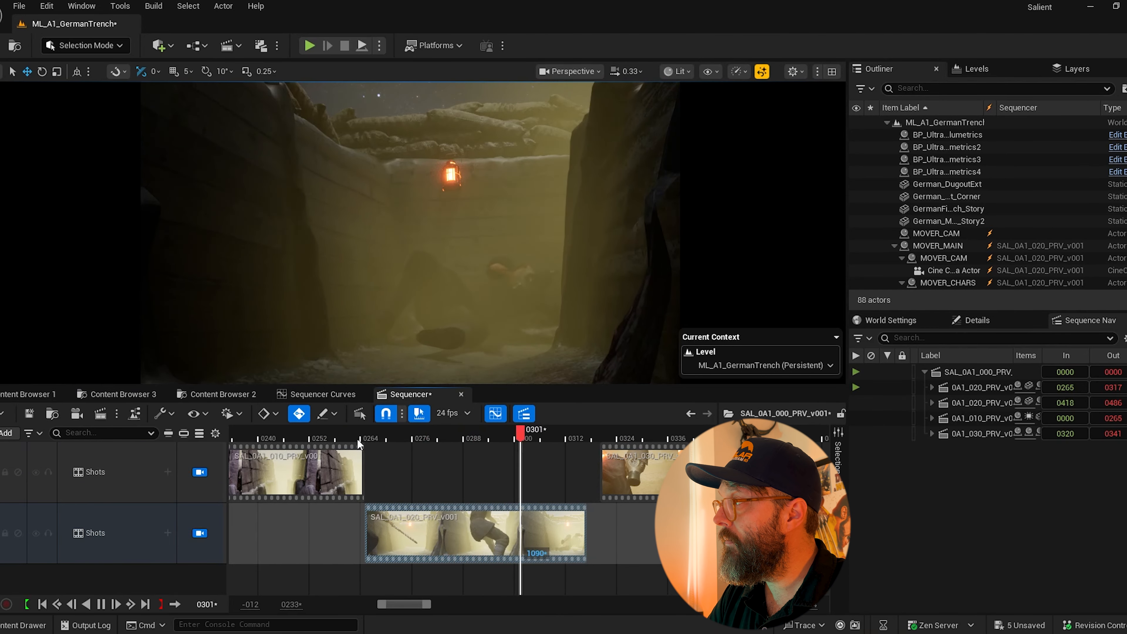
key(space)
mouse_move(551, 435)
mouse_down()
mouse_move(520, 433)
mouse_move(549, 435)
mouse_up()
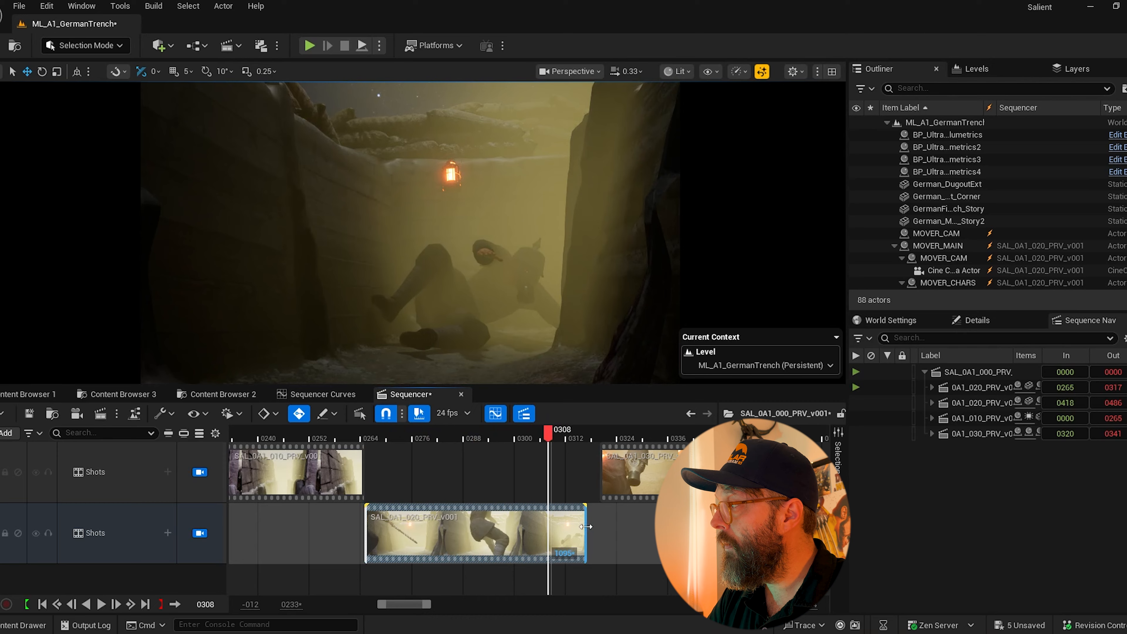
drag(586, 527, 549, 526)
drag(646, 486, 598, 486)
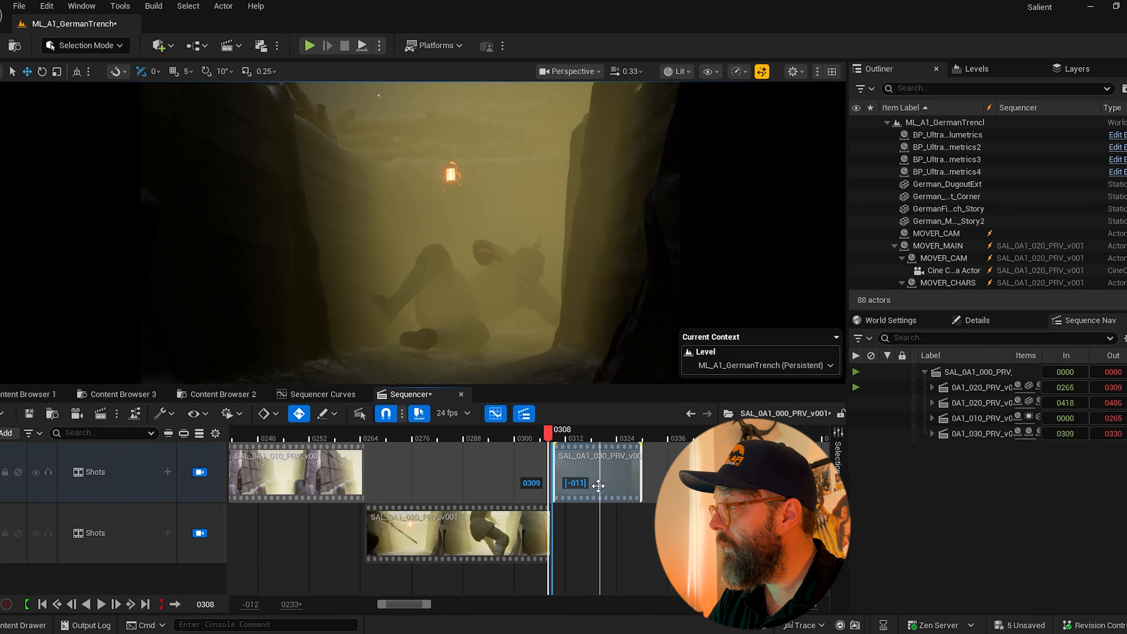
Step: Scrub back and forth across the cut from shot 020 to shot 030 to check the timing
mouse_move(552, 436)
mouse_down()
mouse_move(590, 439)
mouse_move(510, 439)
mouse_move(595, 441)
mouse_move(462, 450)
mouse_move(619, 449)
mouse_move(500, 453)
mouse_move(549, 449)
mouse_up()
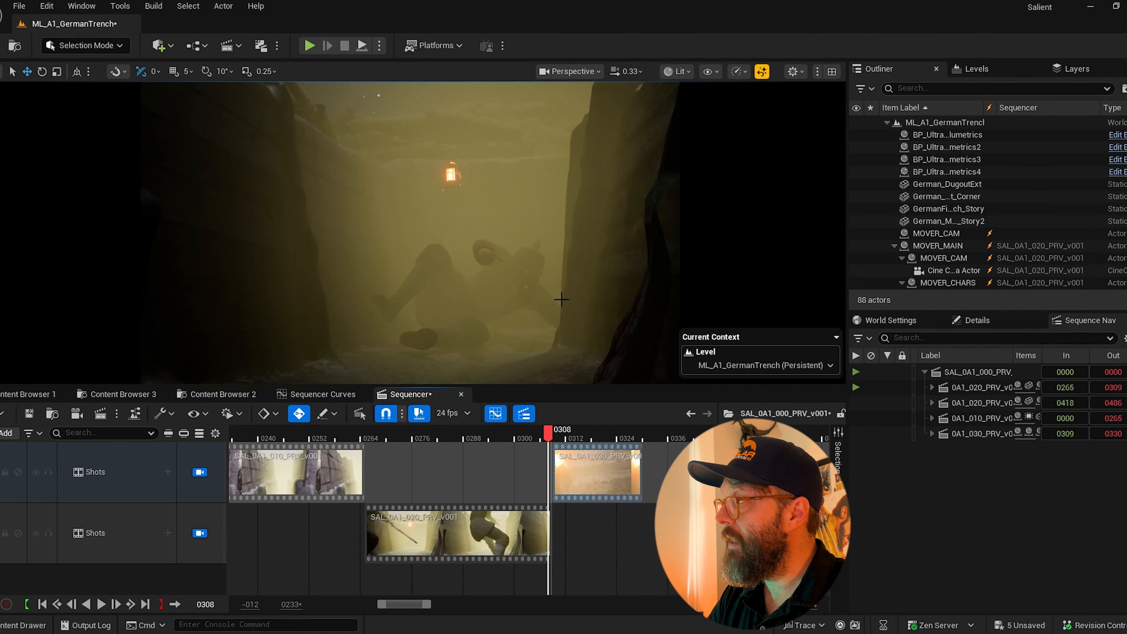
drag(548, 448, 569, 440)
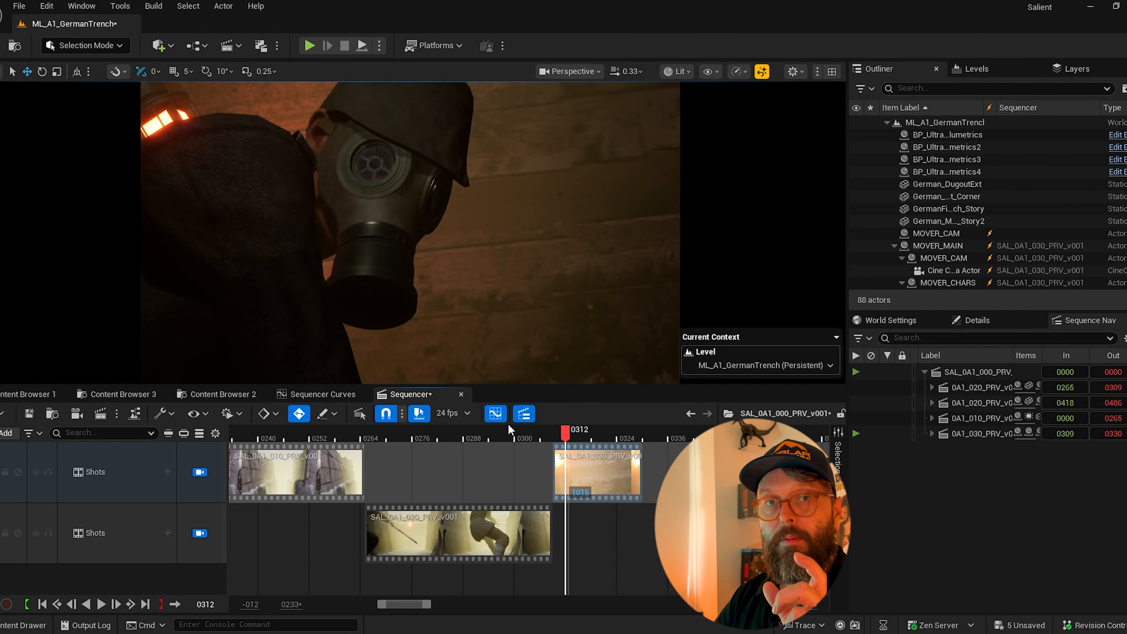
drag(570, 439, 445, 460)
drag(564, 457, 626, 473)
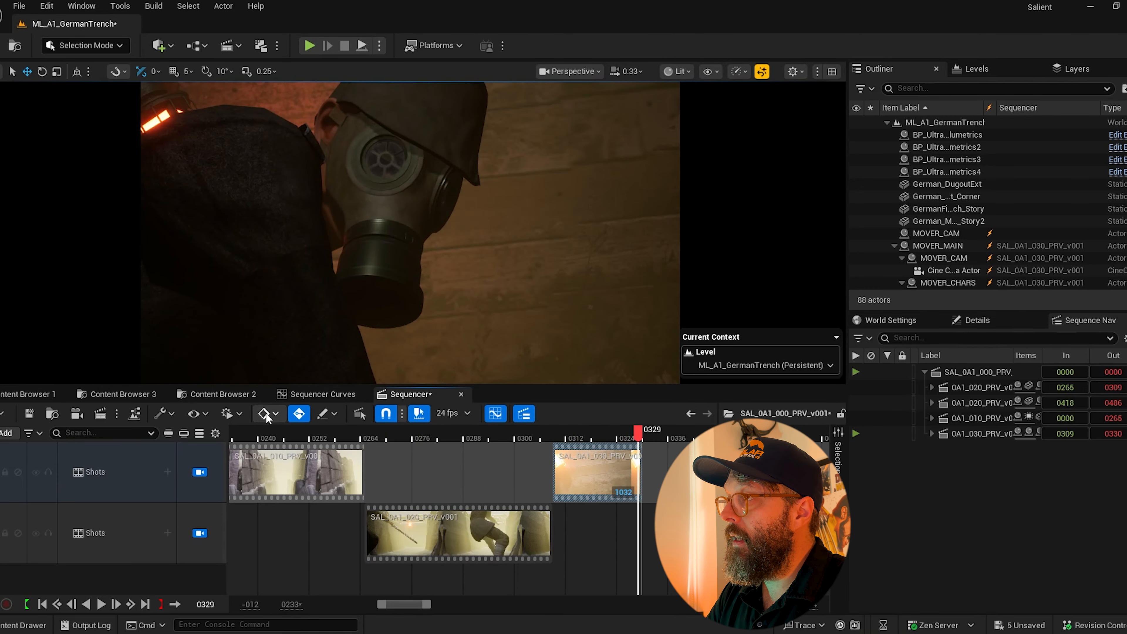
Step: Add SAL_0A1_040_PRV_v001 after shot 030 from frame 330, trimmed to end at frame 378
click(42, 394)
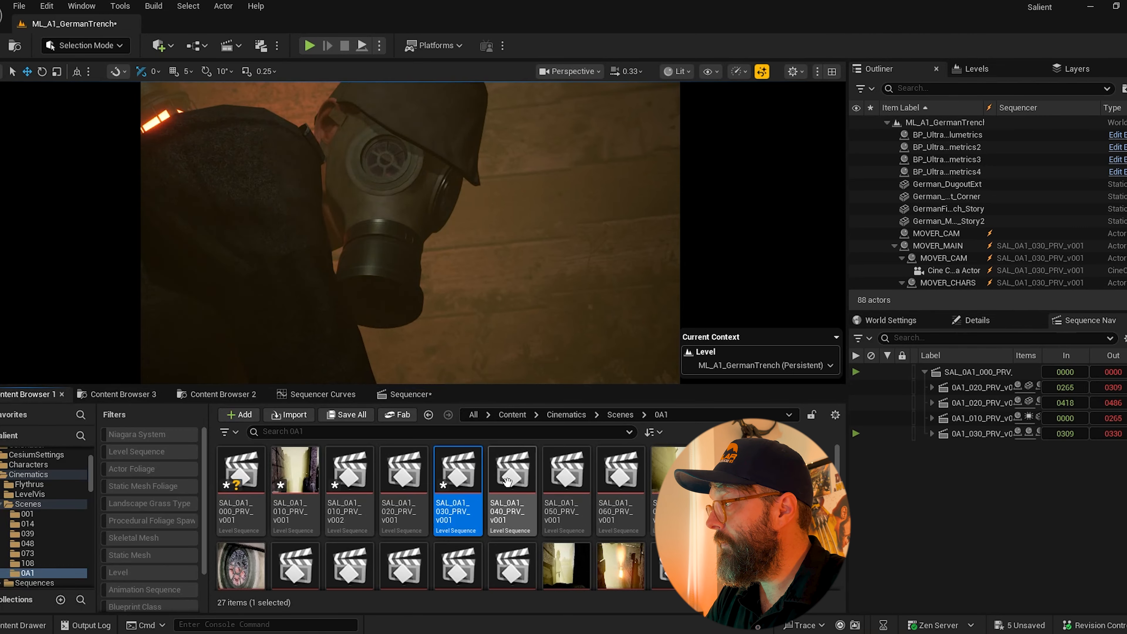
drag(507, 481, 410, 392)
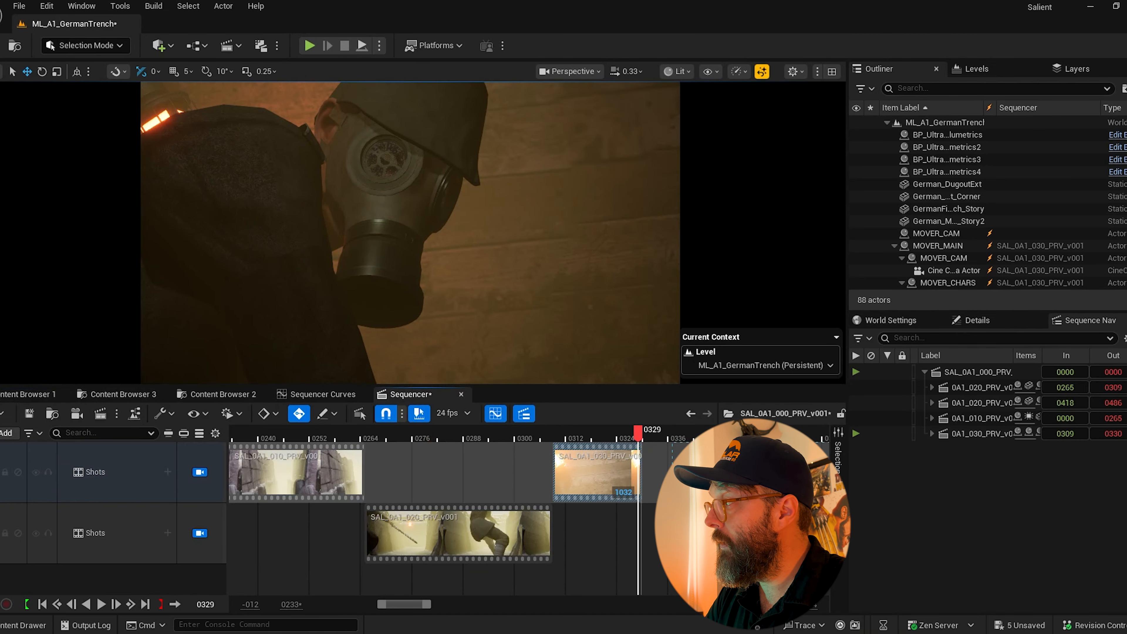
drag(642, 531, 643, 532)
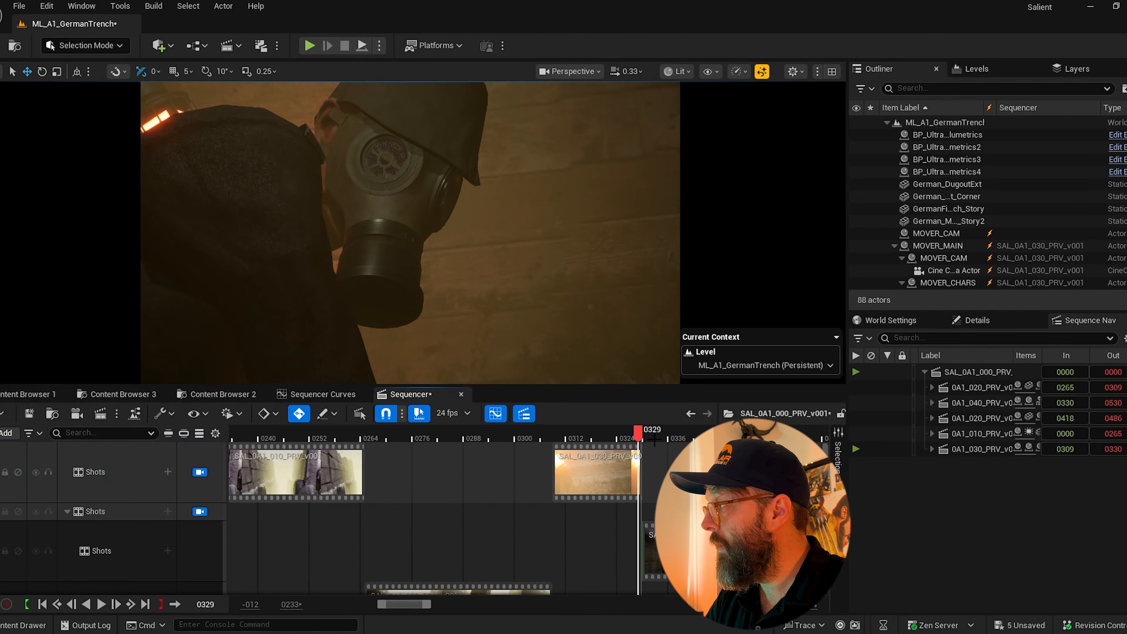
click(684, 434)
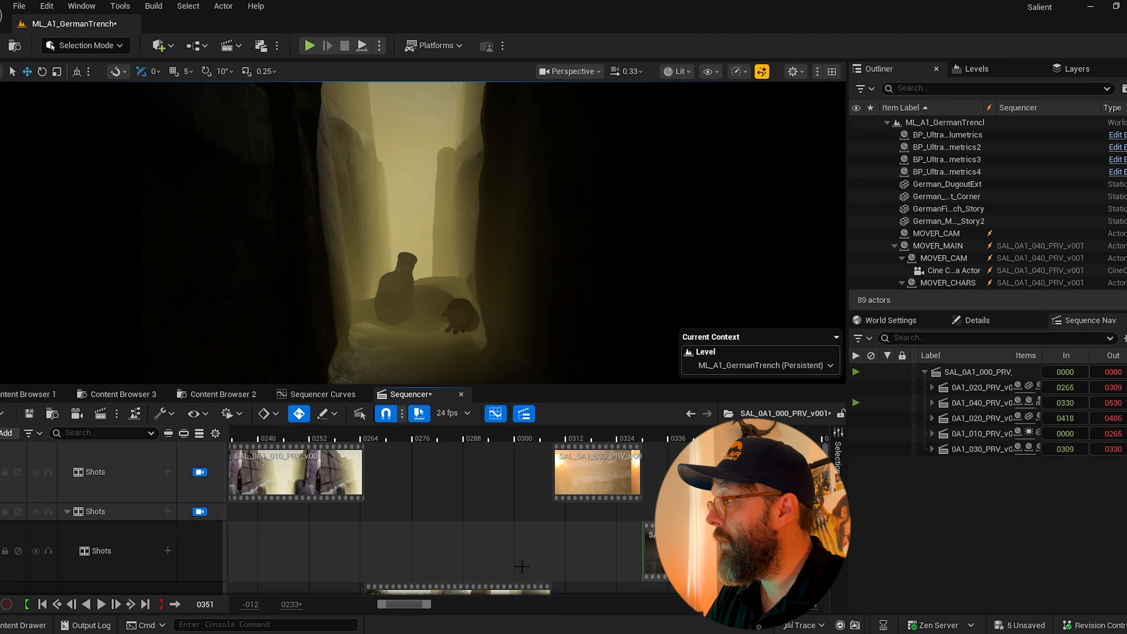
drag(430, 605, 492, 604)
click(416, 437)
drag(416, 437, 452, 438)
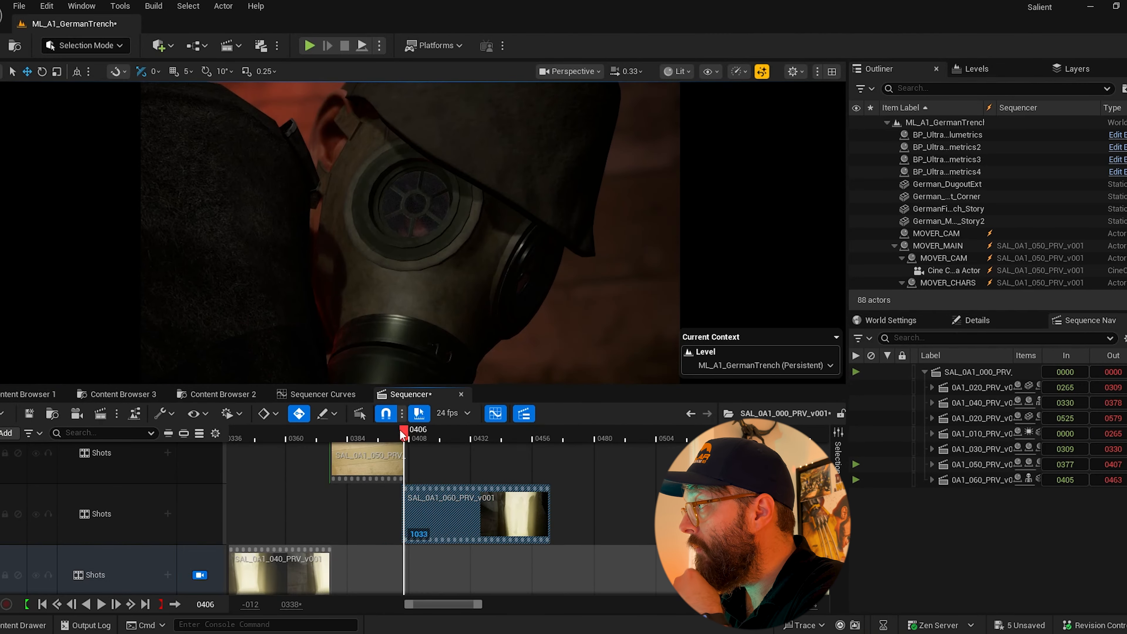
Step: Move shot 060 to start at frame 407, where shot 050 ends, and scrub across the cut
drag(404, 434, 396, 436)
drag(417, 499, 421, 498)
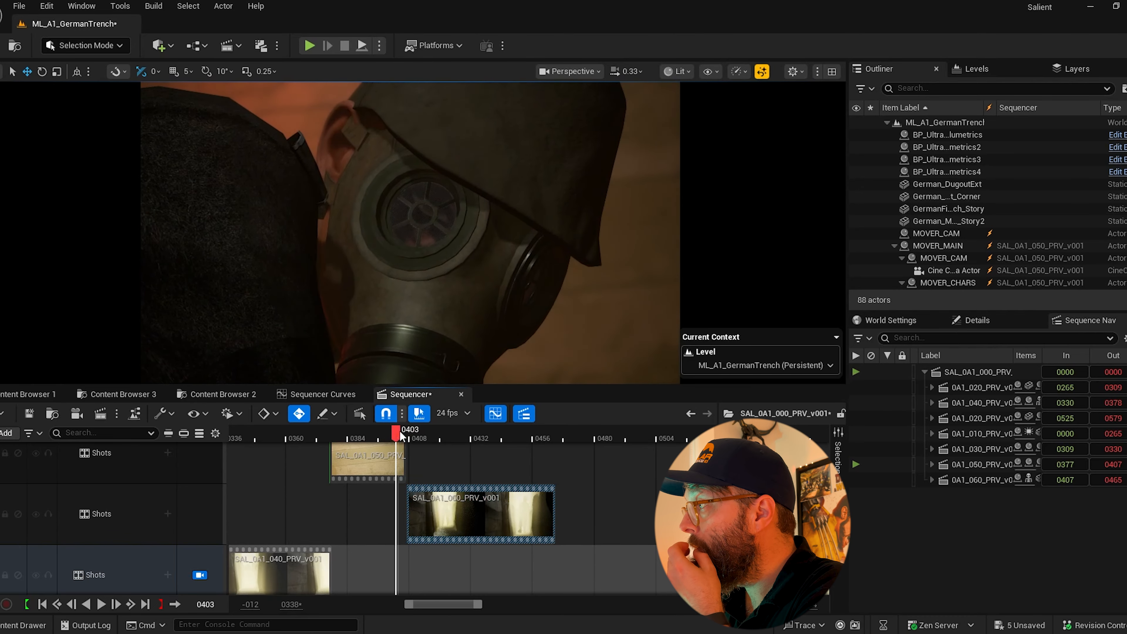
click(416, 437)
mouse_move(429, 435)
mouse_down()
mouse_move(390, 436)
mouse_move(421, 436)
mouse_up()
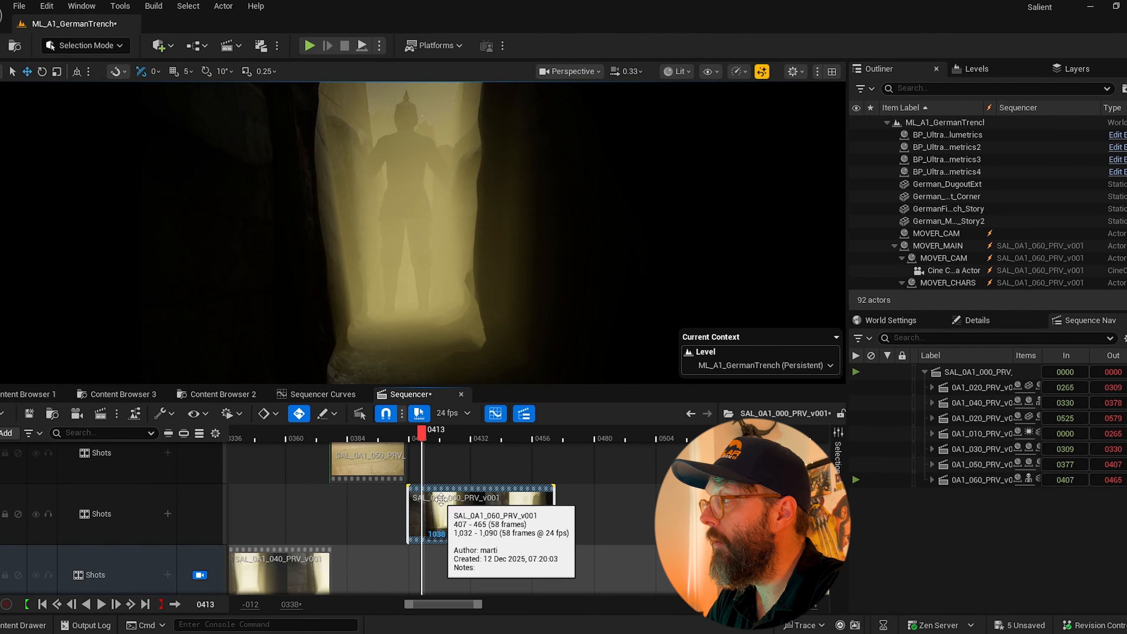
mouse_move(424, 435)
mouse_down()
mouse_move(396, 436)
mouse_move(412, 436)
mouse_up()
Step: Open the SAL_0A1_060_PRV_v001 shot sequence and find BP_Konrad's body animation among its character tracks
double_click(444, 516)
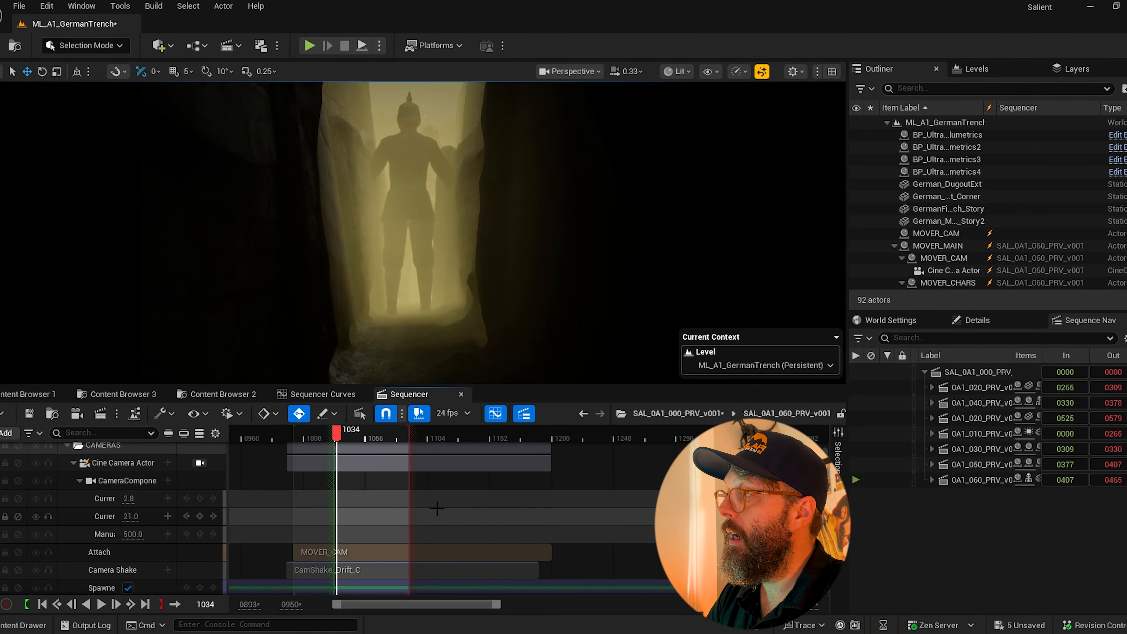
click(73, 462)
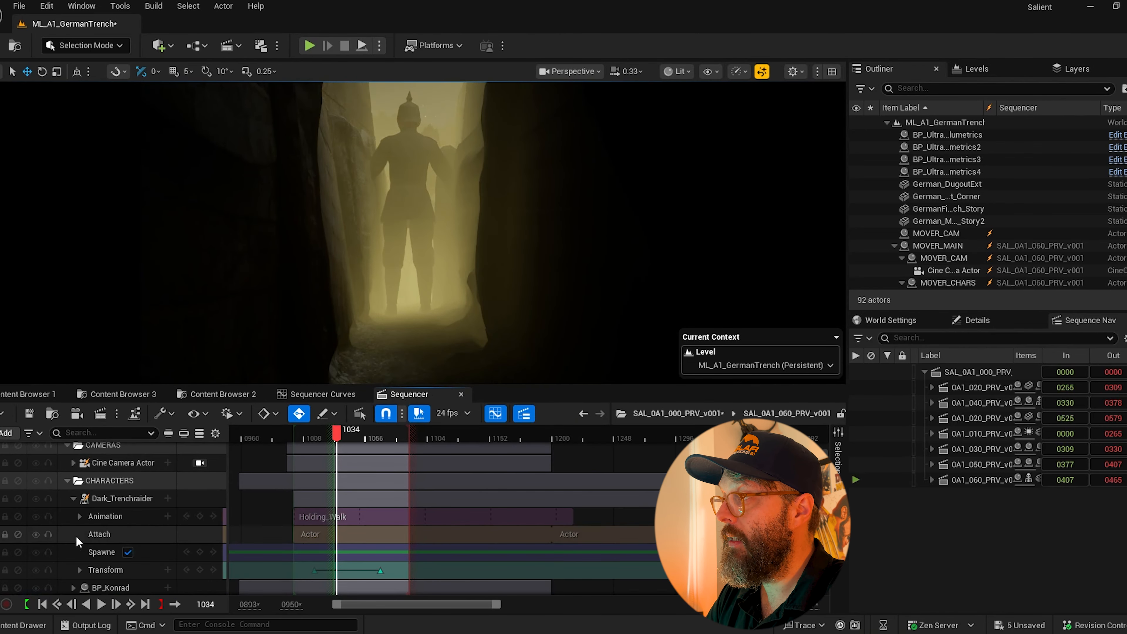
scroll(88, 488, down, 5)
scroll(89, 533, down, 5)
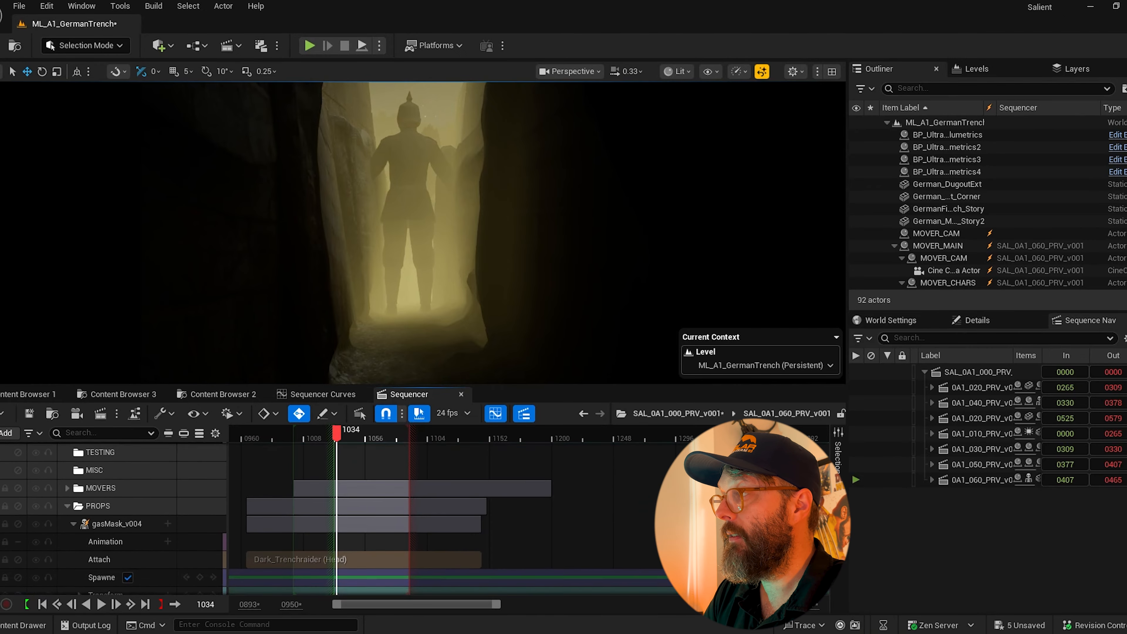
scroll(85, 550, down, 3)
scroll(71, 559, up, 7)
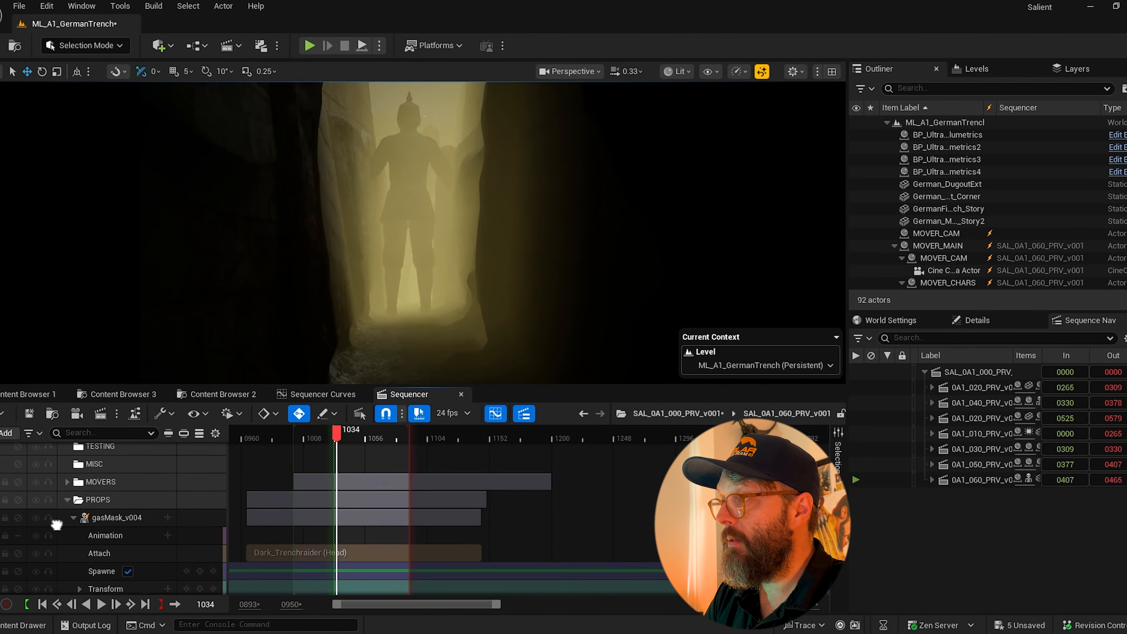
scroll(62, 541, up, 3)
click(73, 496)
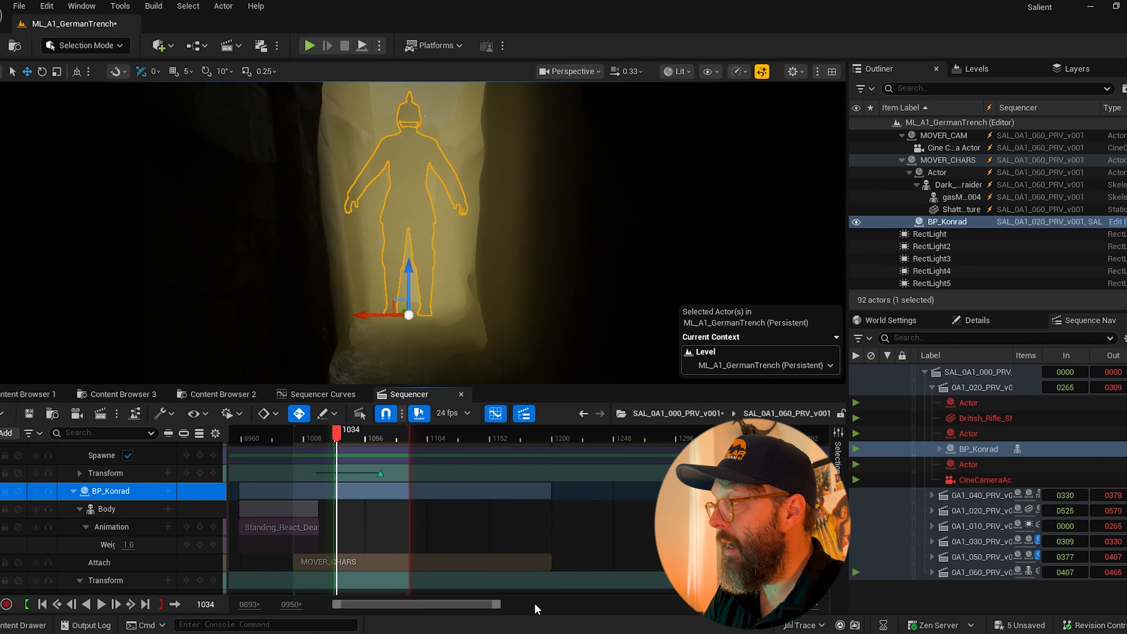
Step: Shift BP_Konrad's Standing_React_Death_Backward_RTG animation later to end at about frame 1032, and return to the master sequence SAL_0A1_000_PRV_v001
drag(499, 606, 408, 604)
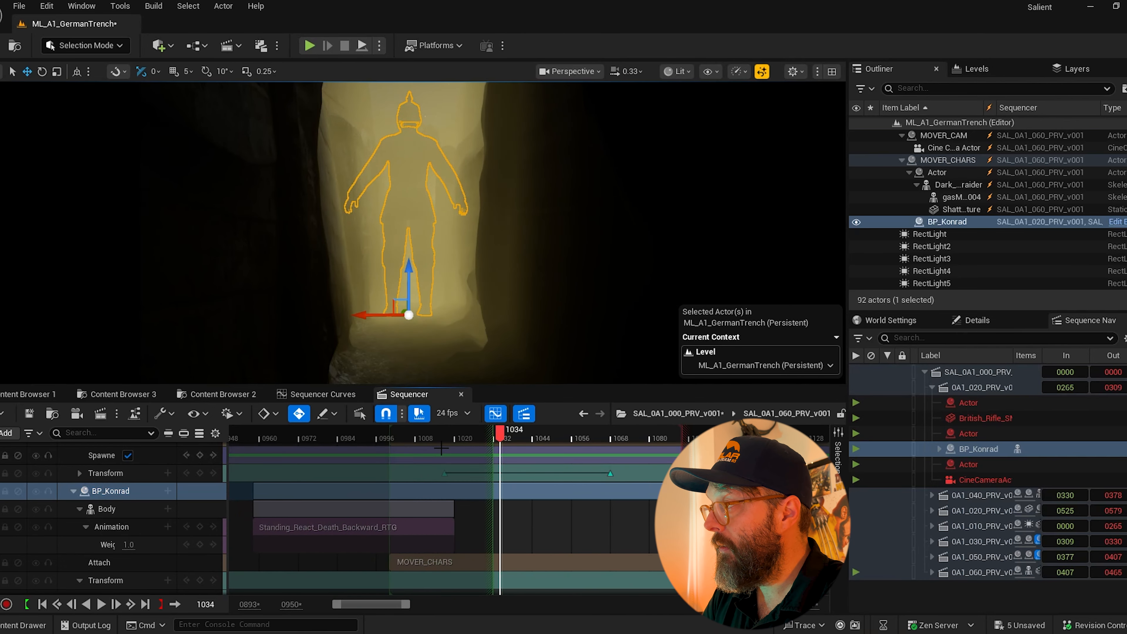
click(400, 437)
drag(401, 435, 409, 435)
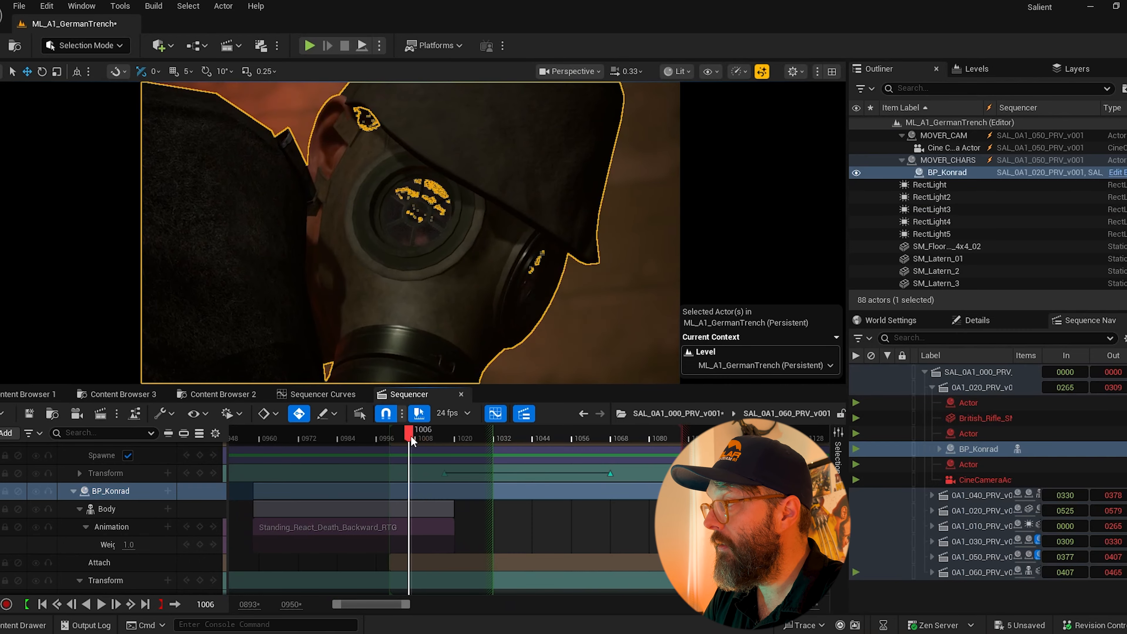
click(429, 527)
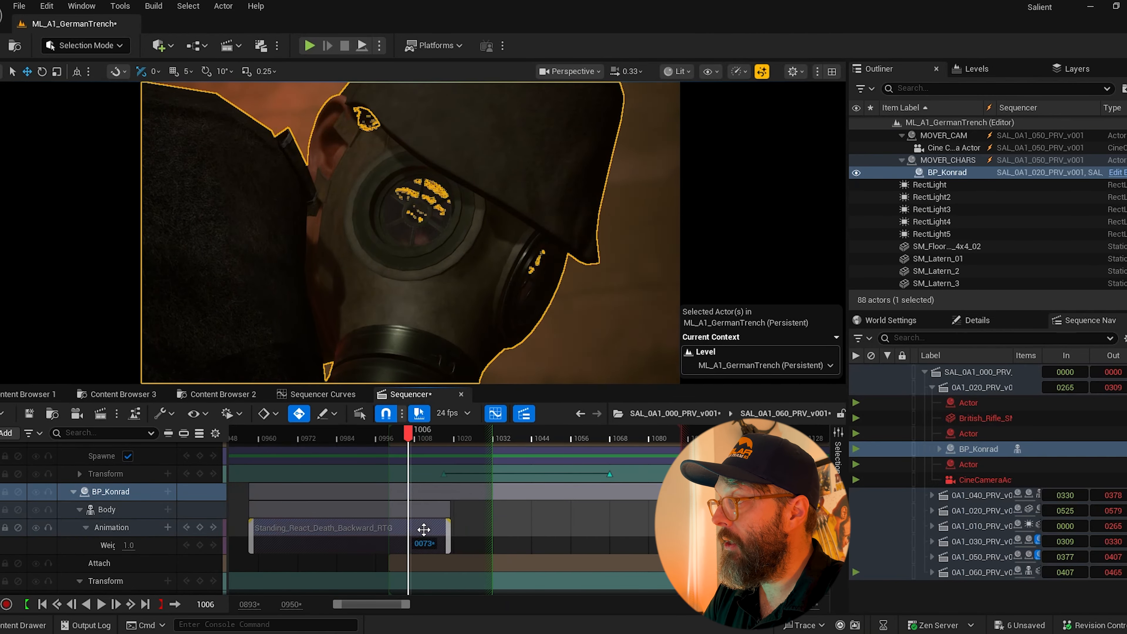
right_click(429, 527)
mouse_move(493, 166)
drag(404, 531, 423, 532)
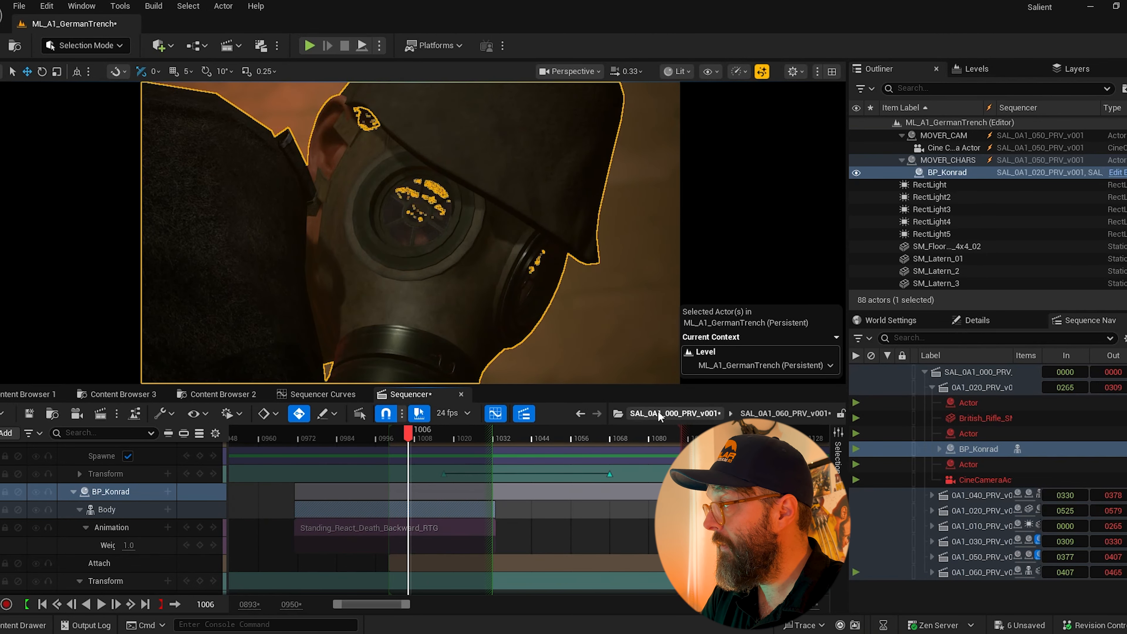
click(674, 413)
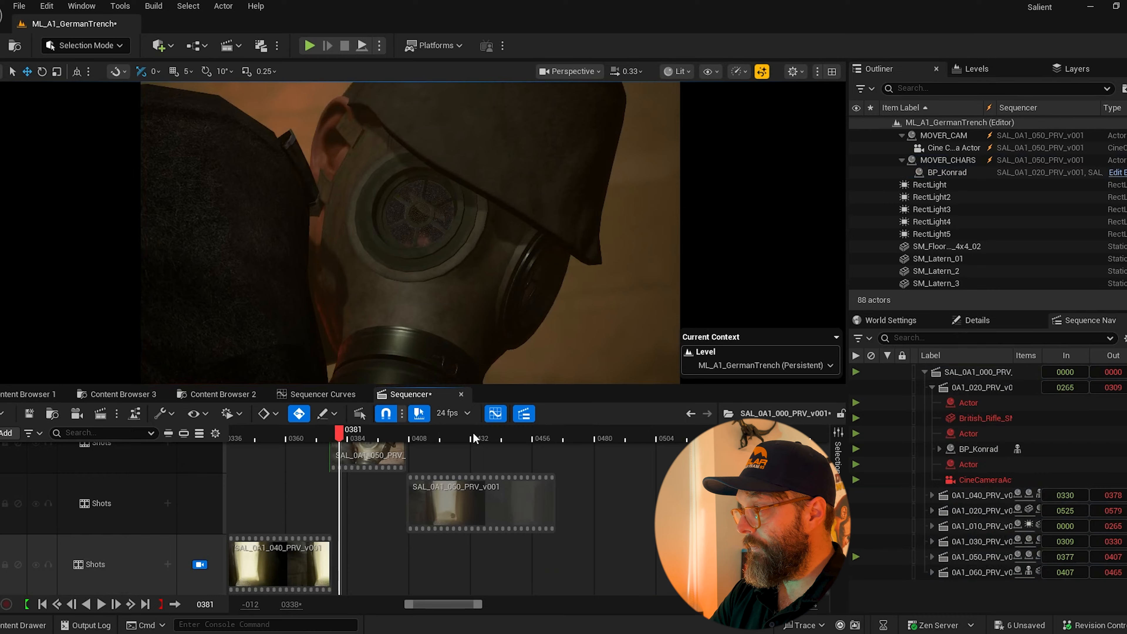
Step: Scrub through shot 060 and add SAL_0A1_070_PRV_v001 after it, starting at frame 463
drag(338, 436, 543, 457)
drag(482, 604, 514, 604)
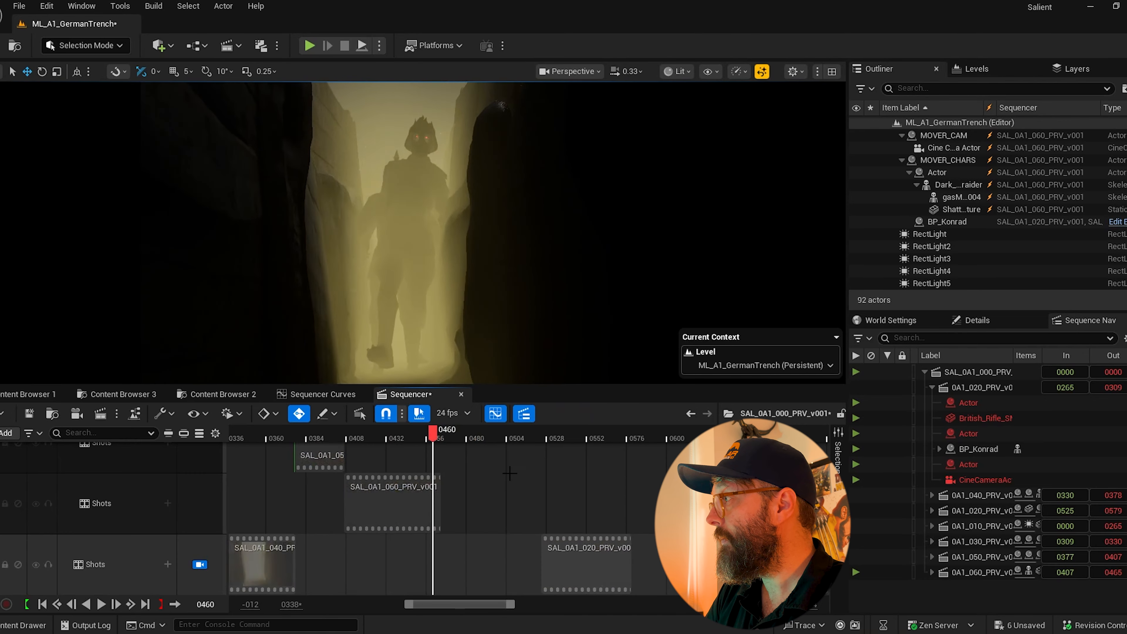
click(44, 395)
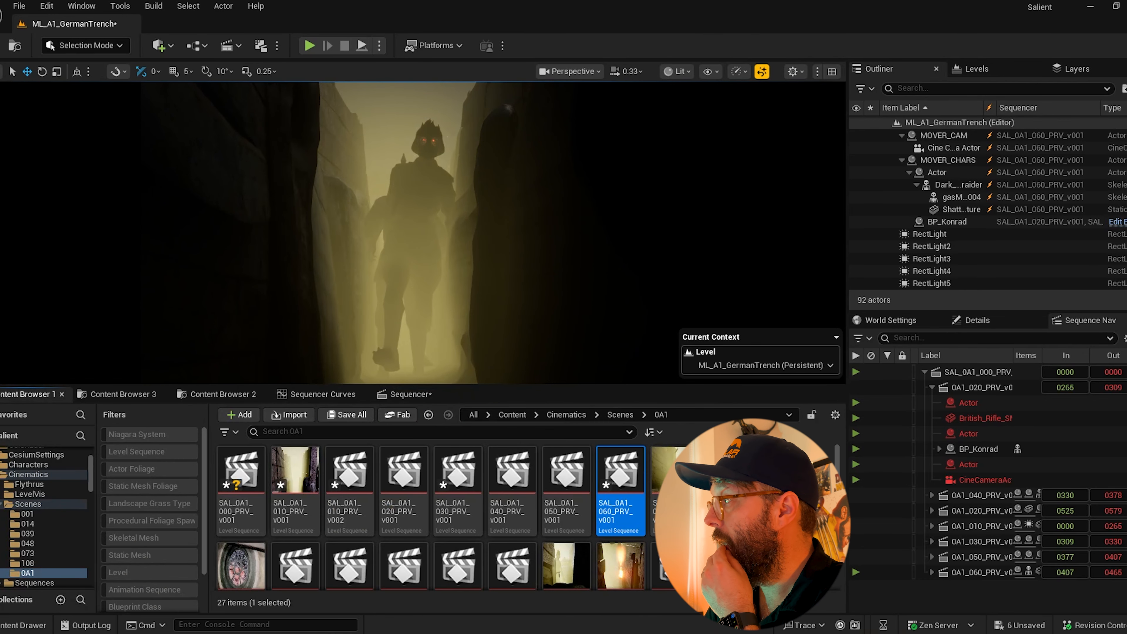
drag(285, 406, 537, 437)
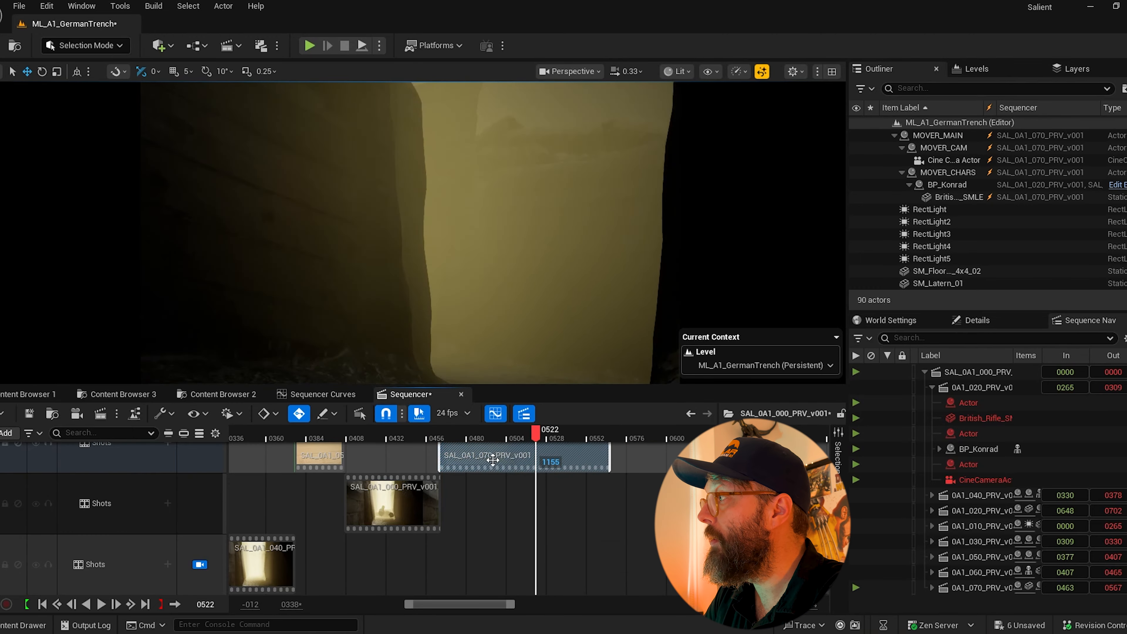
drag(489, 460, 490, 458)
Step: Try the second SAL_0A1_020_PRV_v001 section from frame 563 after shot 070, scrubbing through the cut
drag(426, 437, 451, 438)
drag(785, 565, 644, 564)
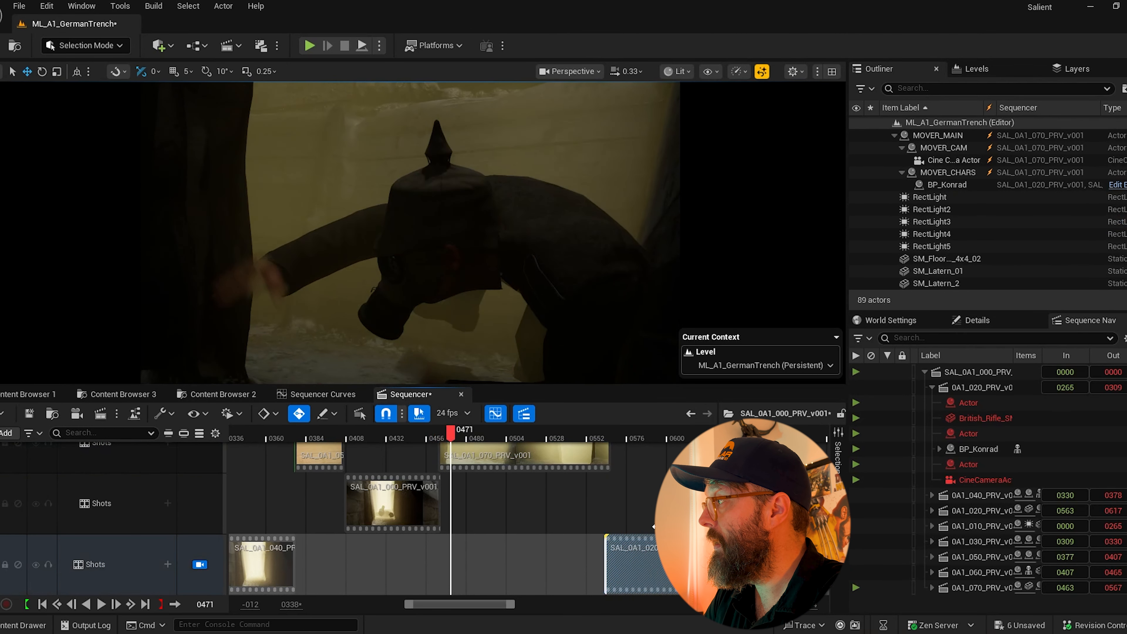
drag(642, 437, 677, 437)
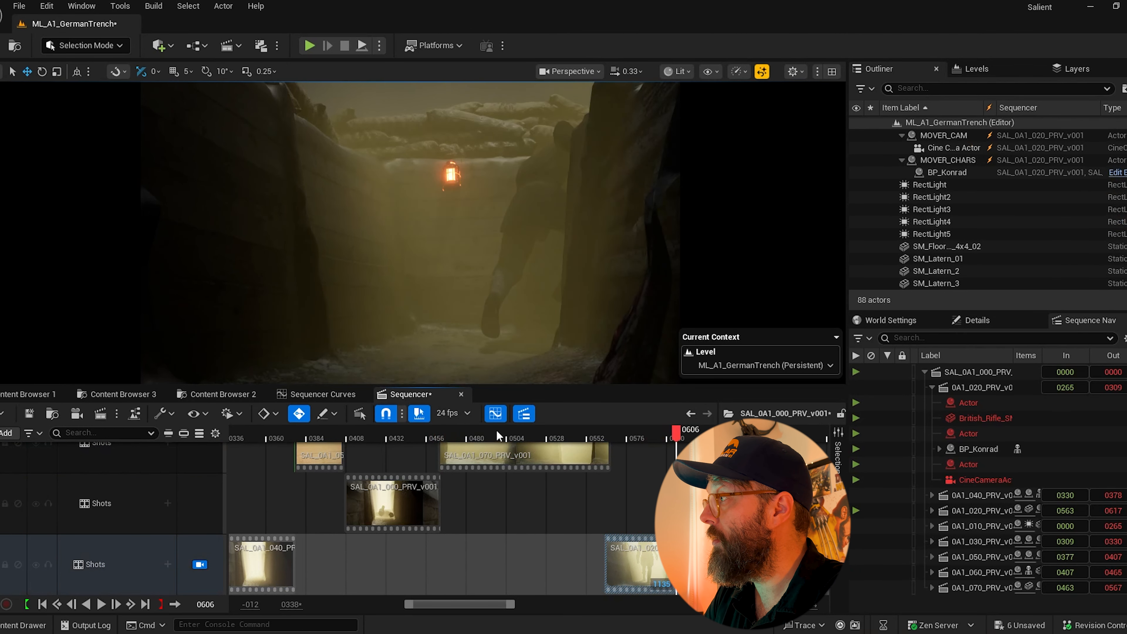
drag(441, 437, 312, 438)
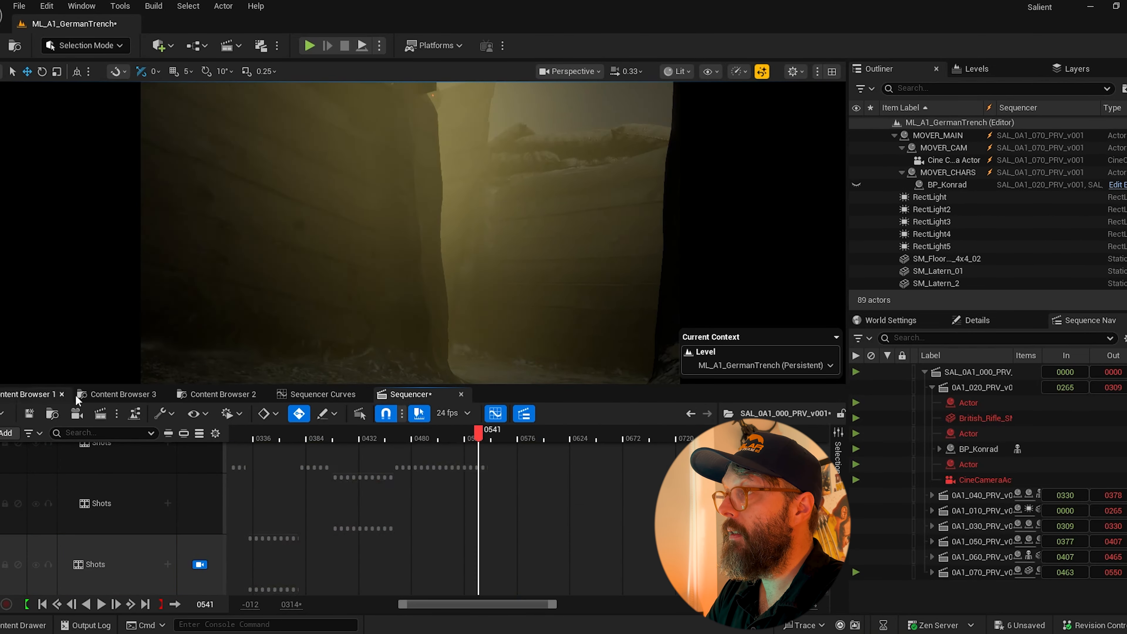
Step: Add SAL_0A1_075_PRV_v001 after shot 070 from frame 529, with shot 070 trimmed to end at frame 530
click(75, 397)
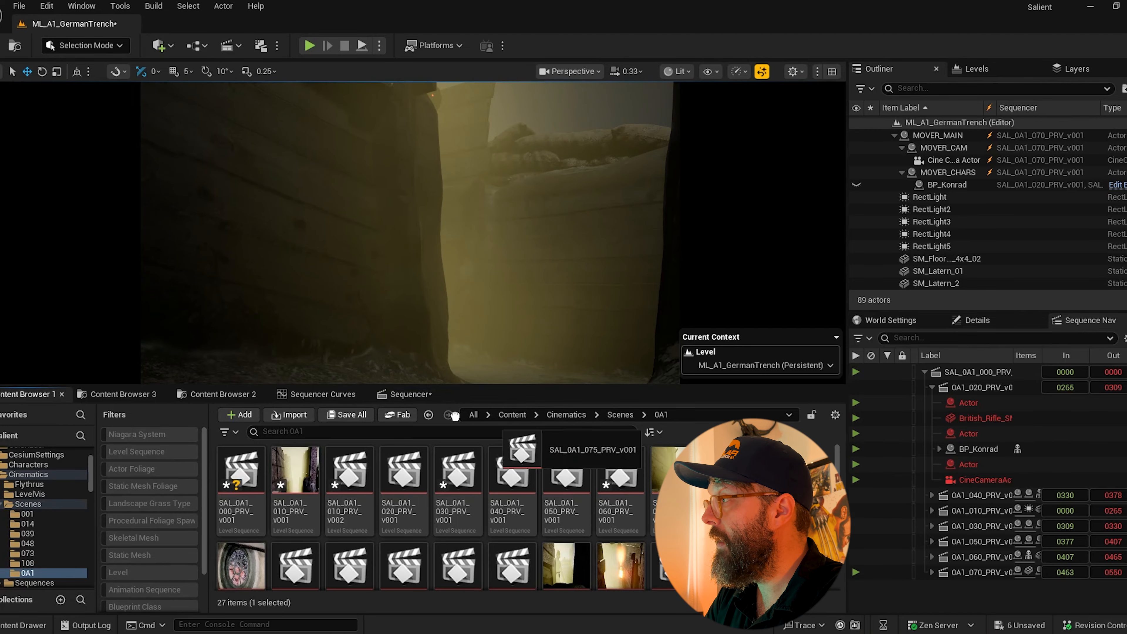
drag(455, 415, 543, 438)
drag(546, 505, 524, 504)
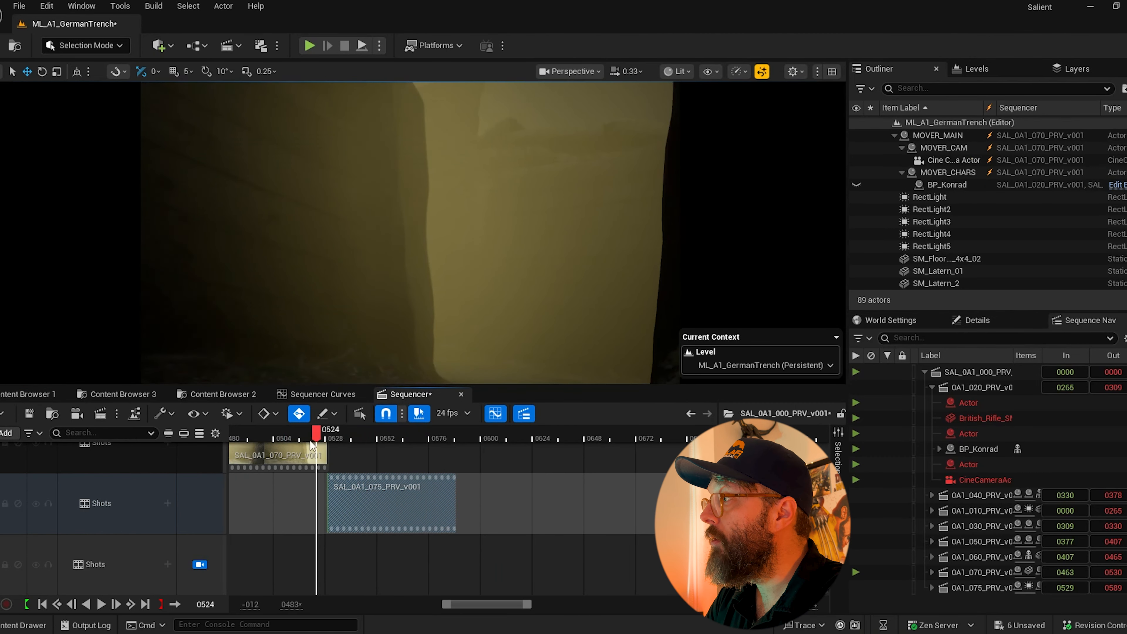
Step: Scrub back and forth through shots 070 and 075 to review the action across their cut
drag(316, 439, 273, 438)
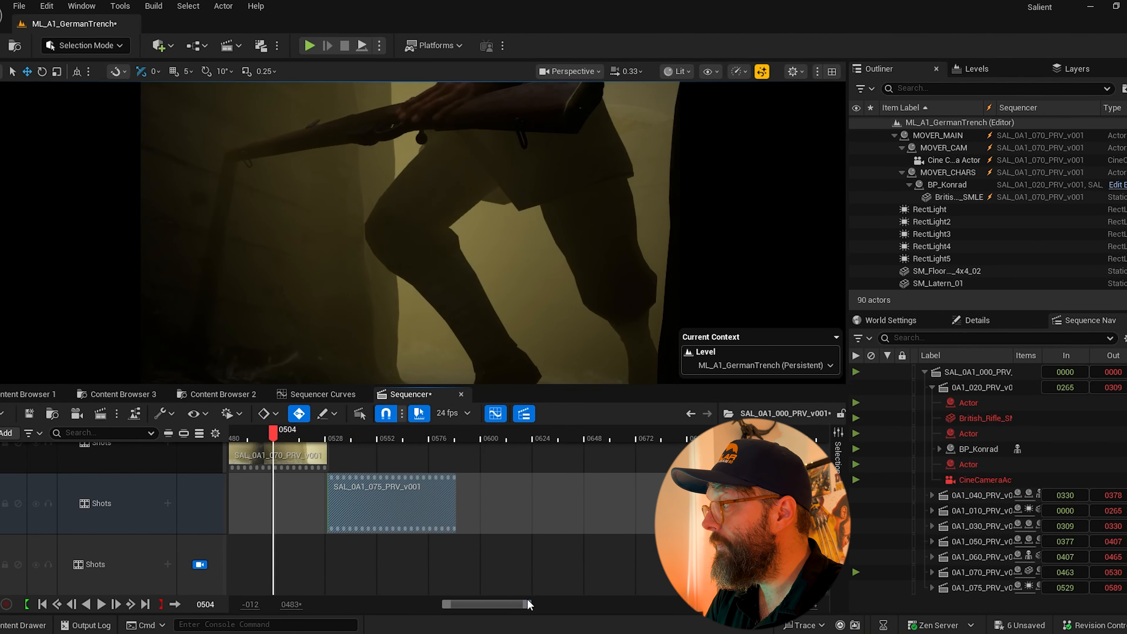
drag(528, 605, 486, 604)
mouse_move(456, 438)
mouse_down()
mouse_move(424, 437)
mouse_move(469, 438)
mouse_up()
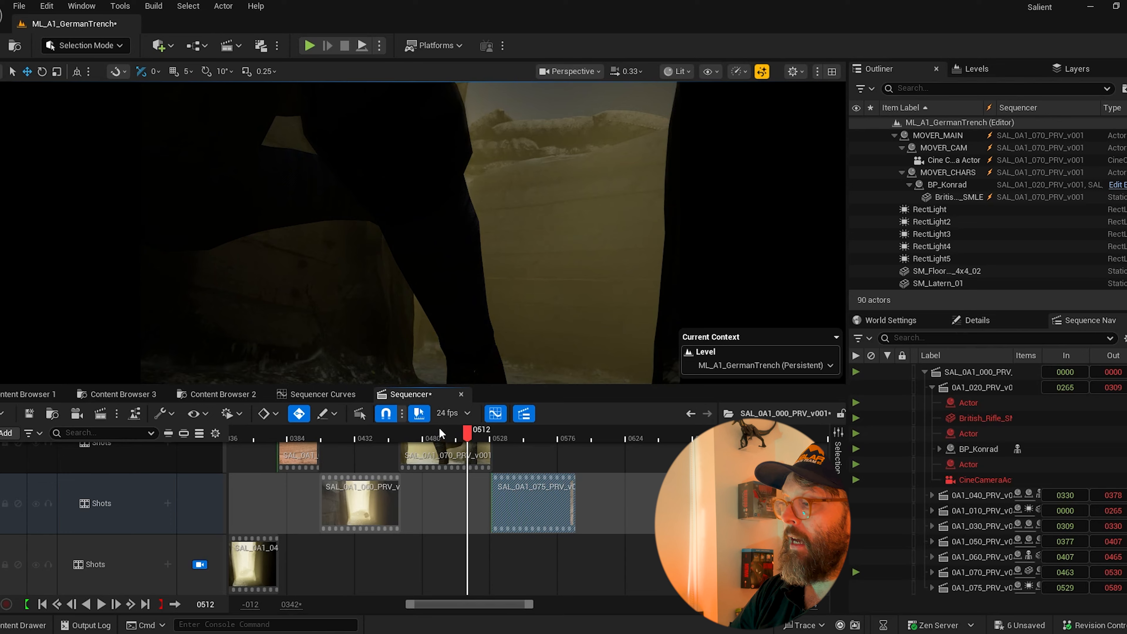
mouse_move(468, 435)
mouse_down()
mouse_move(519, 429)
mouse_move(541, 434)
mouse_move(466, 439)
mouse_move(546, 442)
mouse_move(452, 440)
mouse_up()
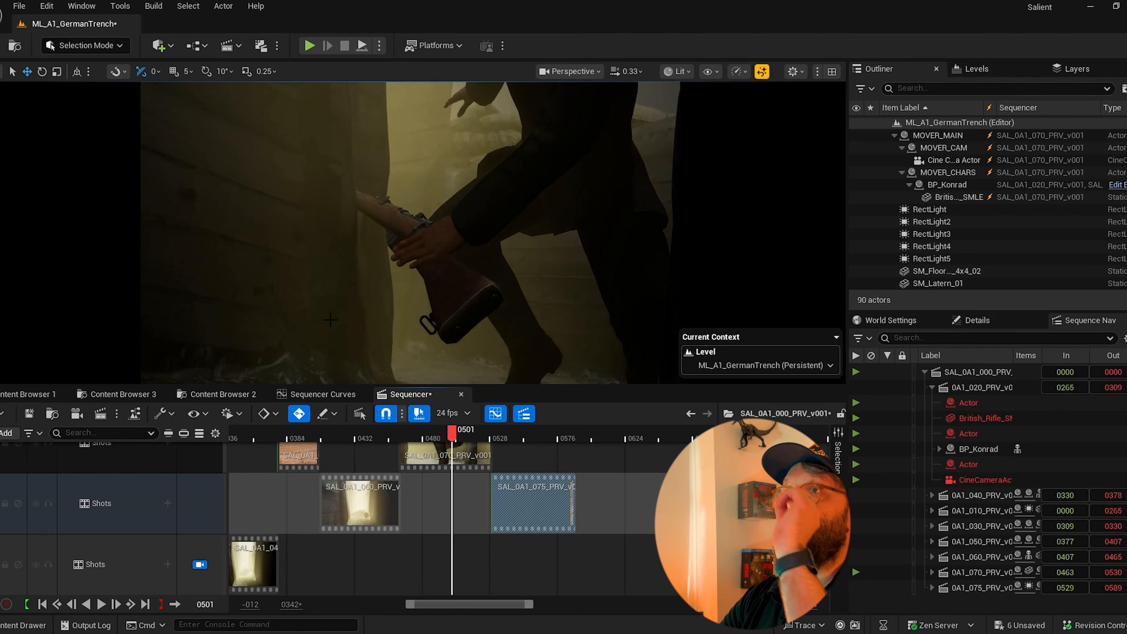
drag(463, 438, 552, 439)
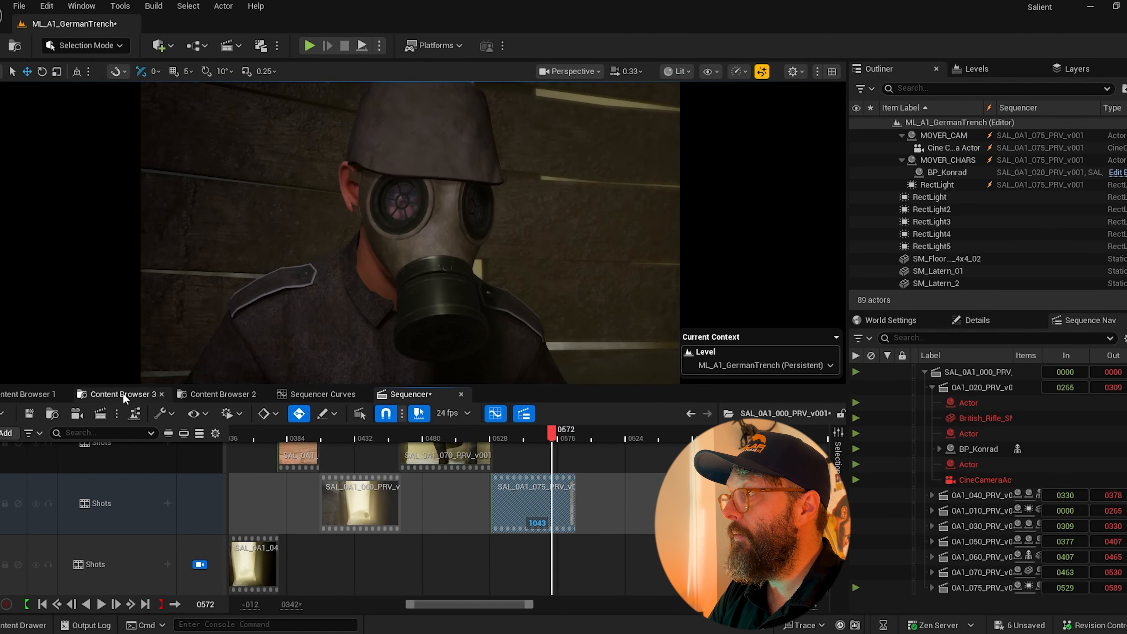
Step: Add SAL_0A1_080_PRV_v001 from frame 711, leaving a gap after shot 075, and check the shot order in the TRENCHFOOT - MXB Tracker spreadsheet
click(70, 395)
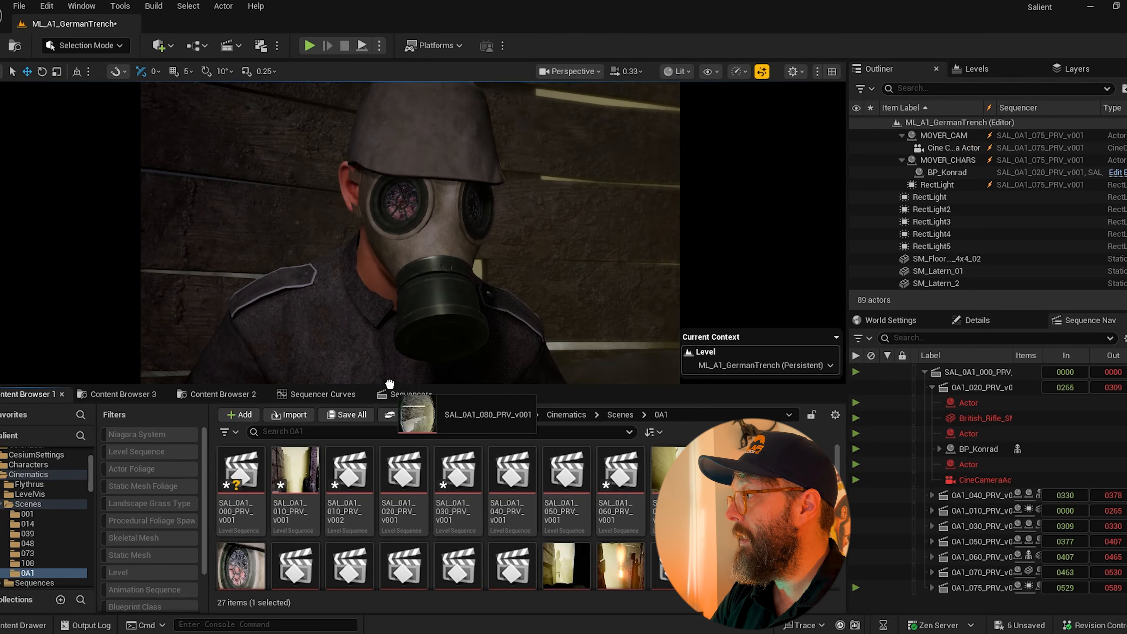
click(406, 394)
click(658, 436)
mouse_move(632, 439)
mouse_down()
mouse_move(552, 438)
mouse_move(624, 439)
mouse_up()
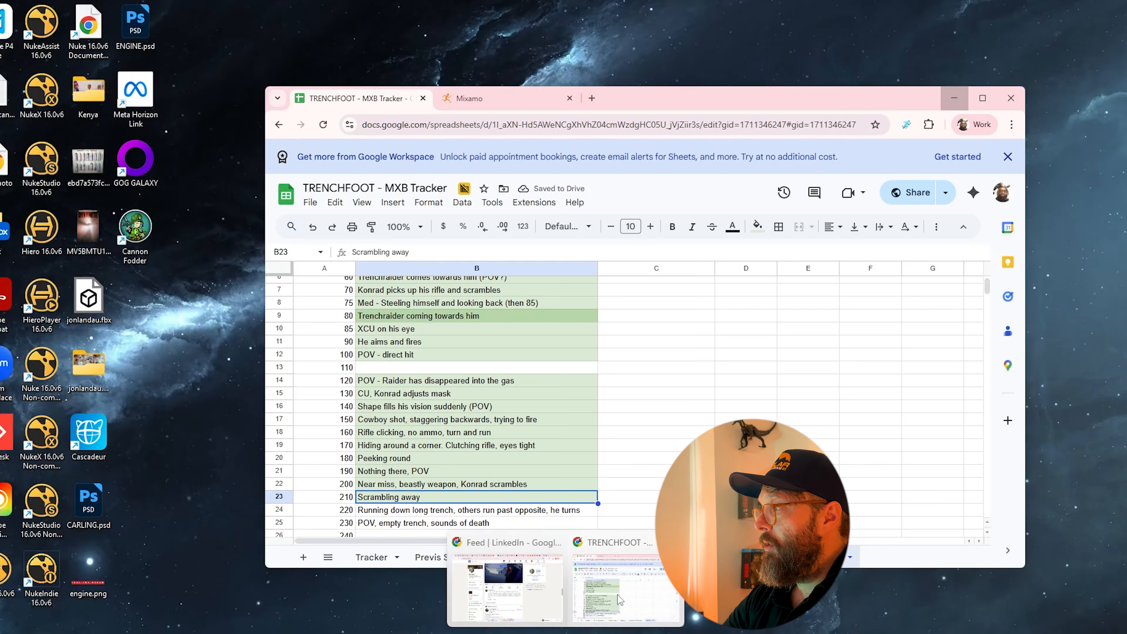
click(618, 594)
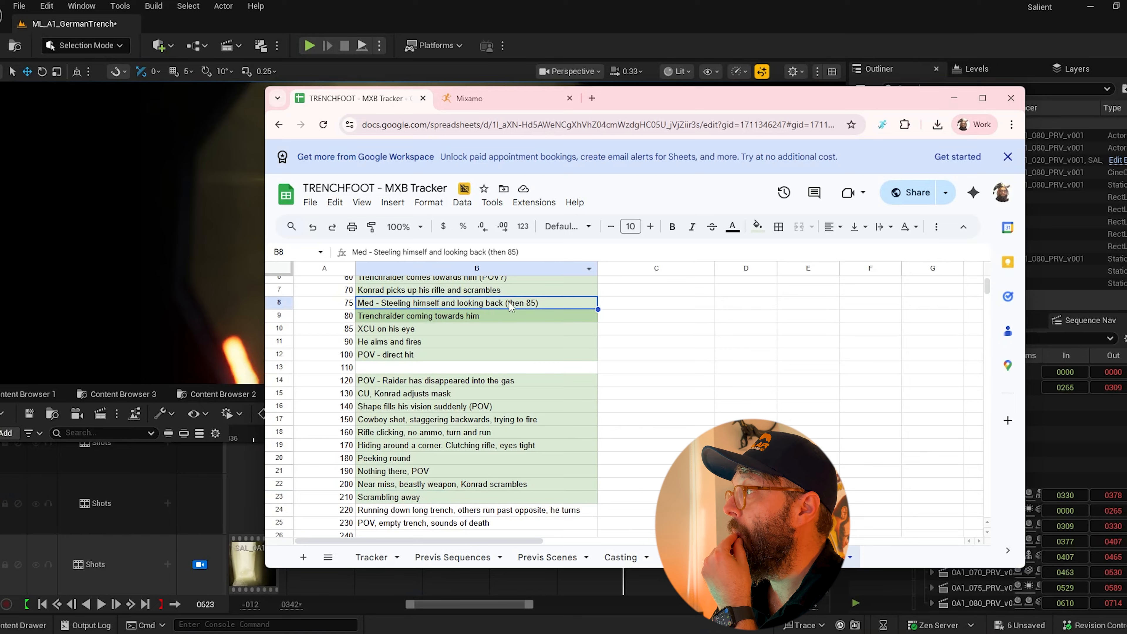
click(955, 98)
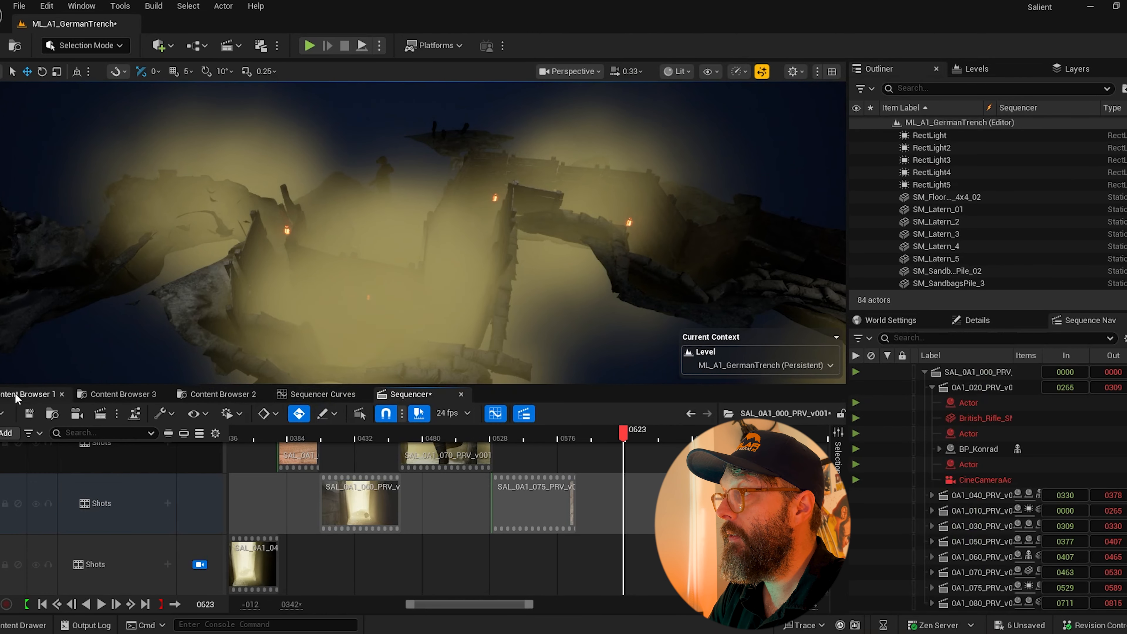
Step: Add SAL_0A1_085_PRV_v001 after shot 075 from frame 587, and move shot 080 to follow it from frame 647
click(31, 394)
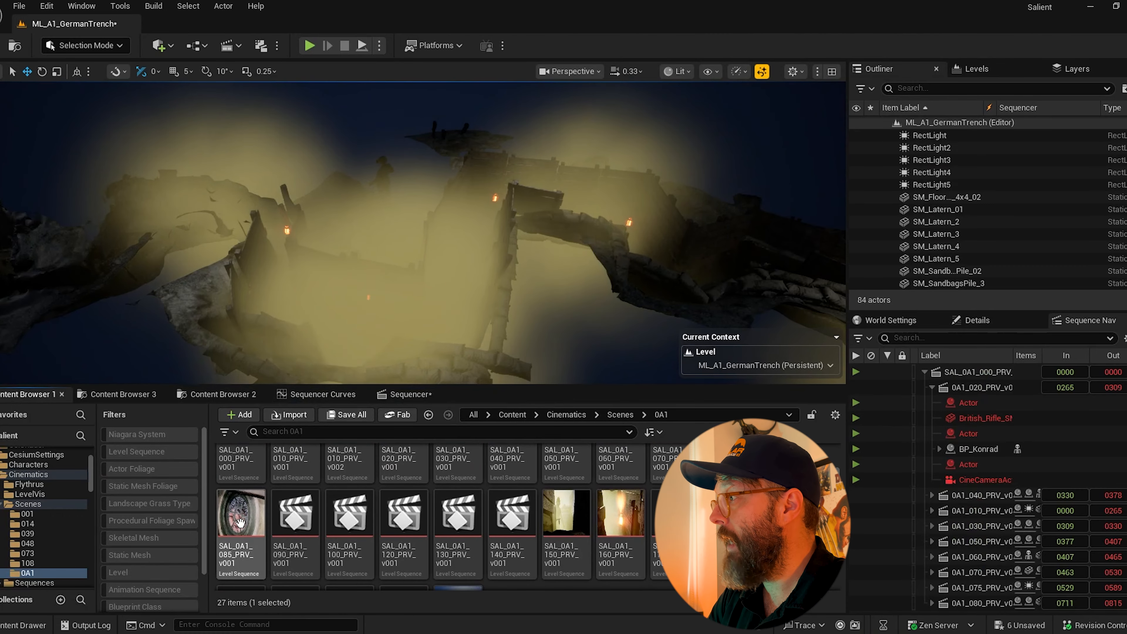
drag(412, 394, 623, 451)
click(608, 462)
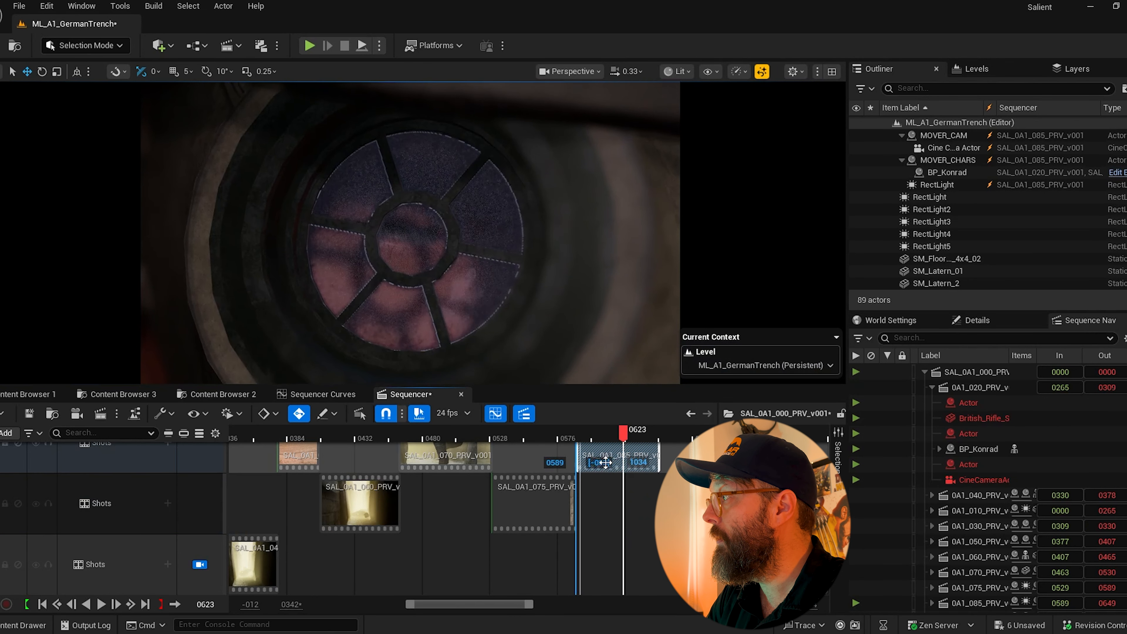
drag(608, 463, 650, 447)
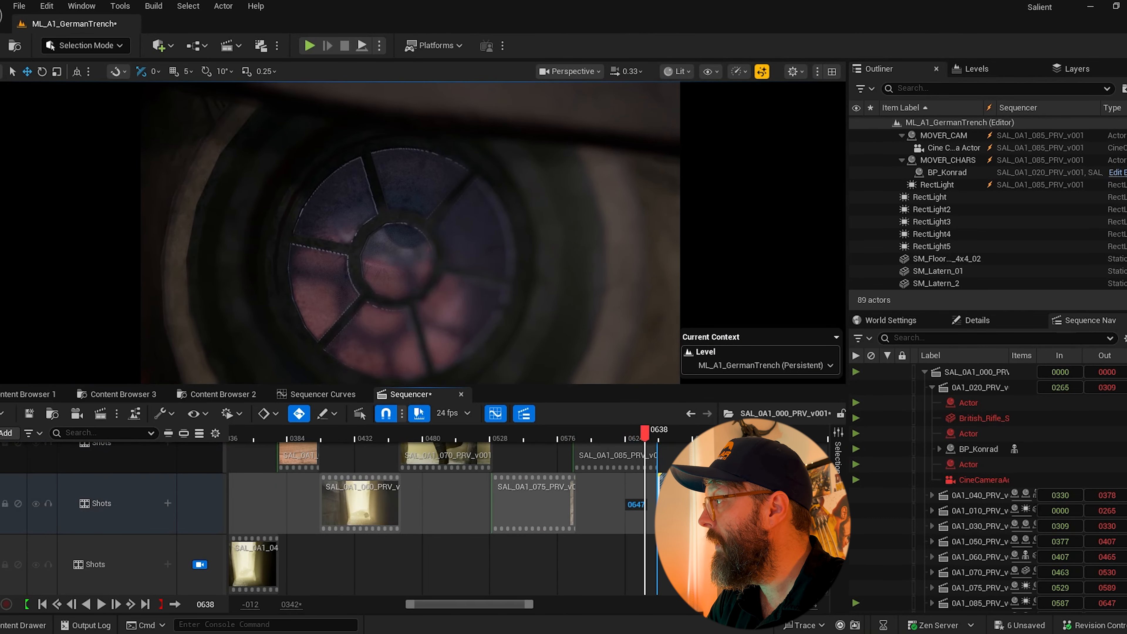
click(661, 435)
drag(671, 437, 689, 438)
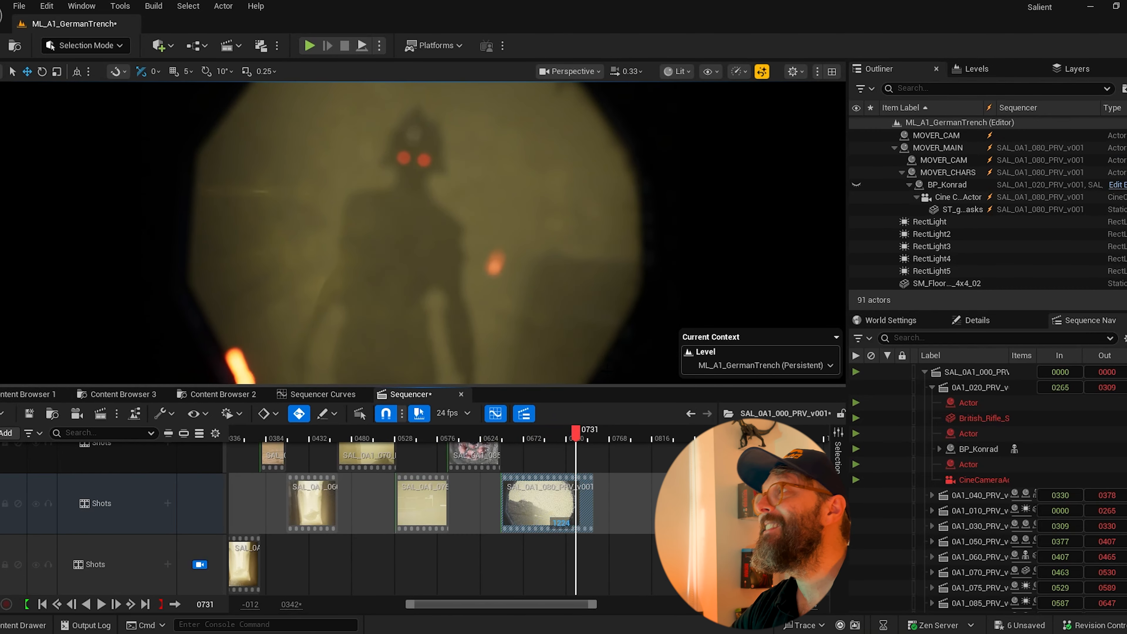
Step: Add SAL_0A1_090_PRV_v001 and trim it to about 41 frames, placed directly after shot 080
click(19, 394)
drag(296, 523, 418, 394)
drag(635, 500, 635, 501)
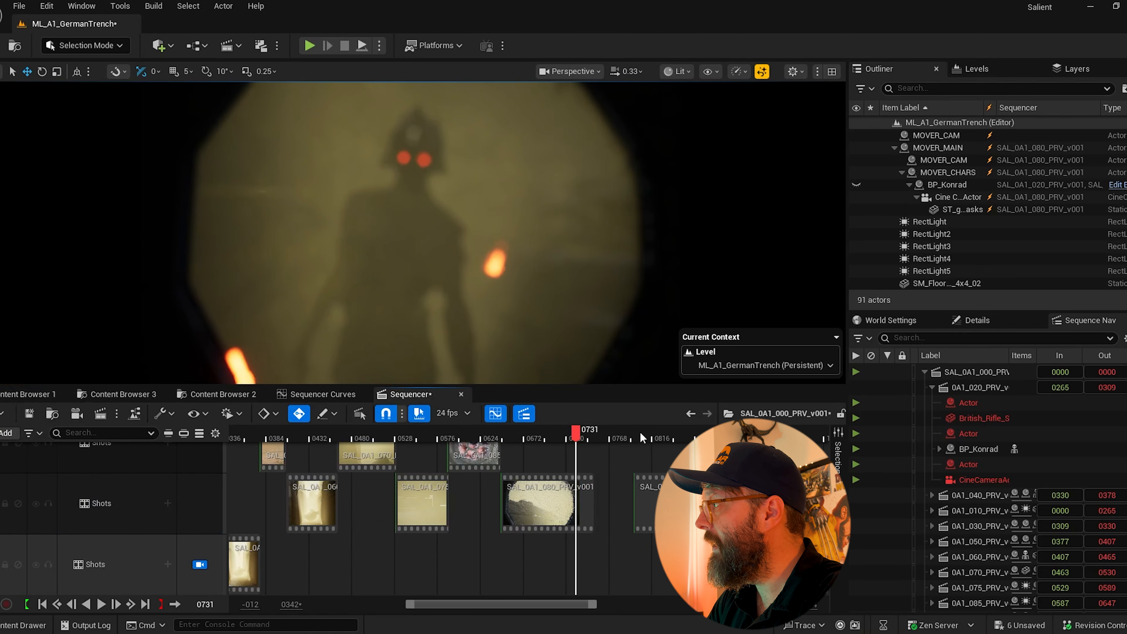
click(640, 432)
drag(660, 444, 663, 445)
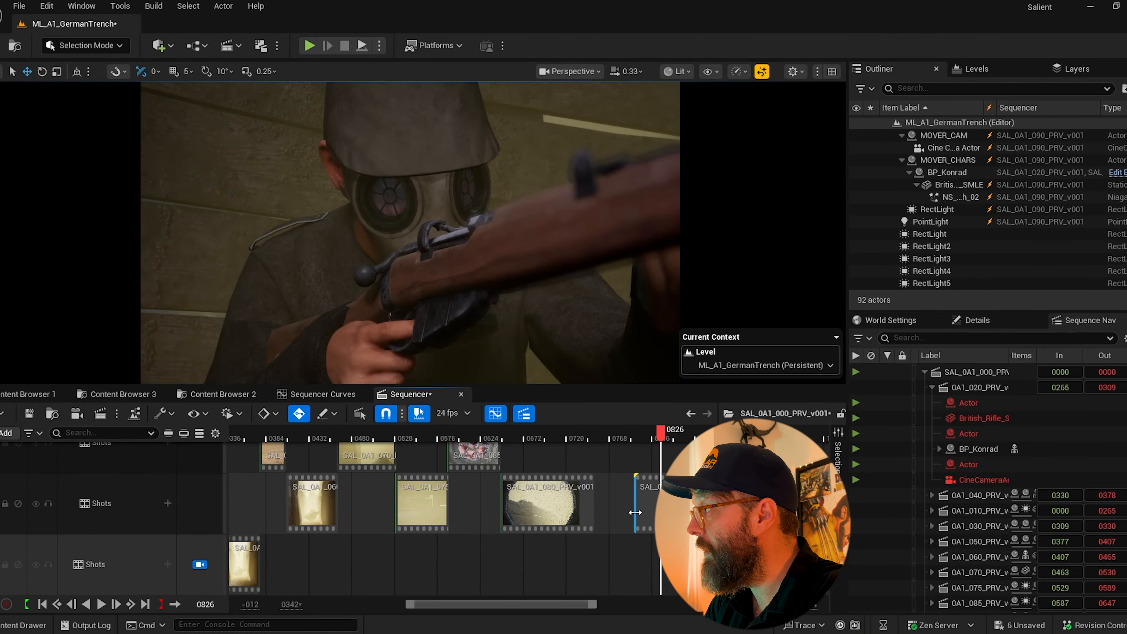
drag(636, 513, 580, 437)
Step: Trim shot 080 to end at frame 734 and move shot 090 to start at that cut
click(560, 437)
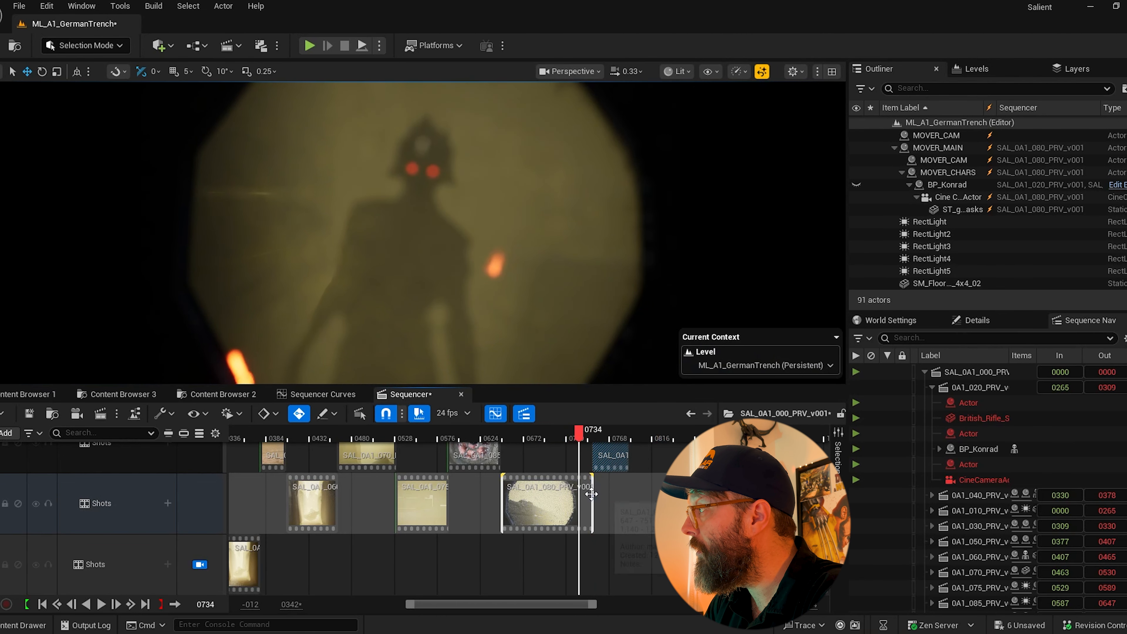
drag(587, 495, 578, 495)
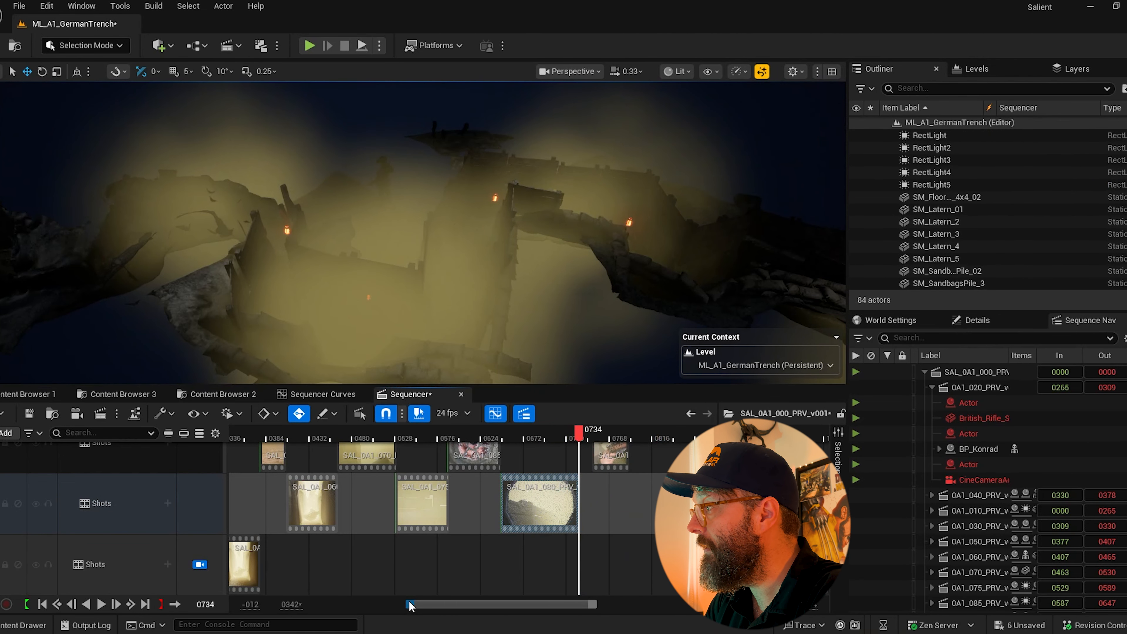
mouse_move(511, 437)
mouse_down()
mouse_move(528, 437)
mouse_move(499, 438)
mouse_move(511, 440)
mouse_up()
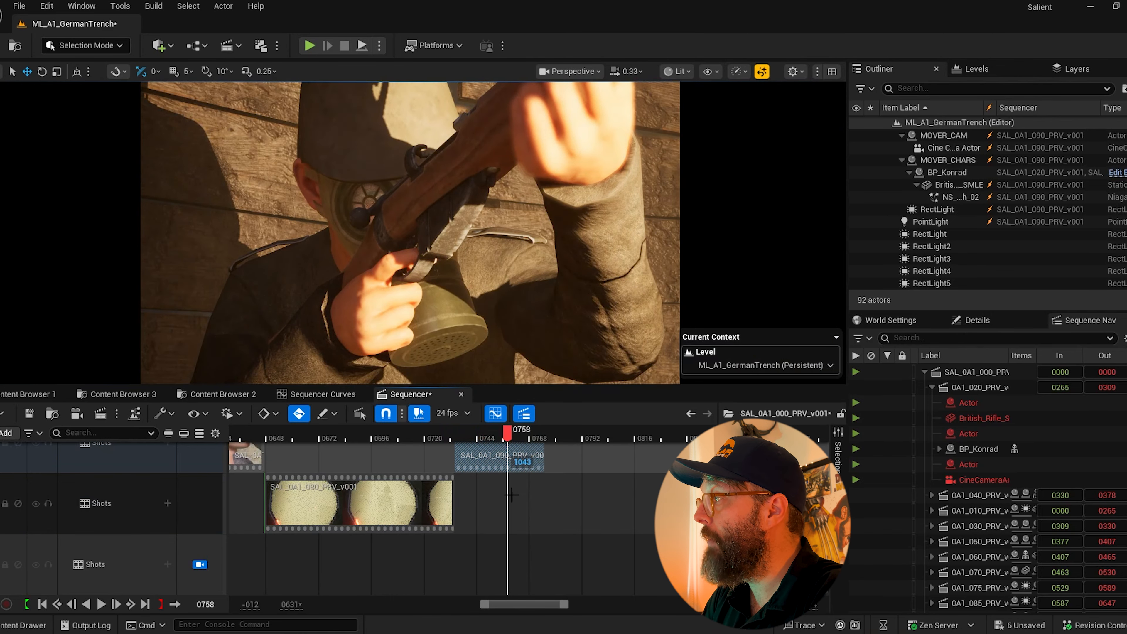
Step: Add SAL_0A1_100_PRV_v001 after shot 090 and trim its start to frame 814, where the masked figure stands in view
click(27, 394)
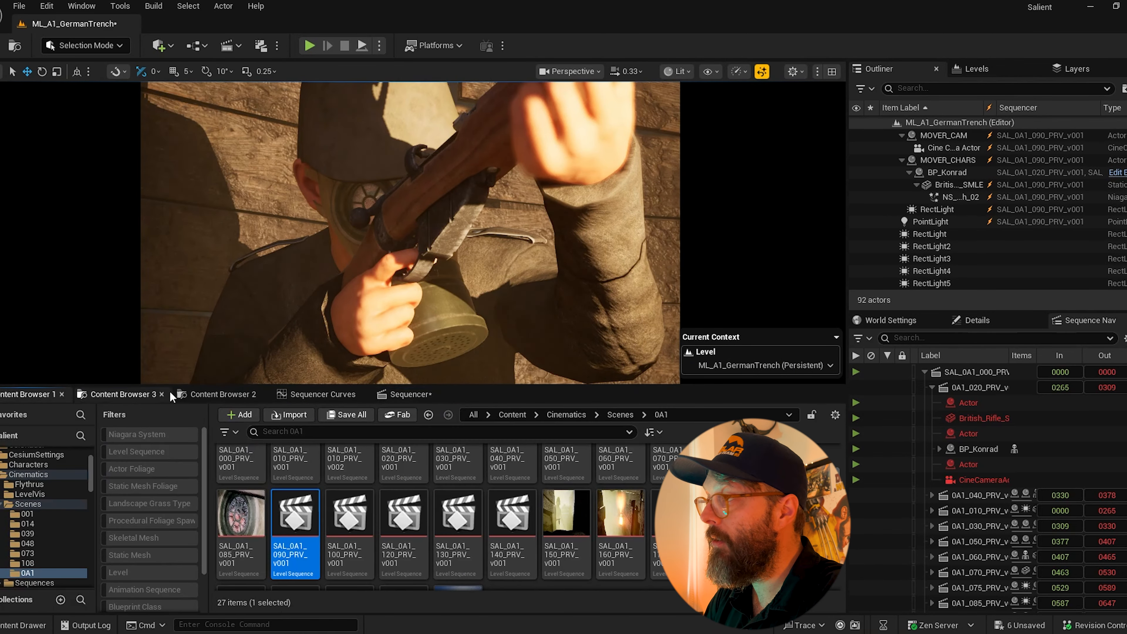
drag(350, 516, 415, 395)
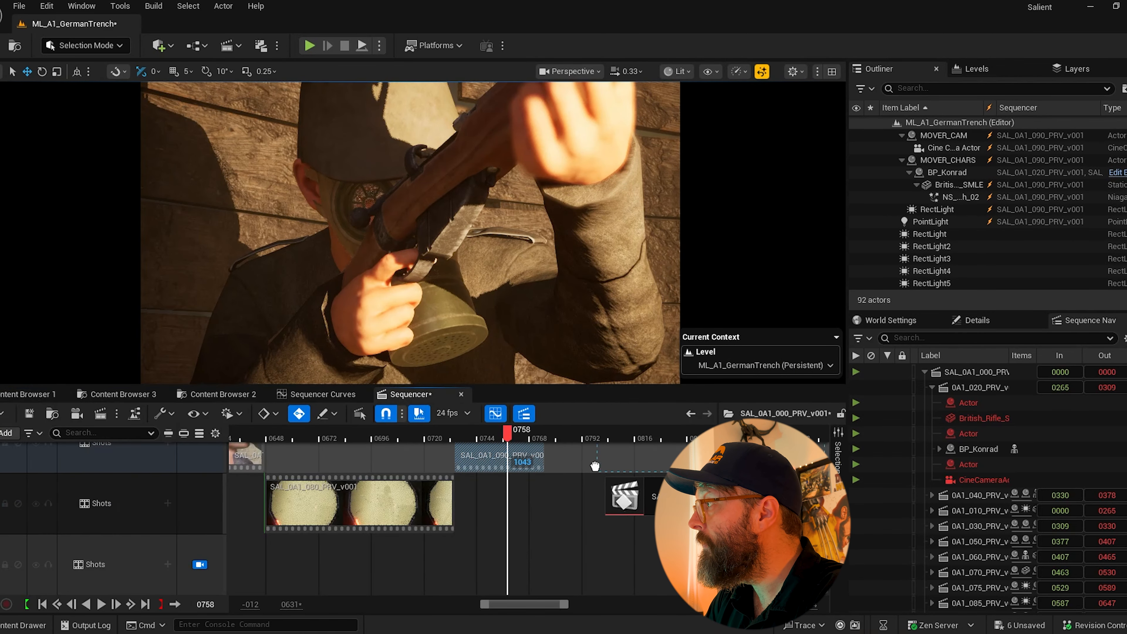
drag(565, 500, 565, 499)
drag(507, 433, 631, 450)
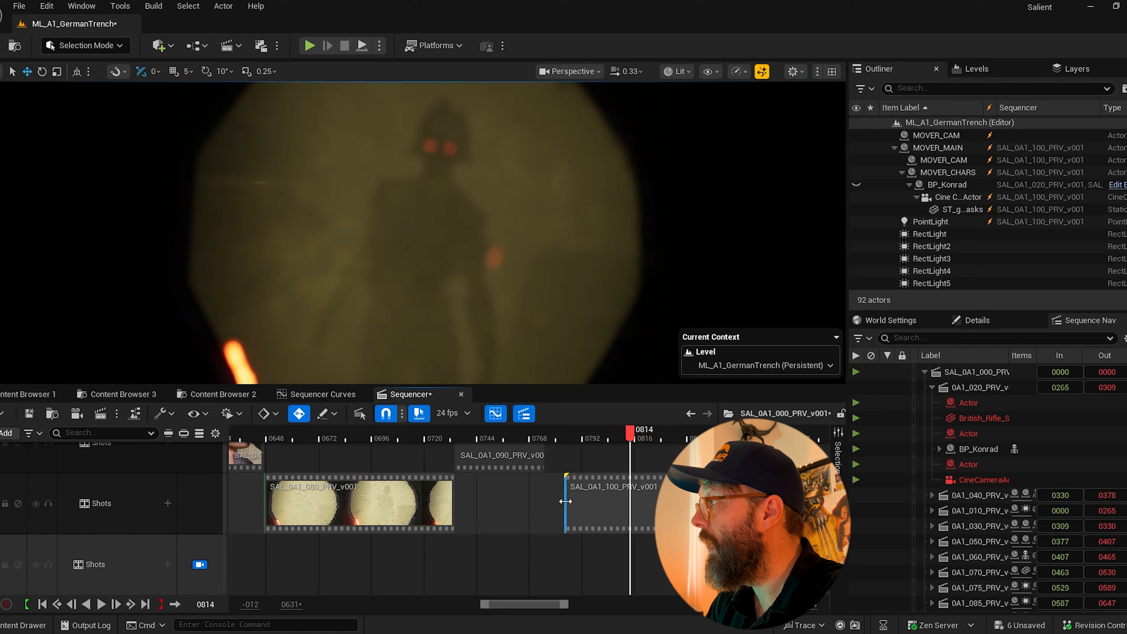
drag(566, 501, 631, 498)
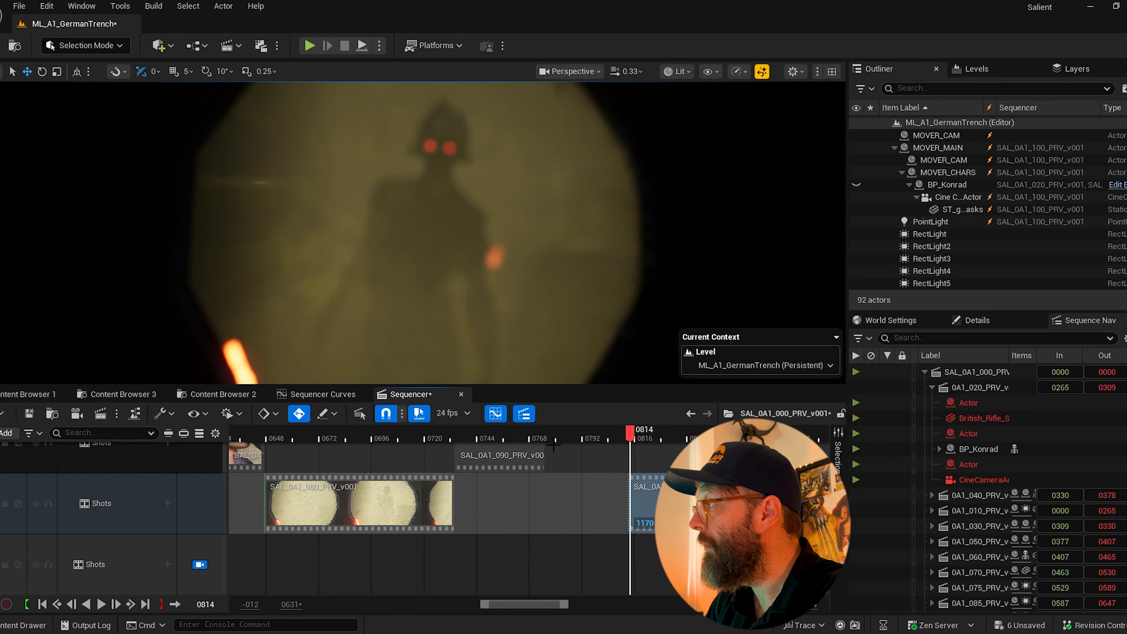
Step: Close the gap between shots 090 and 100 with a cut at about frame 763, and trim shot 100 to end at frame 816
click(519, 437)
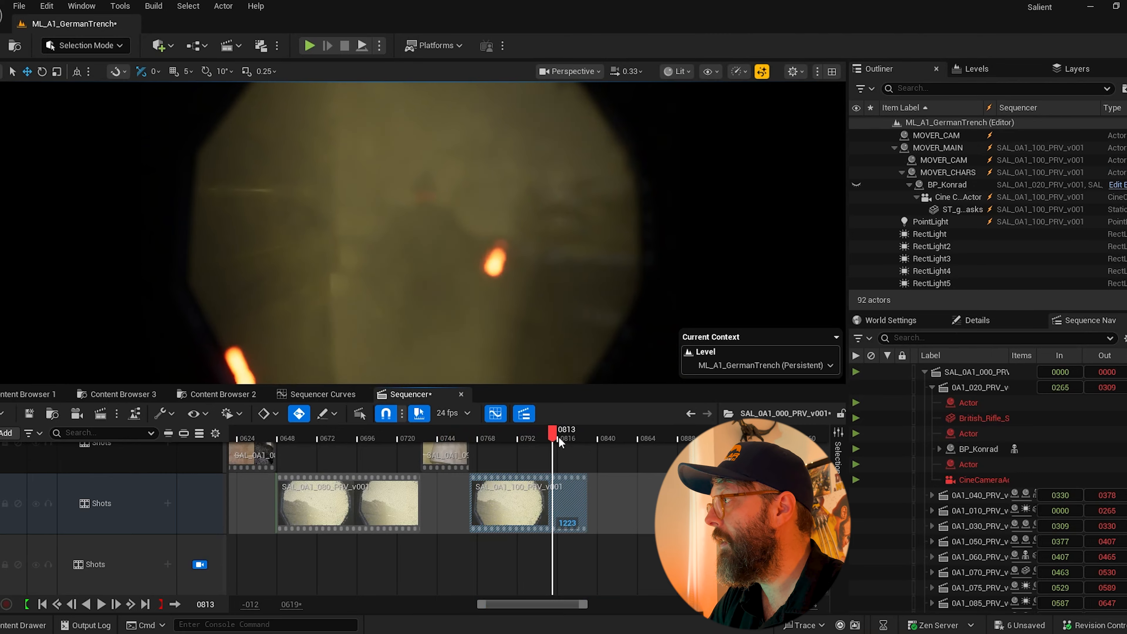
mouse_move(560, 441)
mouse_down()
mouse_move(521, 441)
mouse_move(575, 442)
mouse_up()
click(538, 440)
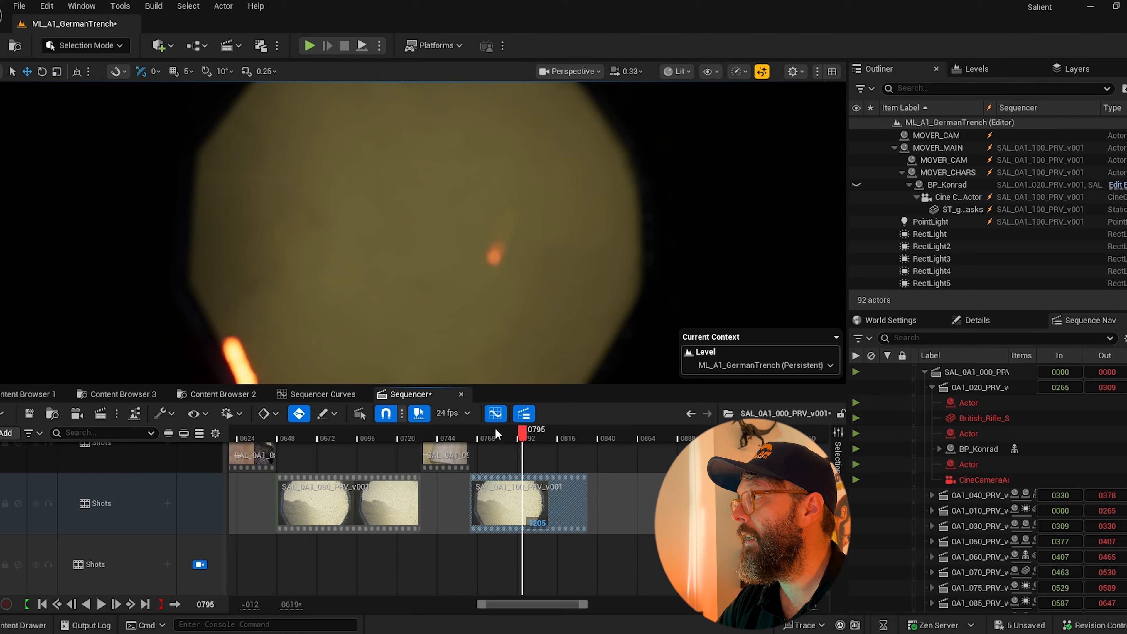
mouse_move(497, 434)
mouse_down()
mouse_move(385, 438)
mouse_move(511, 438)
mouse_up()
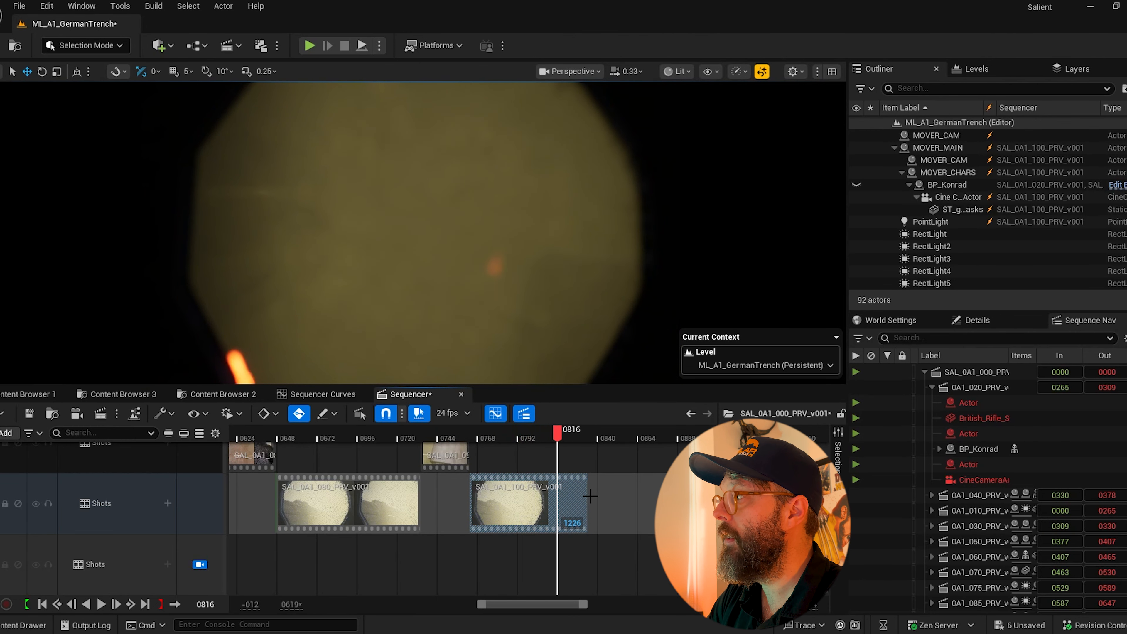
drag(581, 495, 557, 495)
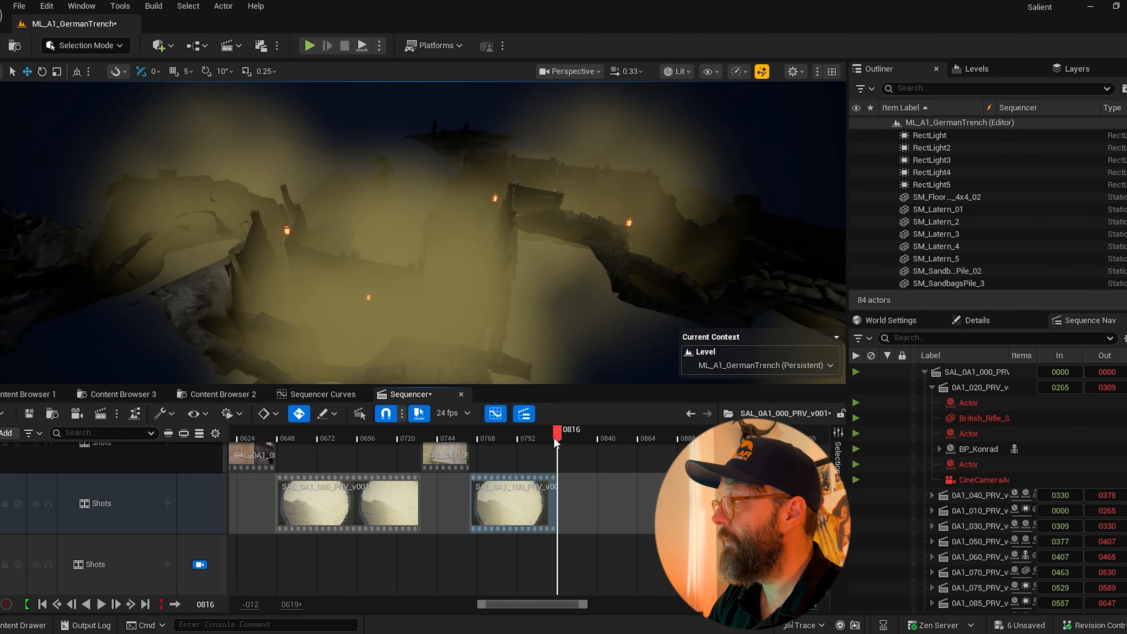
Step: Add SAL_0A1_120_PRV_v001 from about frame 882, leaving a gap after shot 100, and recheck the shot list in the tracker spreadsheet
click(521, 439)
drag(403, 515, 627, 438)
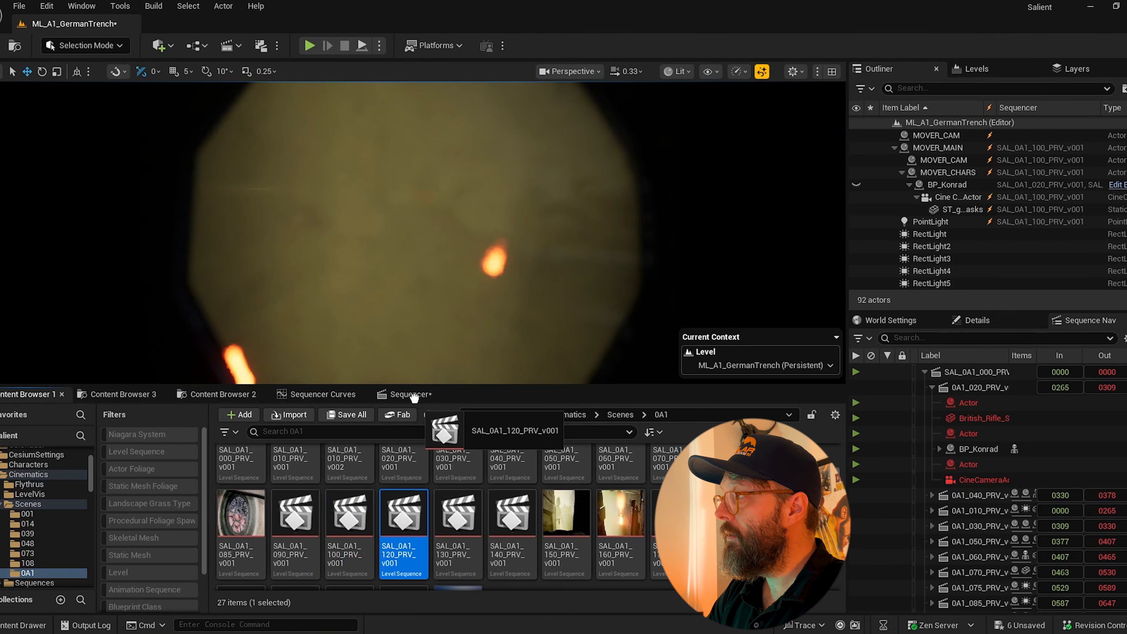
drag(551, 437, 453, 438)
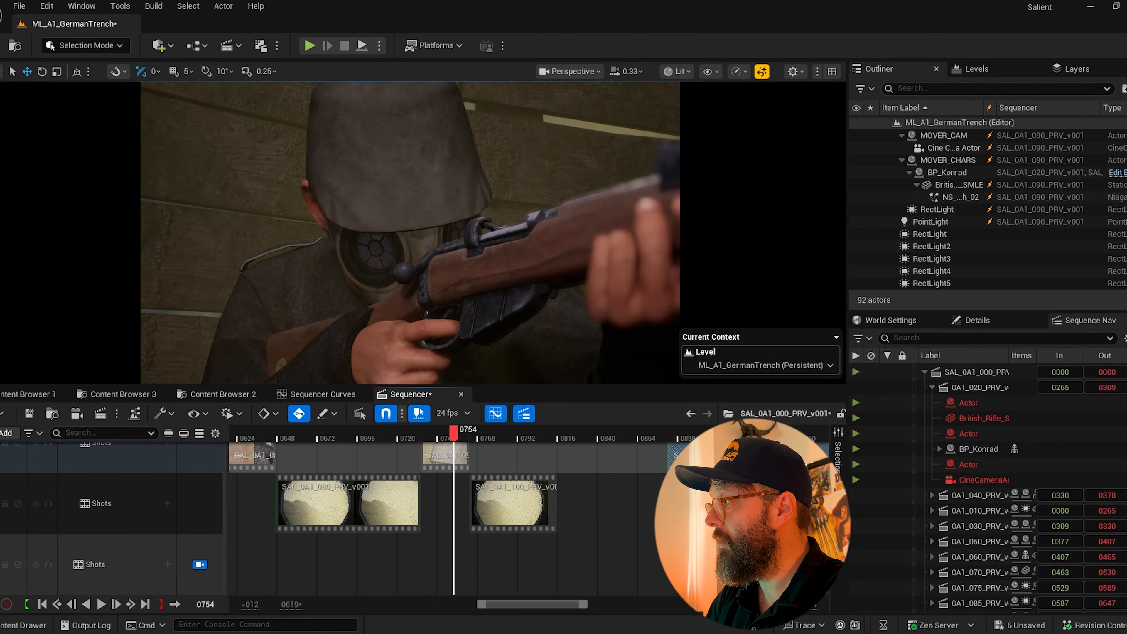
mouse_move(562, 633)
click(615, 588)
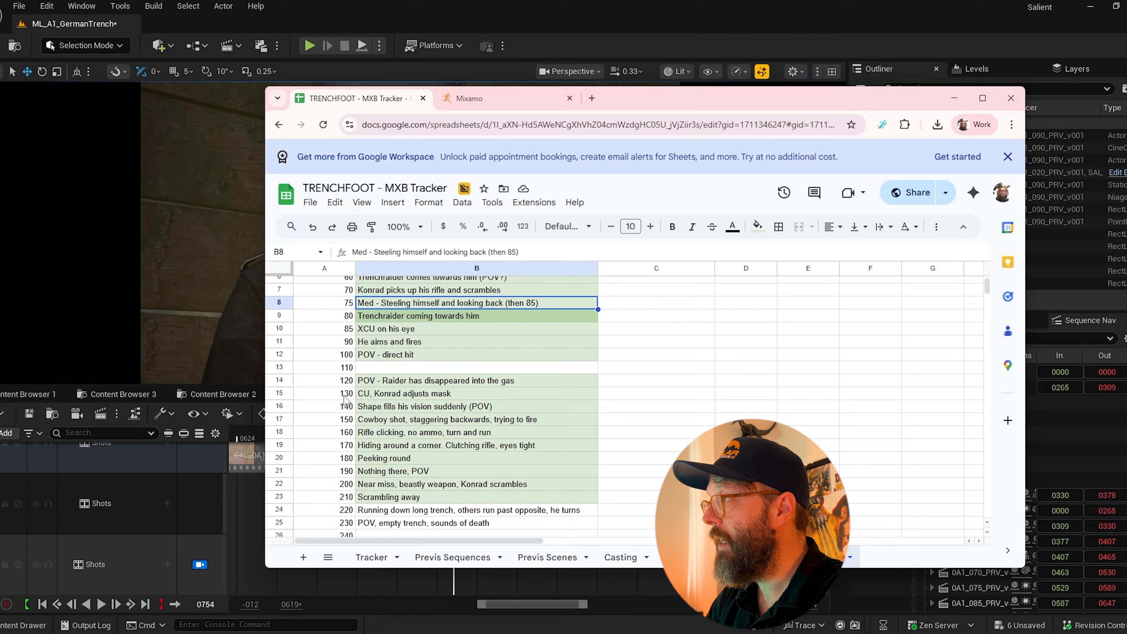
click(545, 25)
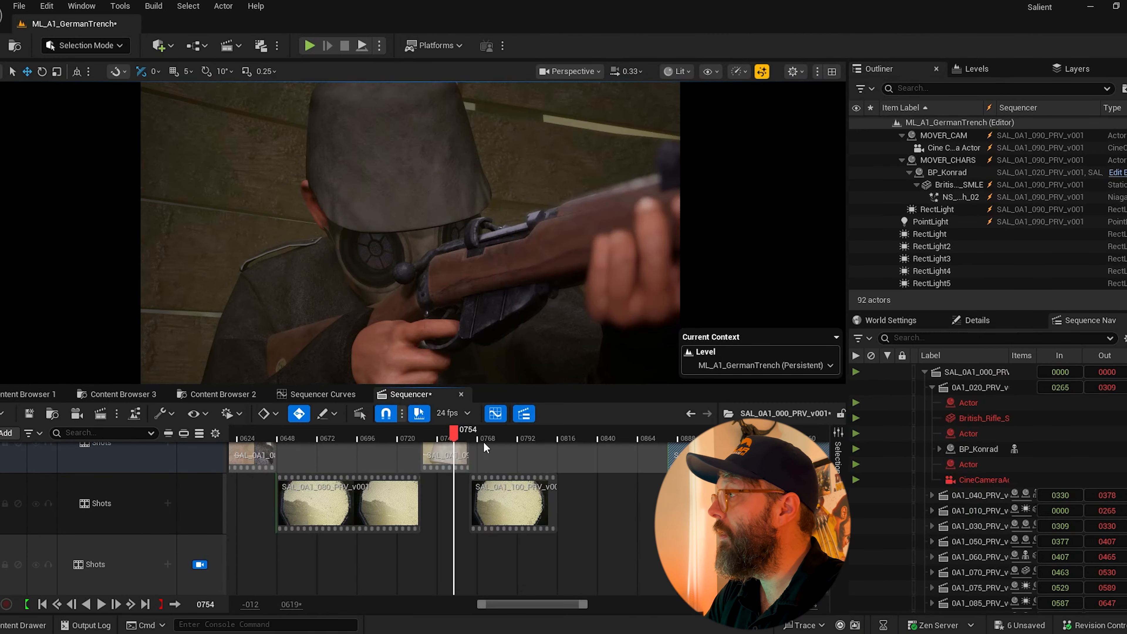
Step: Extend the end of shot 090 to about frame 824 and open its SAL_0A1_090_PRV_v001 sequence
drag(453, 436, 580, 456)
drag(580, 456, 572, 457)
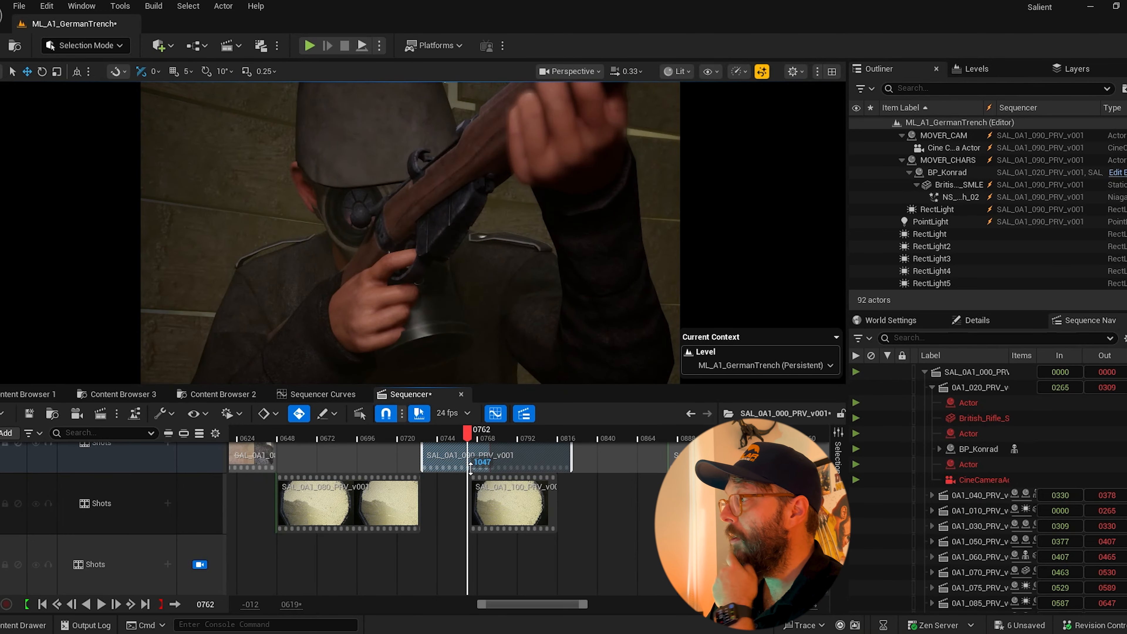
double_click(444, 460)
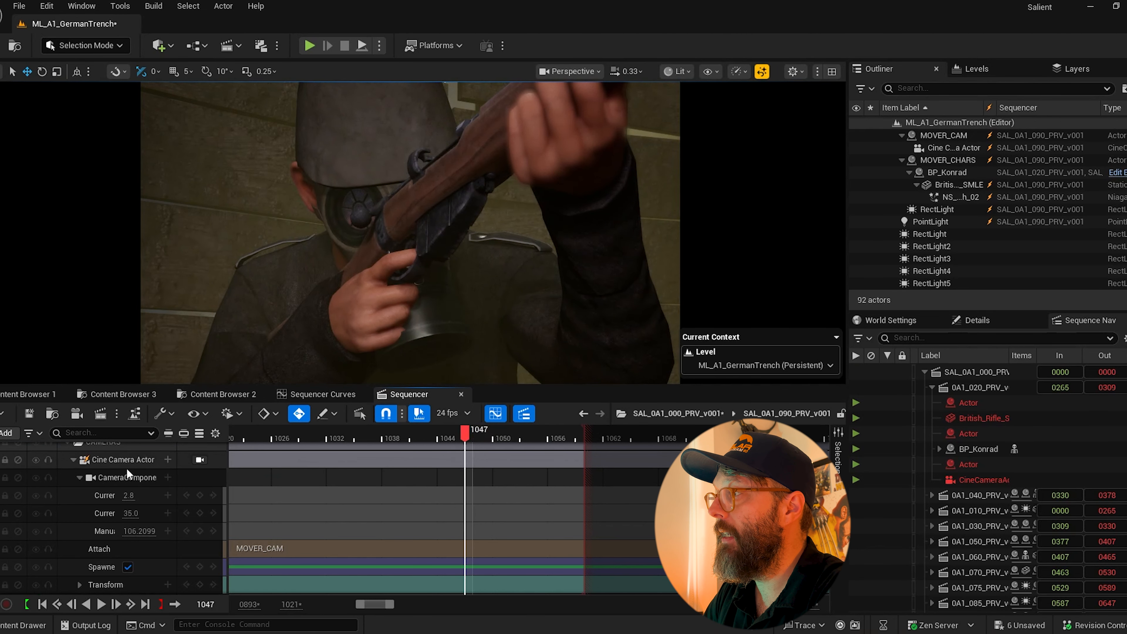
Step: Duplicate the SAL_0A1_090_PRV_v001 level sequence in the 0A1 folder and edit the shot number in the copy's name
click(52, 413)
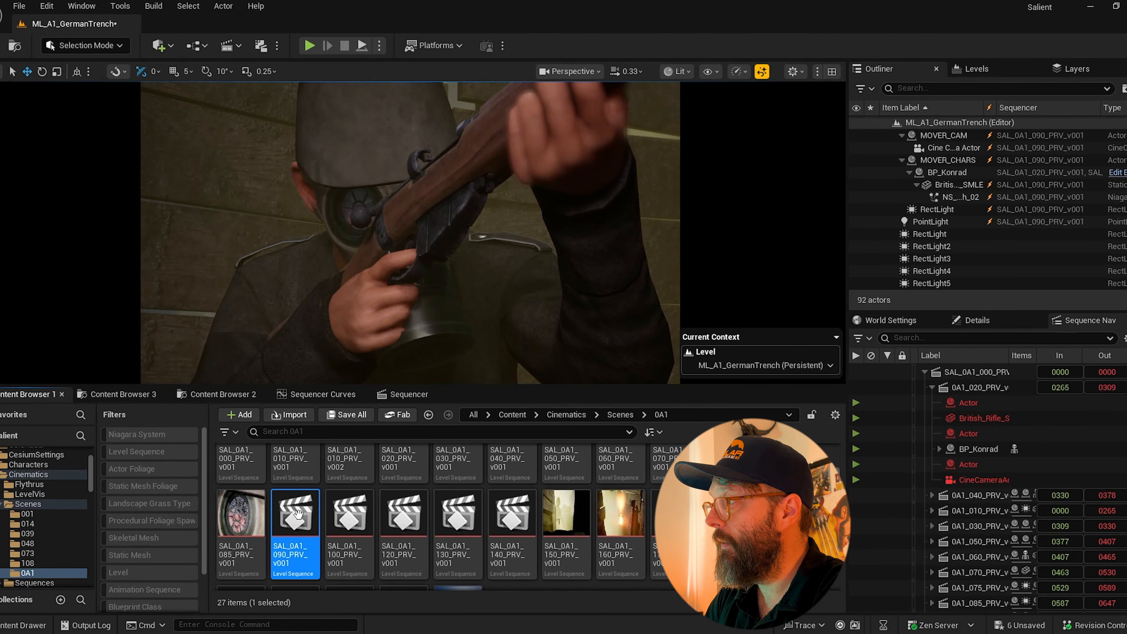
right_click(298, 515)
click(351, 266)
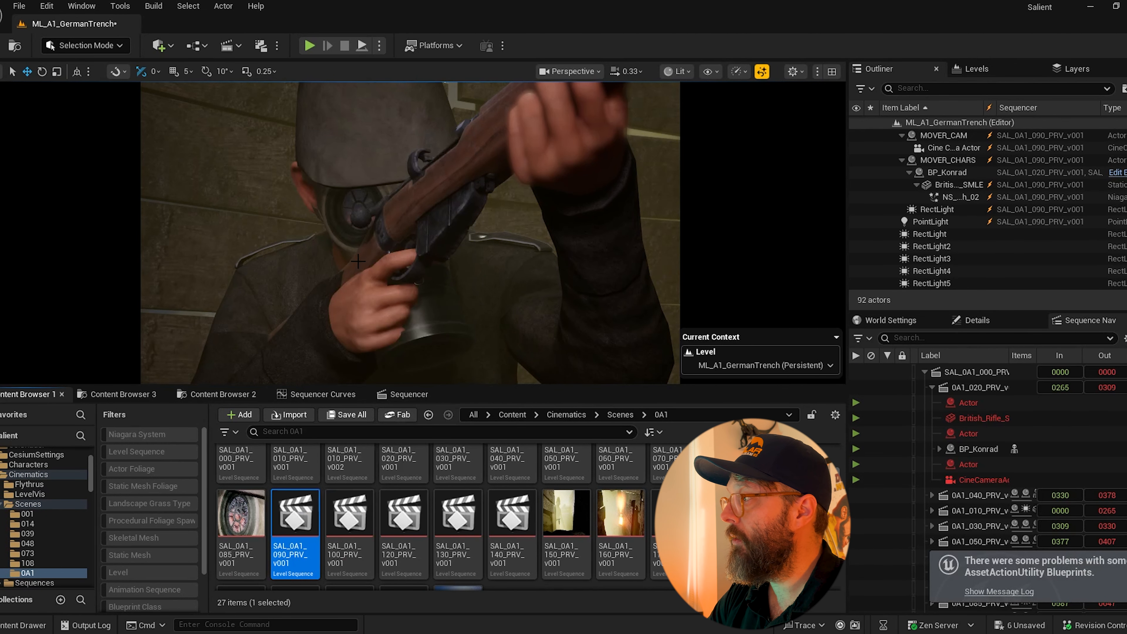
key(BackSpace)
text(1)
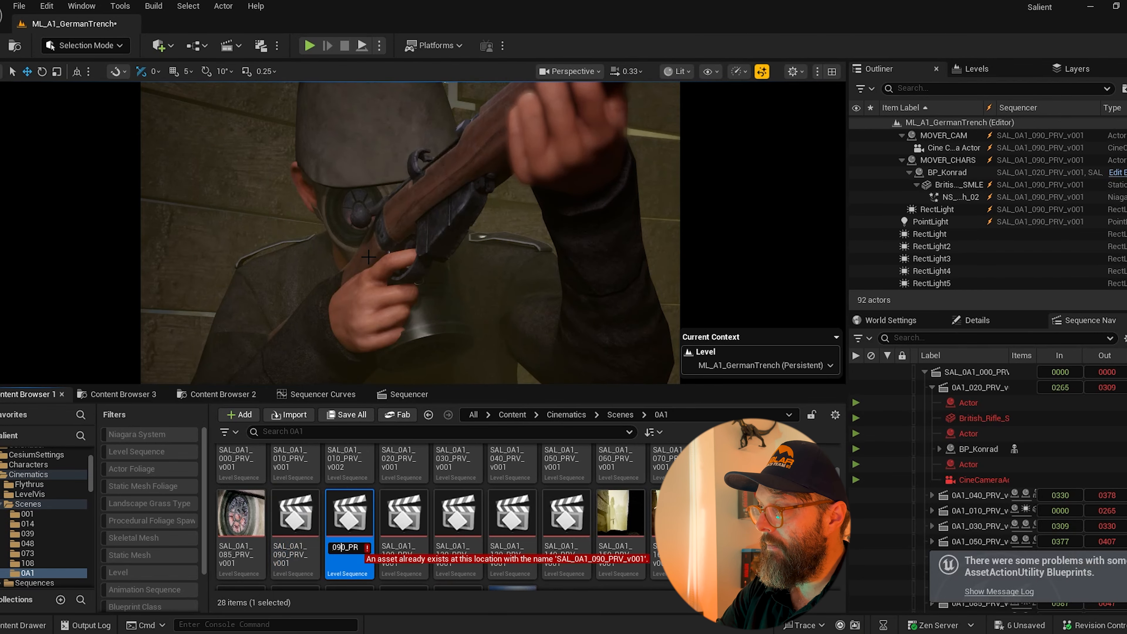
key(Delete)
key(Delete)
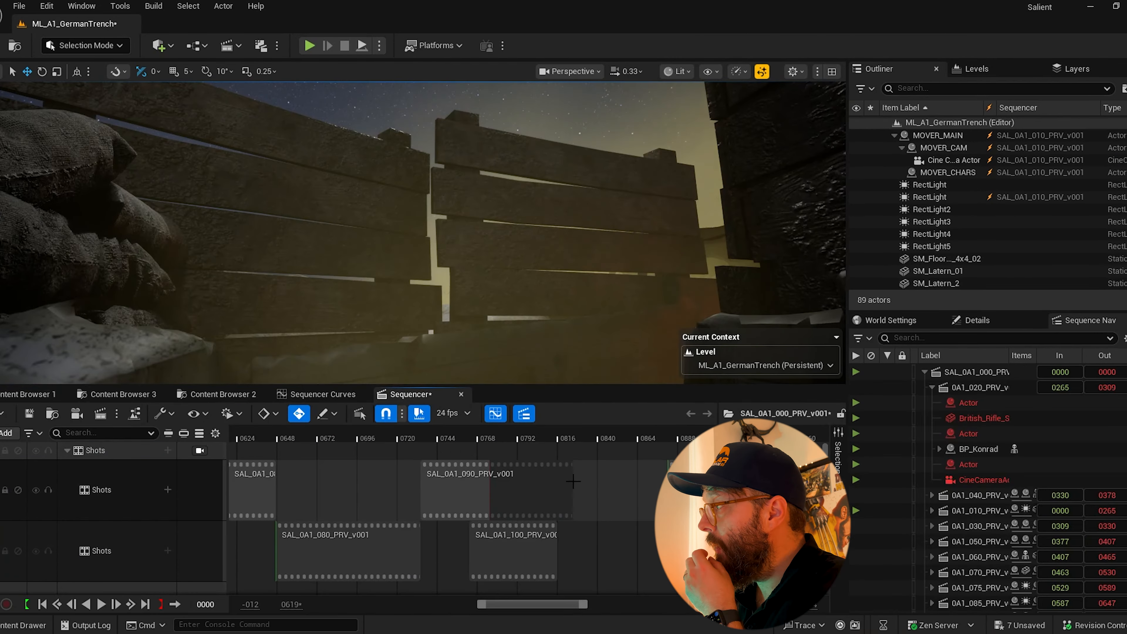
Step: Place SAL_0A1_110_PRV_v001 in the edit directly after shot 100, starting at about frame 815
click(443, 489)
drag(433, 434, 574, 437)
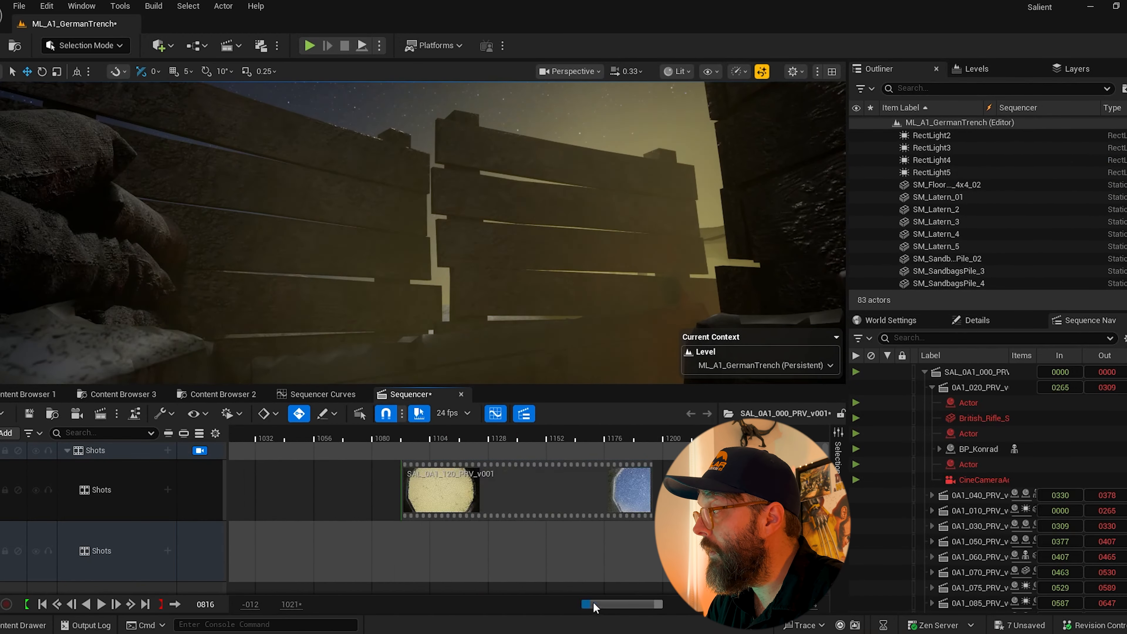
click(422, 442)
drag(422, 441, 414, 437)
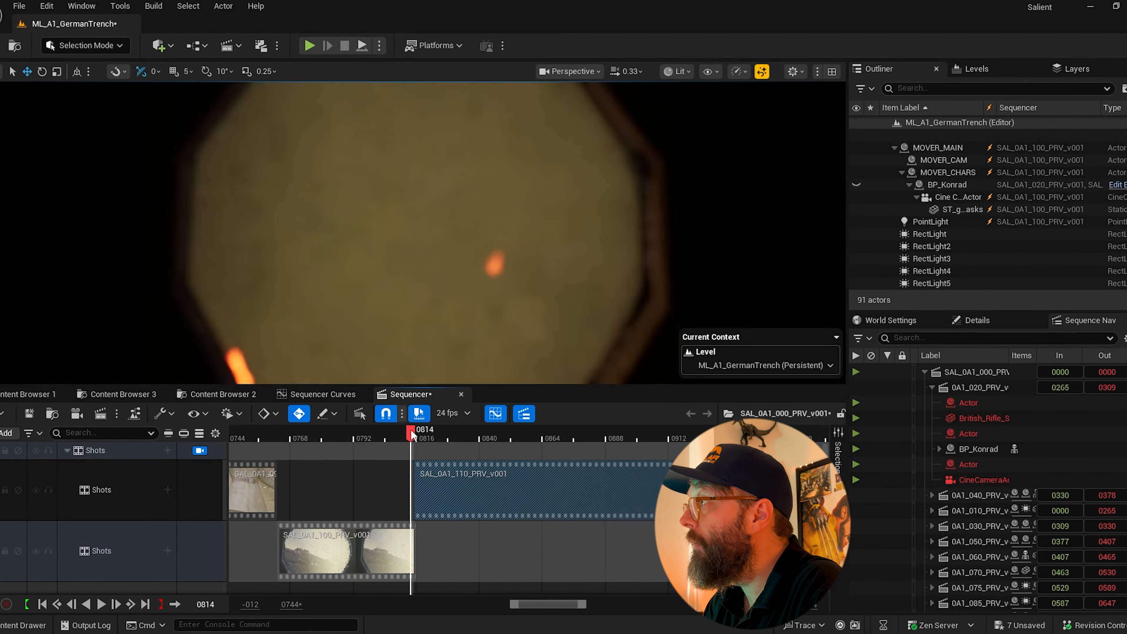
Step: Inspect the lights in shot 110's sequence by expanding its MISC folder and filtering the tracks for "light", clearing the filter when done
scroll(109, 524, down, 3)
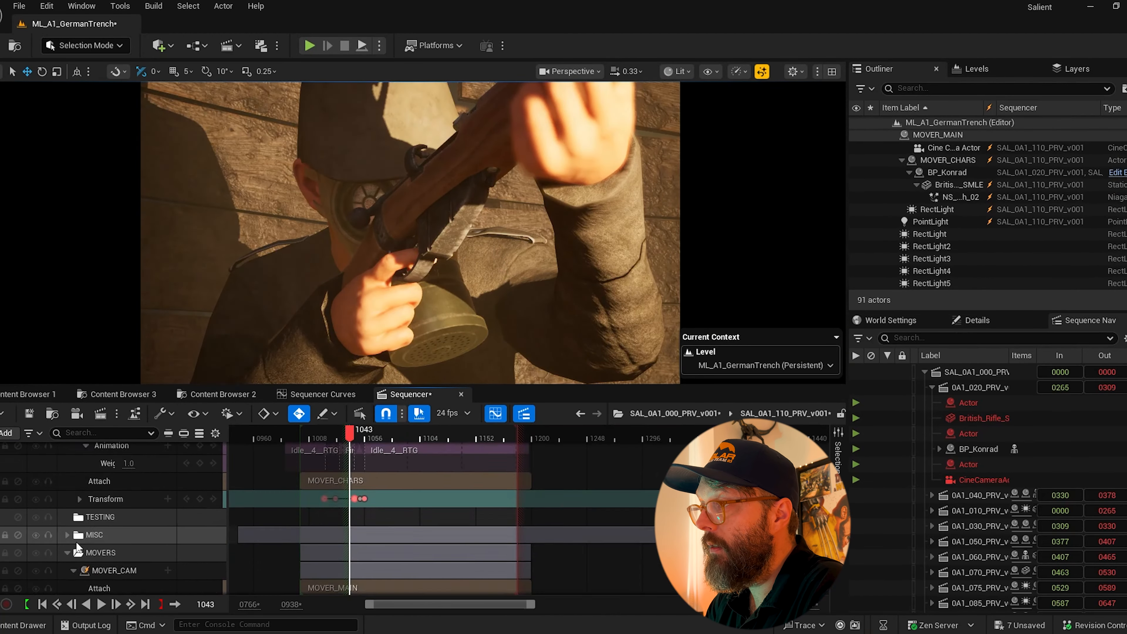
click(67, 534)
scroll(109, 524, down, 5)
scroll(110, 523, up, 5)
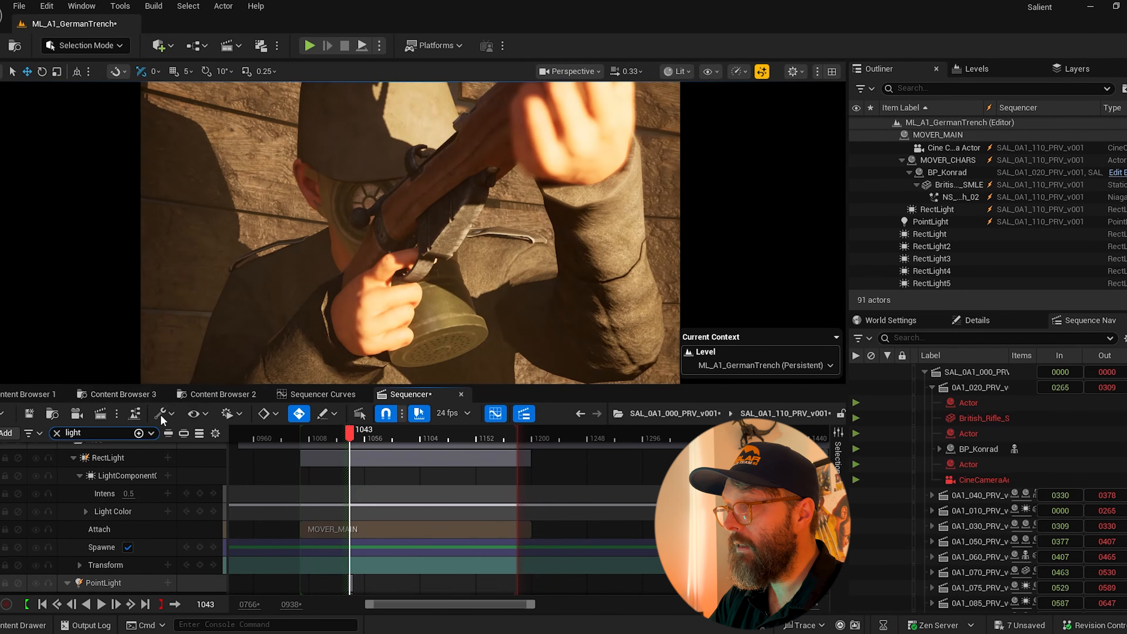
click(56, 434)
Step: Review shot 110 in the master sequence and trim its end to frame 875
drag(335, 435, 351, 435)
click(360, 473)
key(ctrl+z)
drag(427, 490, 373, 491)
Step: Set a fixed time scale of 0.5 on the shot 110 section
right_click(346, 477)
mouse_move(391, 72)
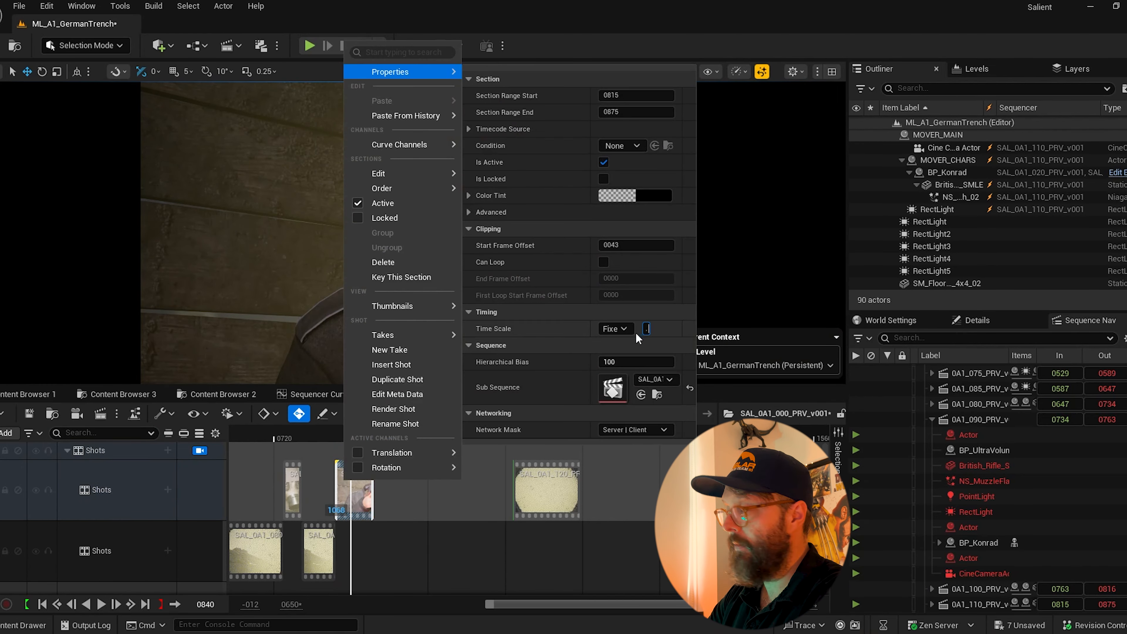
click(622, 329)
text(0.5)
key(Return)
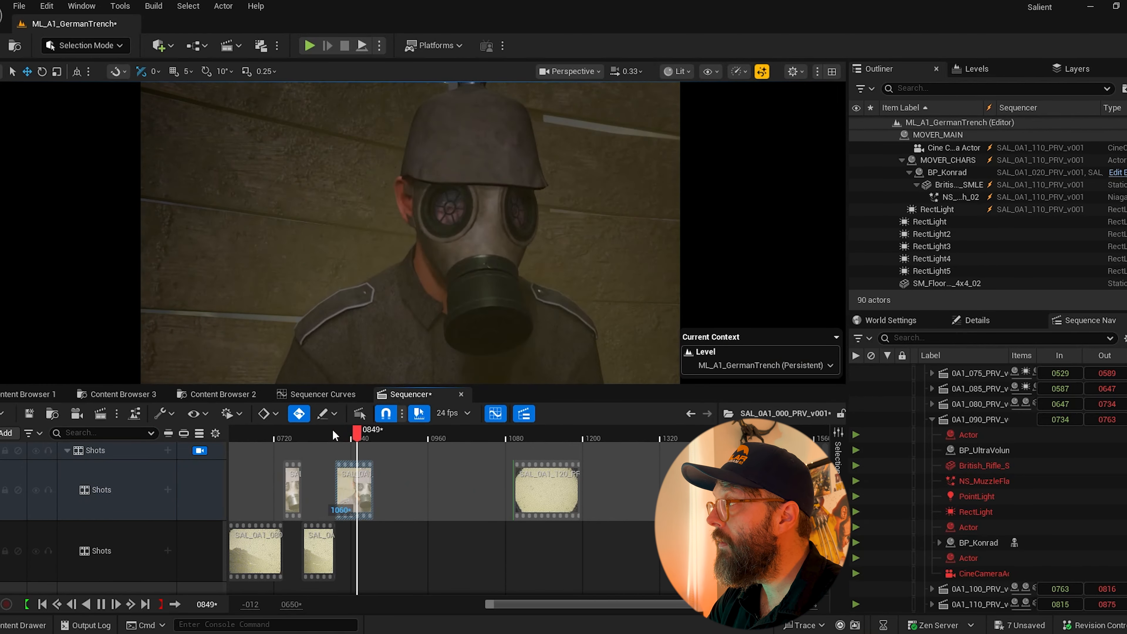
Step: Trim shot 110 to end at frame 850 and move shot 120 up to the end of shot 110
drag(336, 434, 357, 435)
drag(361, 481, 354, 482)
drag(546, 490, 391, 490)
Step: Open shot 120's sequence and shift BP_Konrad's Idle_4_RTG animation section about 3 frames later
double_click(431, 493)
right_drag(337, 541, 290, 426)
right_drag(312, 573, 428, 504)
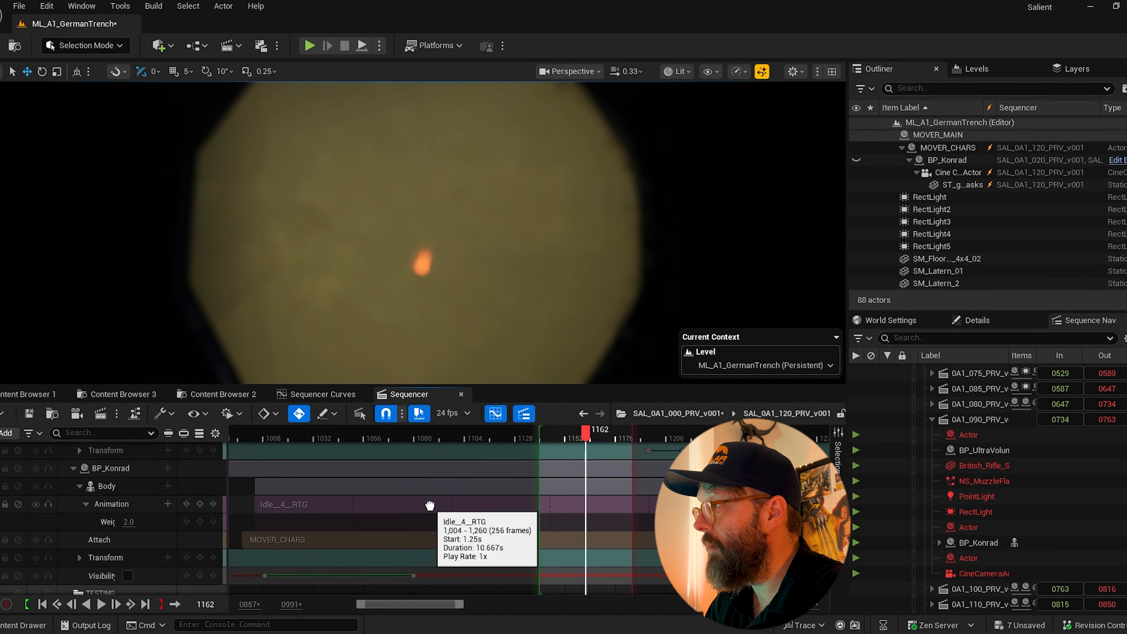
drag(428, 504, 436, 504)
Step: Open the section properties of BP_Konrad's Idle_4_RTG animation in shot 120
right_click(559, 506)
mouse_move(622, 143)
click(1034, 366)
scroll(1041, 302, down, 5)
click(636, 142)
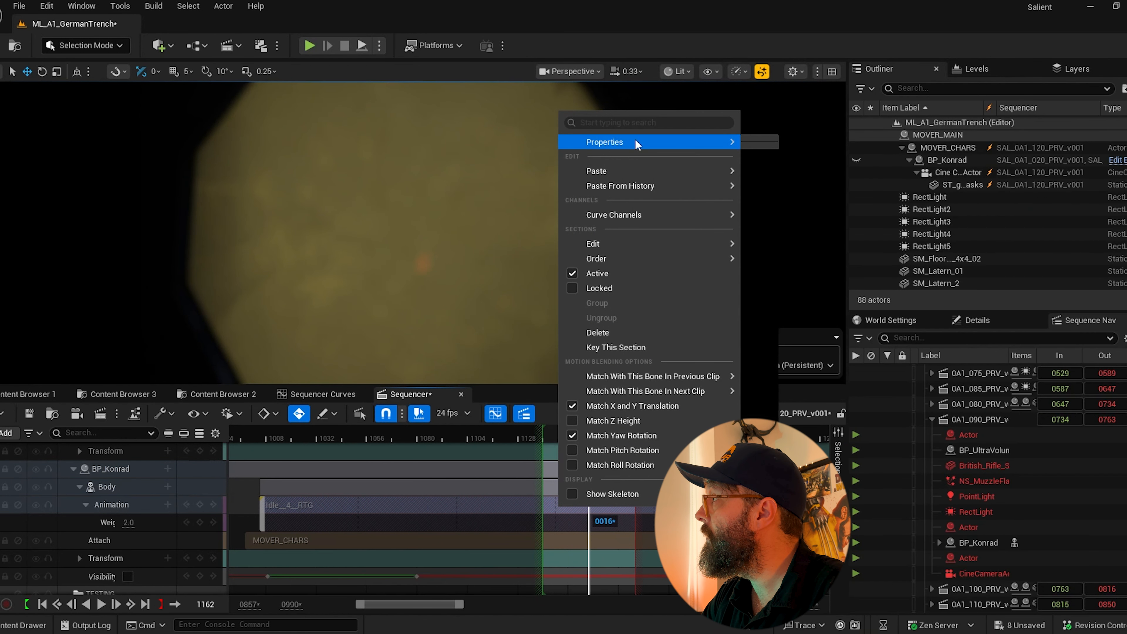
click(1032, 366)
Step: Add SAL_0A1_130_PRV_v001 after shot 120 from about frame 886 and move the master playhead to frame 827 in shot 110
drag(281, 143, 449, 398)
click(392, 399)
drag(361, 433, 388, 433)
drag(388, 433, 389, 433)
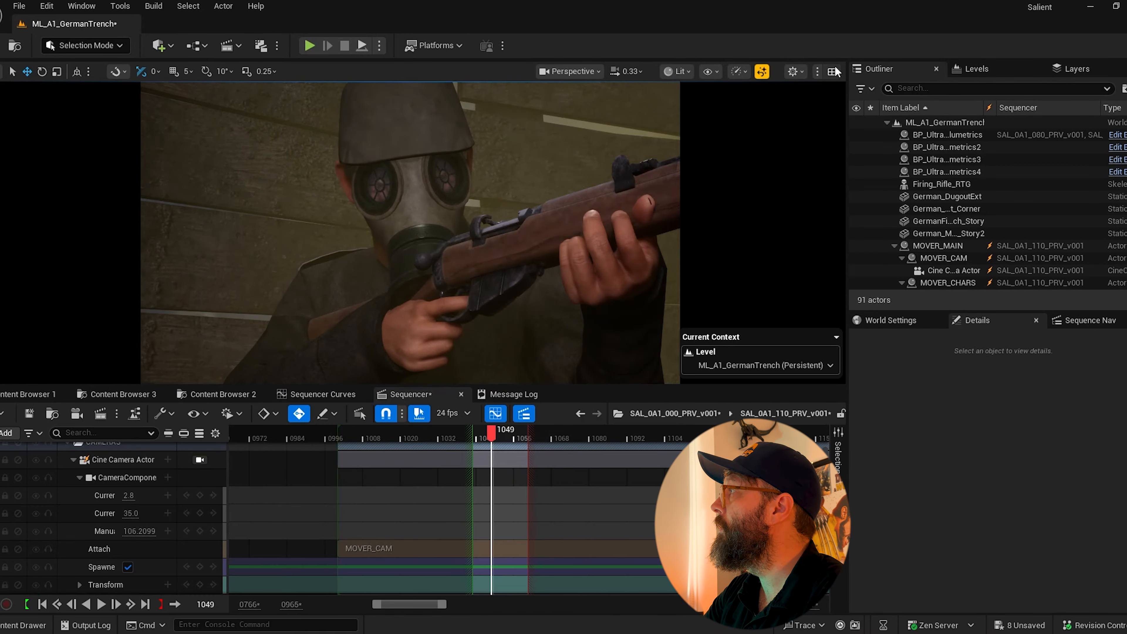
Step: Switch to the two-viewport layout and view shot 110 at frame 1049 through its Camera Cuts track
click(834, 72)
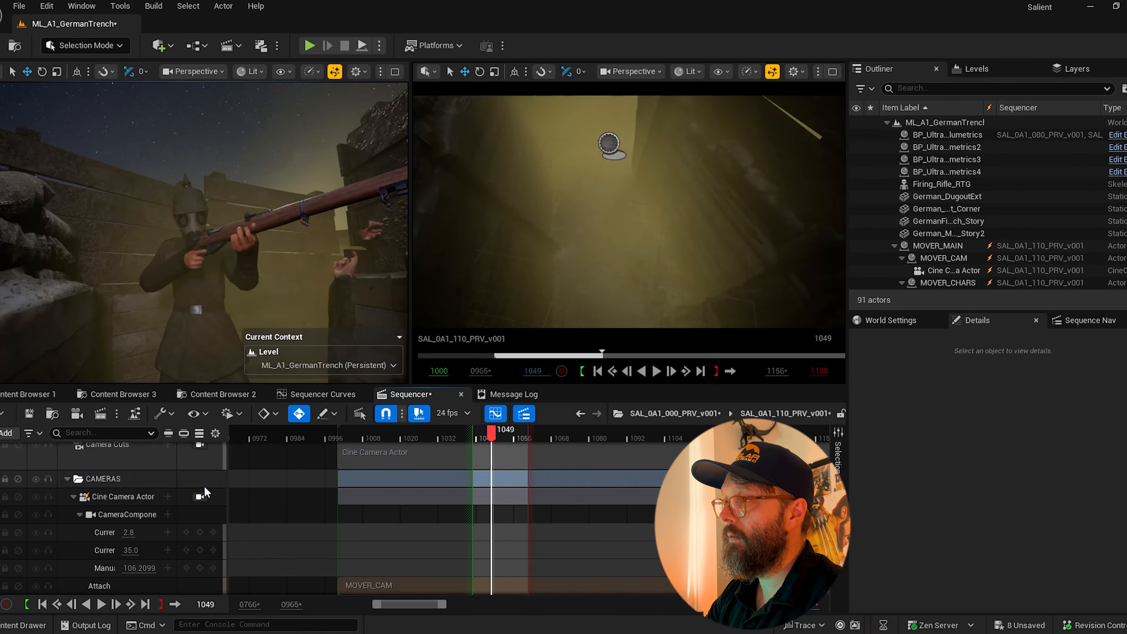
scroll(138, 498, up, 2)
scroll(138, 499, up, 1)
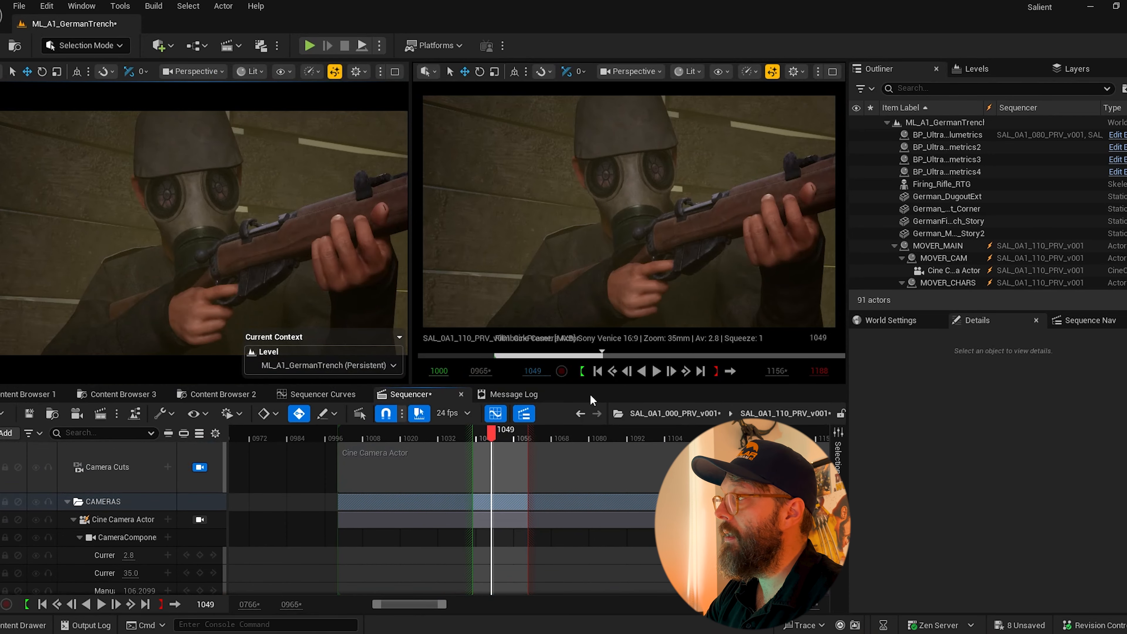
Step: Reopen shot 110 from the master sequence, turn off the Camera Cuts view and lock one viewport to its Cine Camera Actor
click(683, 414)
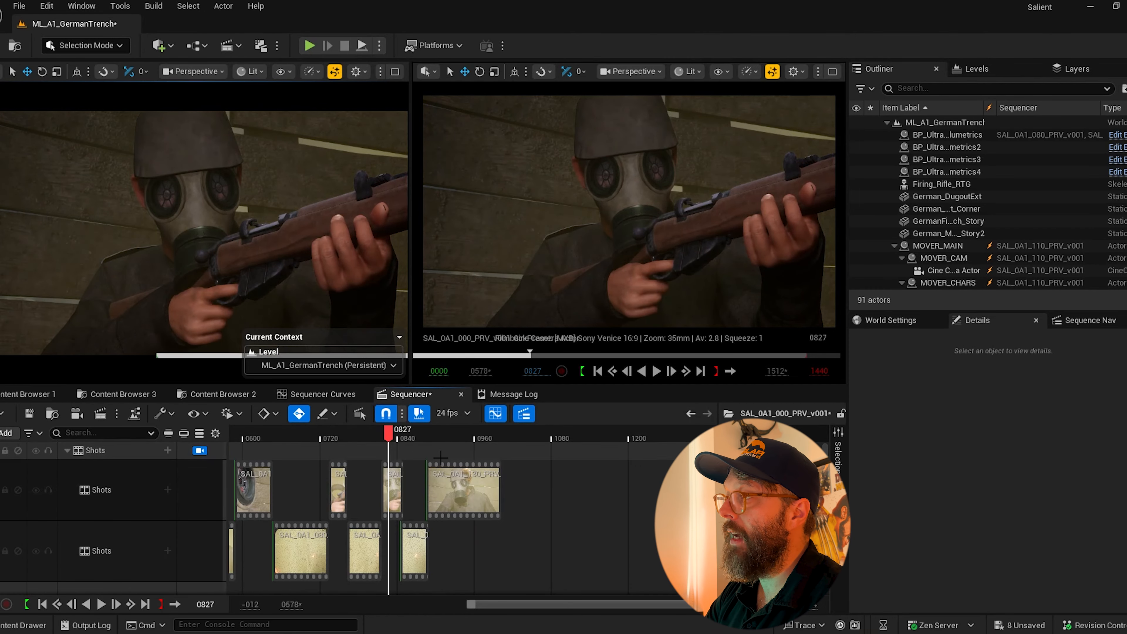
double_click(389, 476)
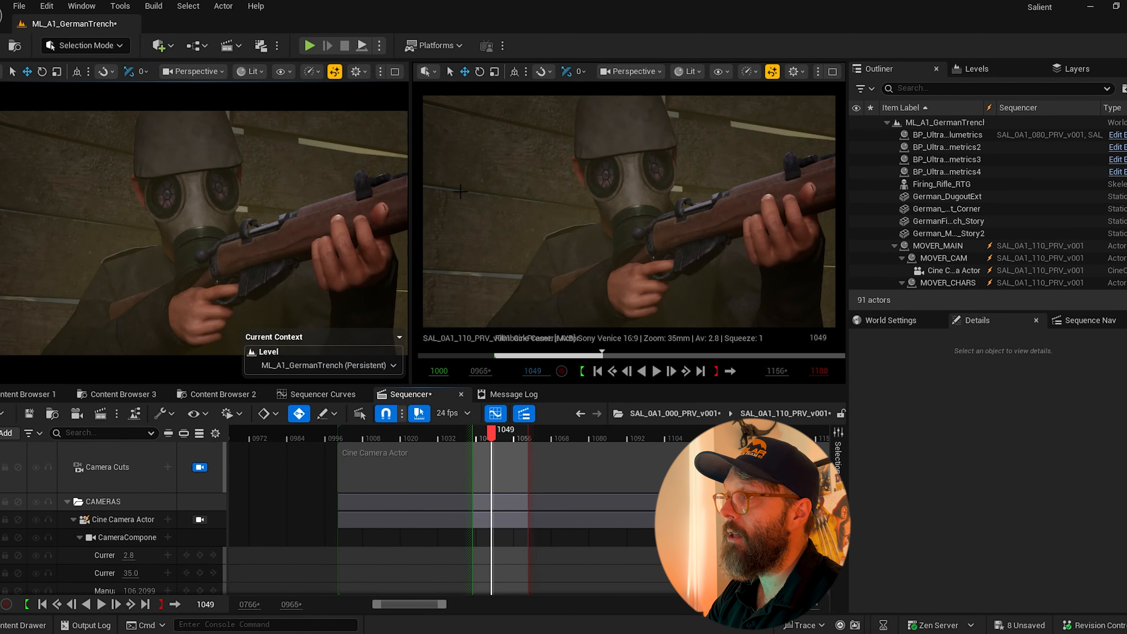
click(205, 469)
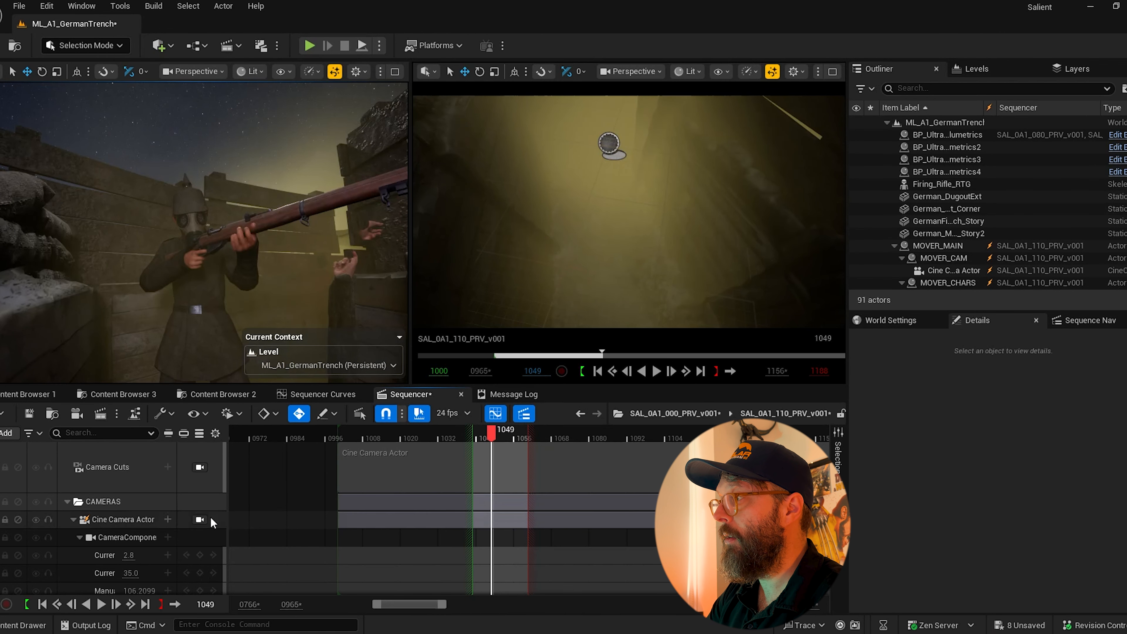
click(200, 519)
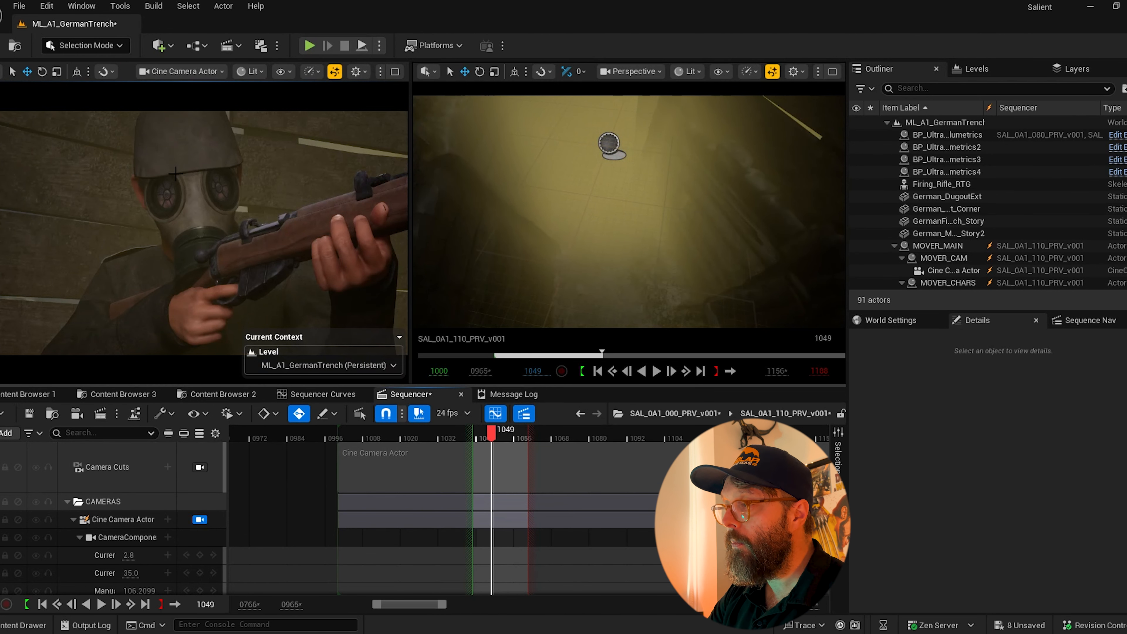
Step: Select BP_Konrad in the free perspective viewport and move it to about X 30.5, Y 371.9, checking the framing at frame 1049
right_drag(520, 210, 652, 178)
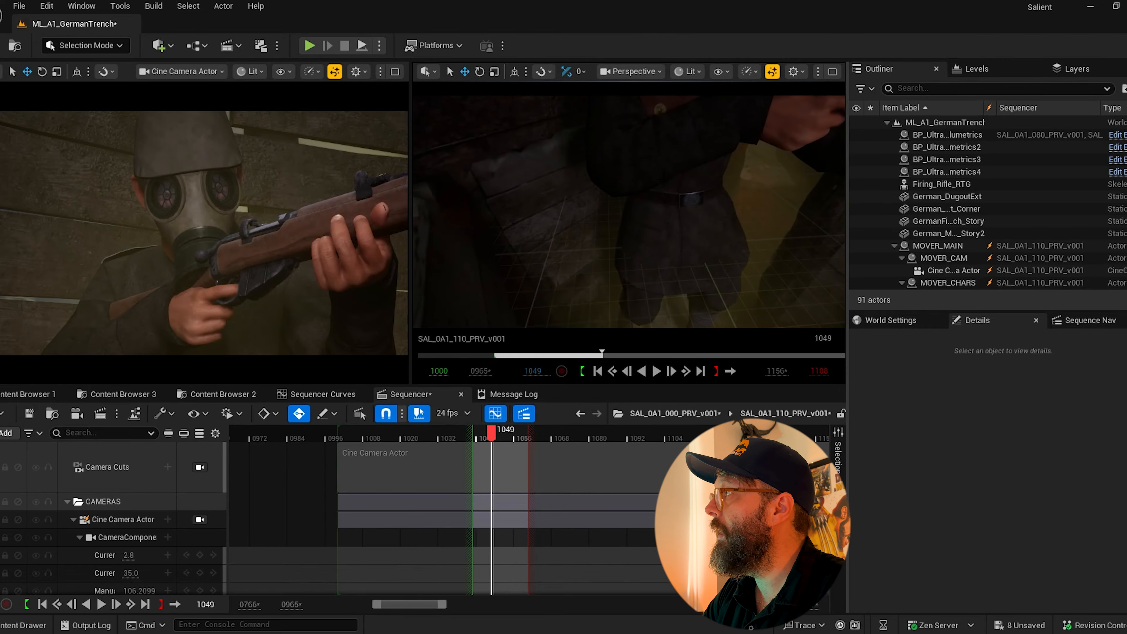
click(655, 172)
right_drag(715, 268, 755, 320)
drag(582, 192, 547, 209)
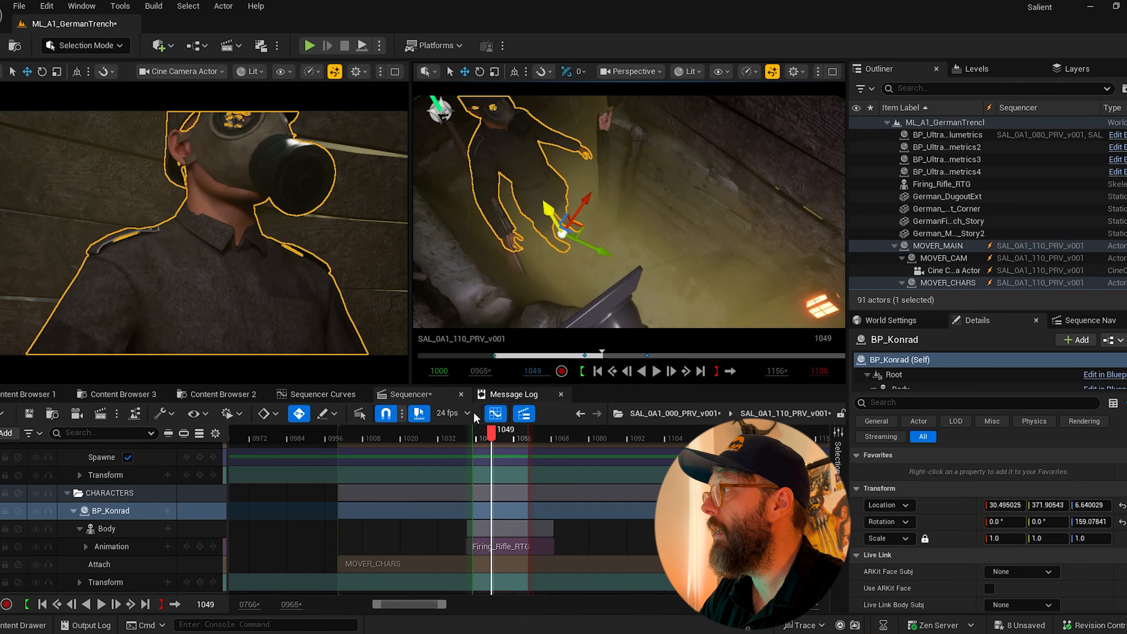
click(496, 438)
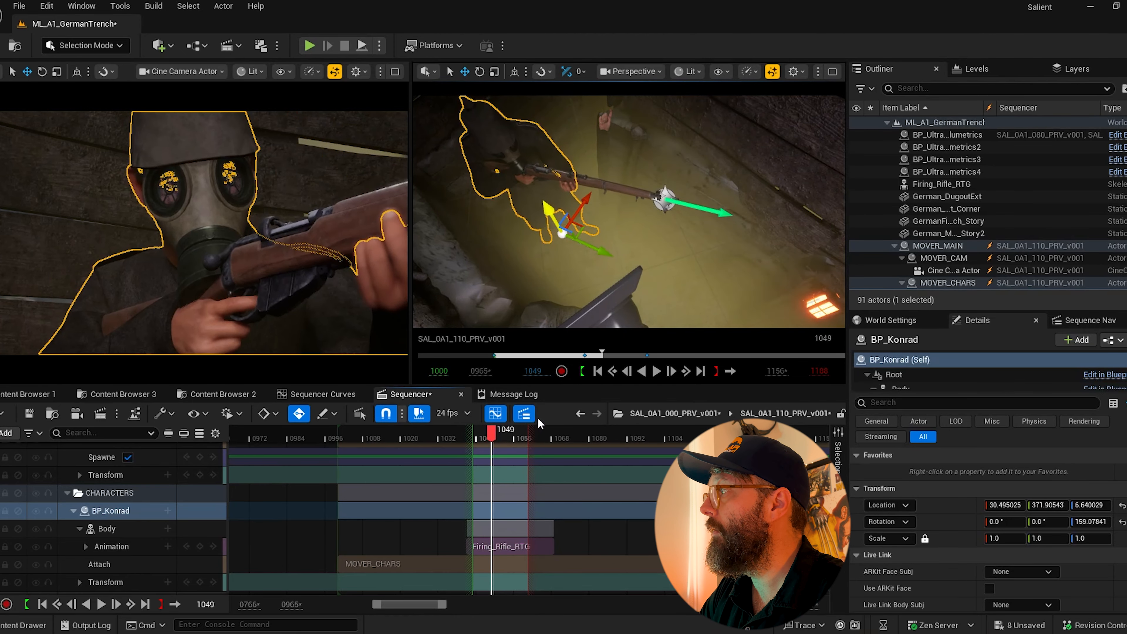
Step: Return to the master sequence, view it through the shot cameras and trim shot 130 to end at about frame 972
click(694, 414)
drag(393, 438, 486, 435)
scroll(146, 471, up, 2)
click(200, 451)
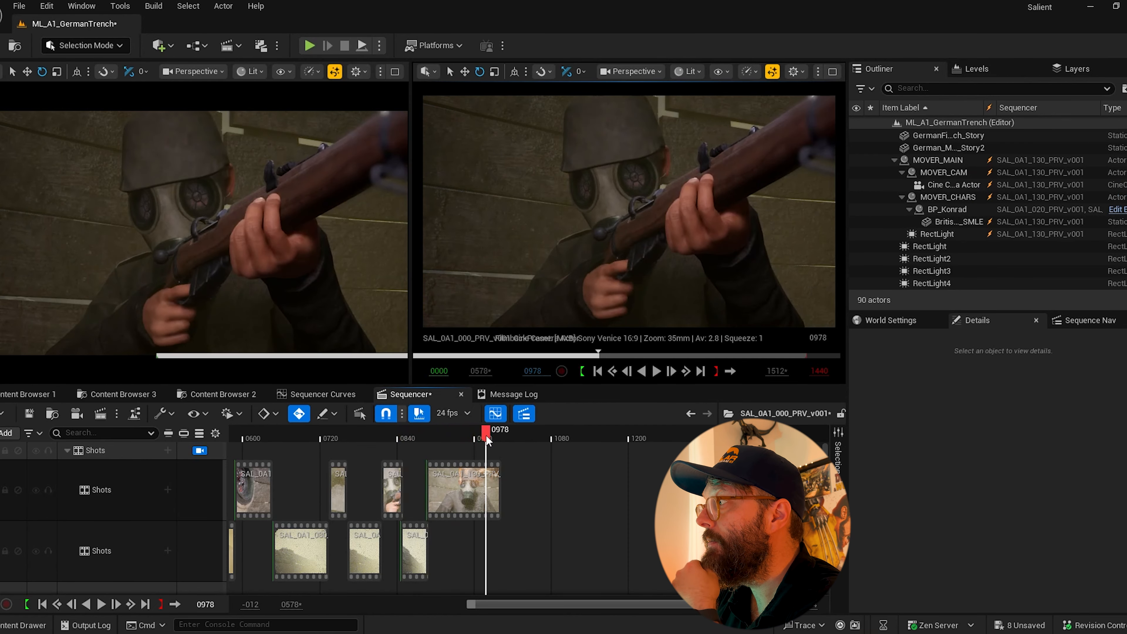
drag(500, 487, 482, 487)
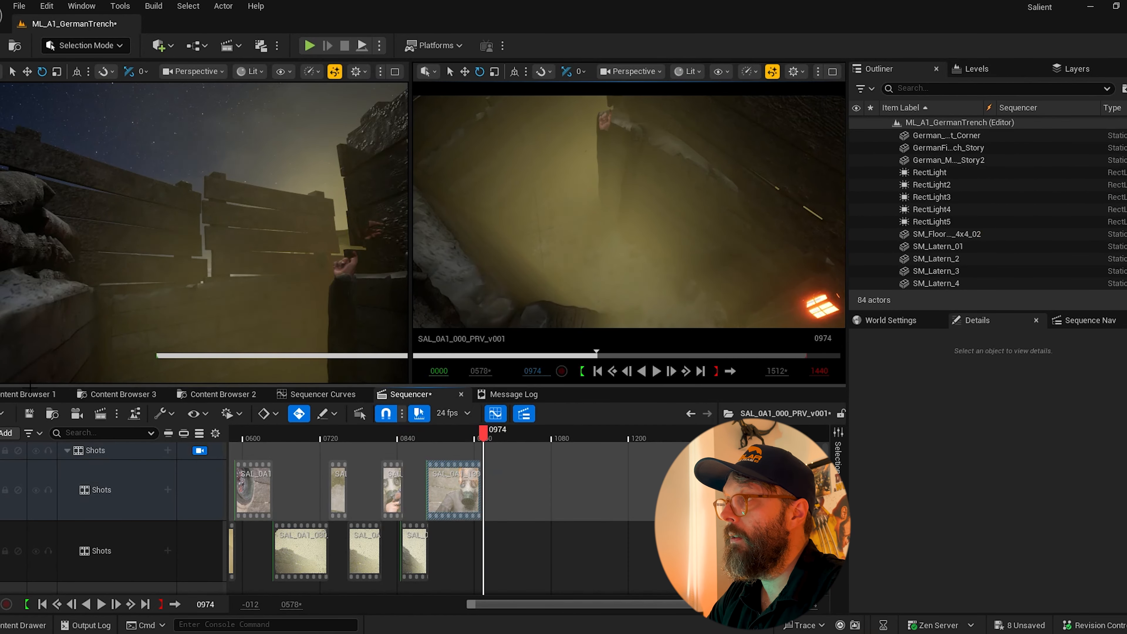
Step: Add SAL_0A1_140_PRV_v001 from the 0A1 folder to the lower shot track, from about frame 972 after shot 130
key(ctrl+b)
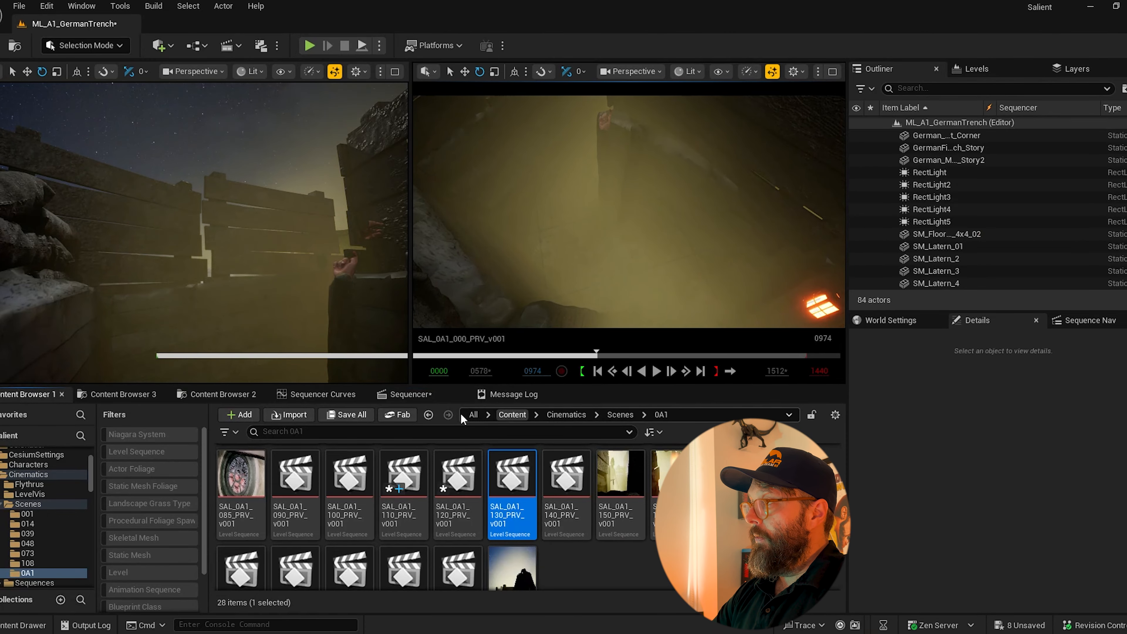
click(425, 396)
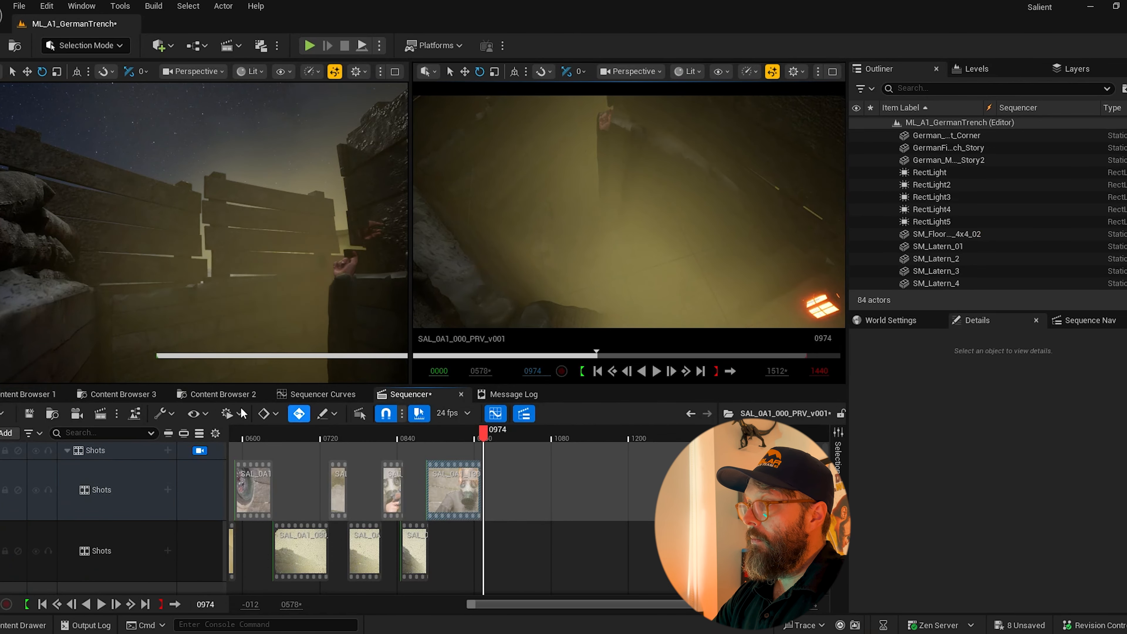
click(62, 395)
drag(564, 488, 481, 542)
Step: Examine the cut between shots 130 and 140 frame by frame, around frames 969 to 979
mouse_move(484, 432)
mouse_down()
mouse_move(523, 434)
mouse_move(501, 434)
mouse_up()
drag(713, 605, 568, 605)
drag(539, 604, 592, 605)
click(566, 435)
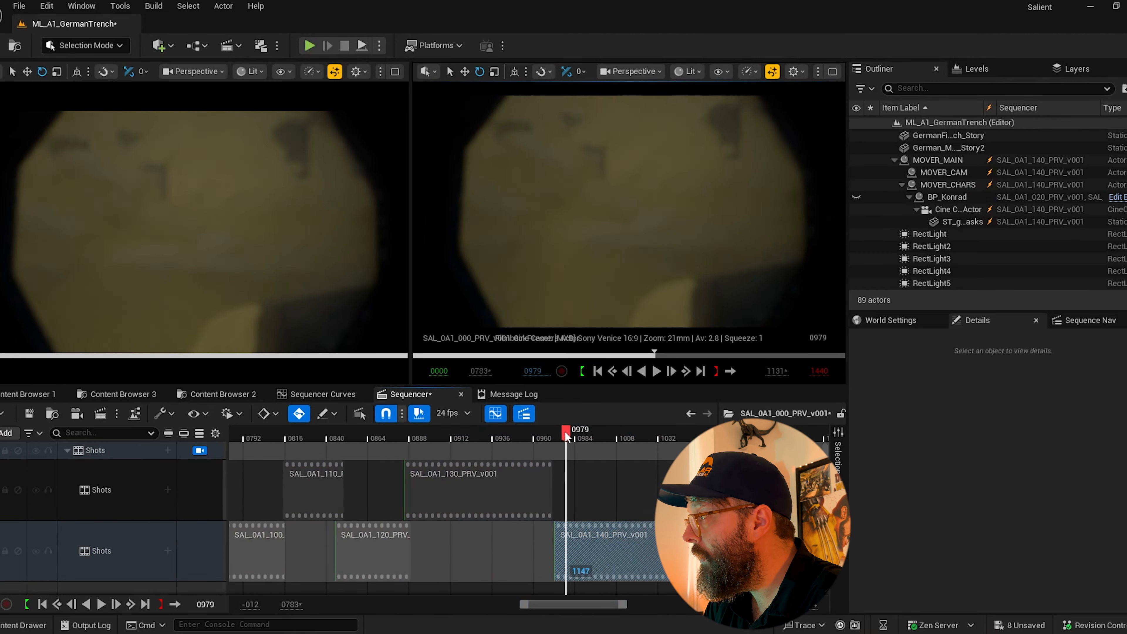
drag(566, 436, 545, 430)
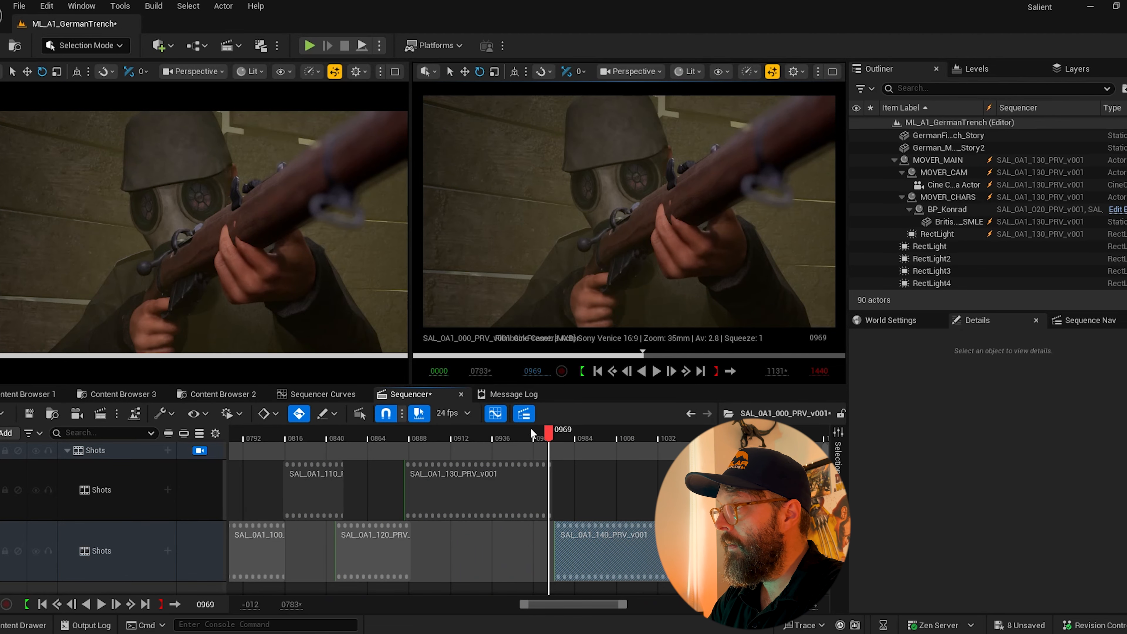
key(Right)
key(Left)
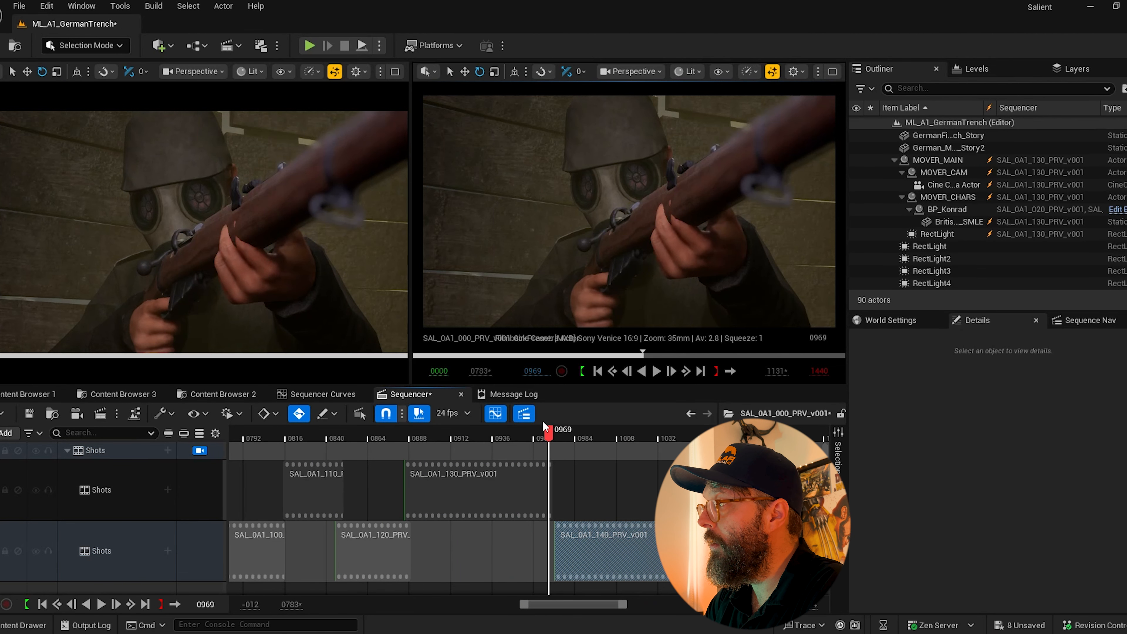
key(Right)
key(Right)
key(Right)
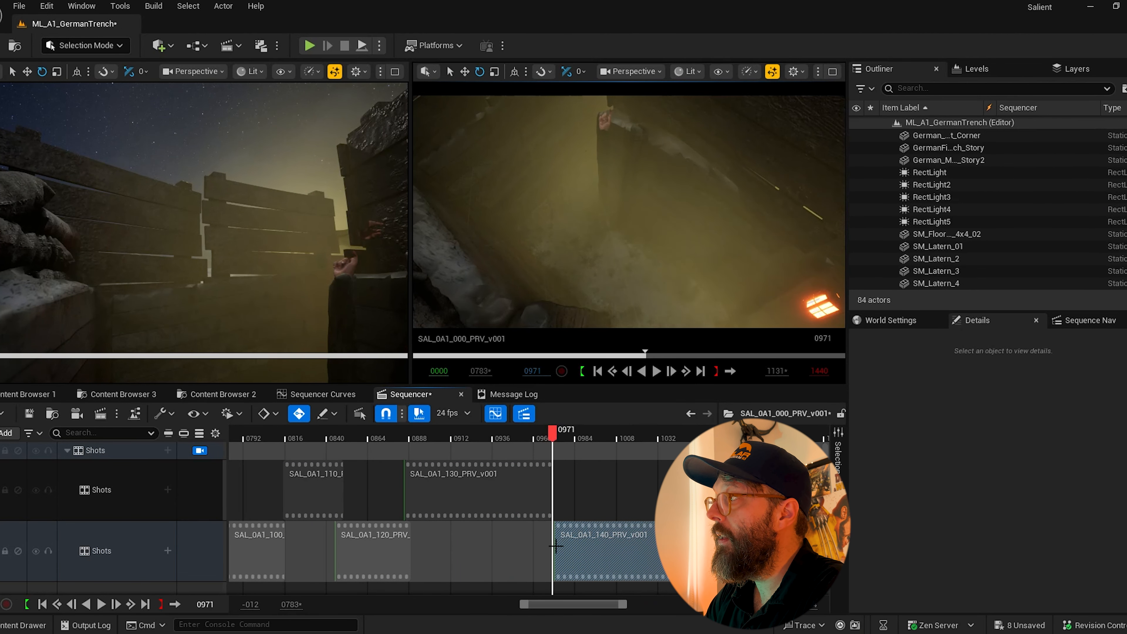
Step: Close the gap after shot 130 by moving shot 140 to start at frame 971
drag(517, 602, 567, 596)
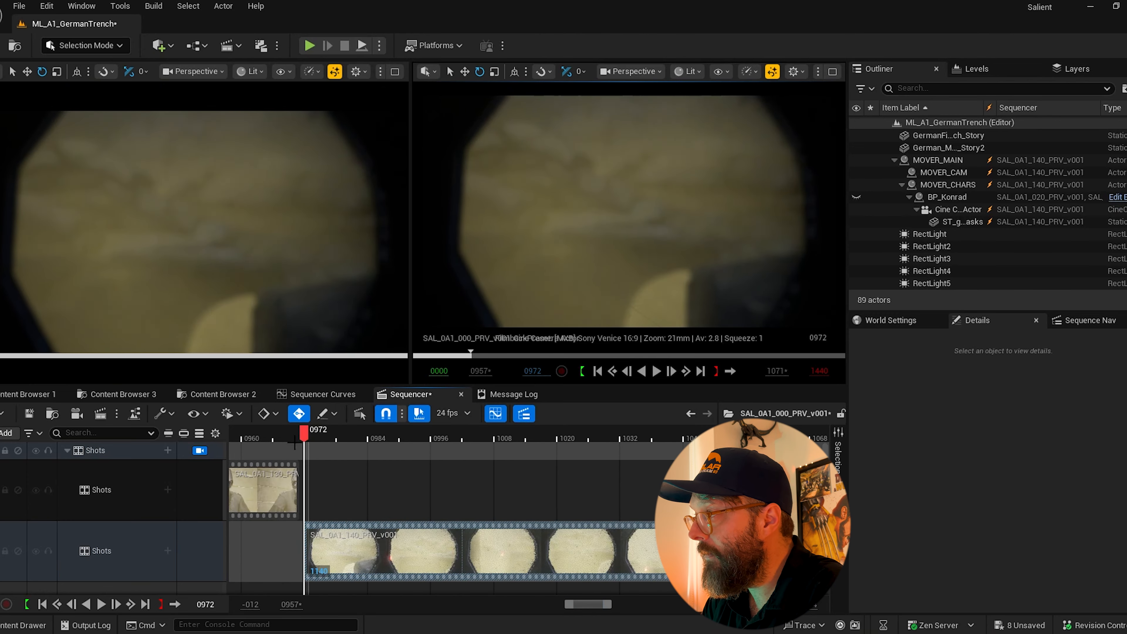
mouse_move(294, 442)
mouse_down()
mouse_move(353, 437)
mouse_move(292, 437)
mouse_move(301, 433)
mouse_up()
drag(347, 549, 342, 548)
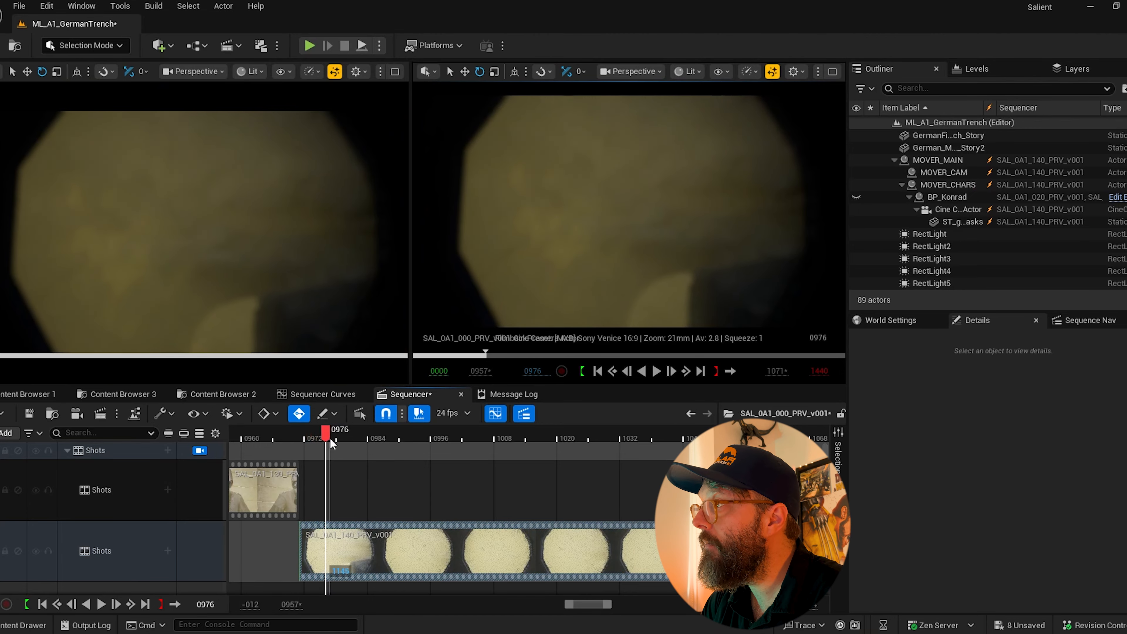
Step: Play the edit from shot 130 into shot 140 and trim shot 140 to end at frame 1047
drag(613, 605, 648, 610)
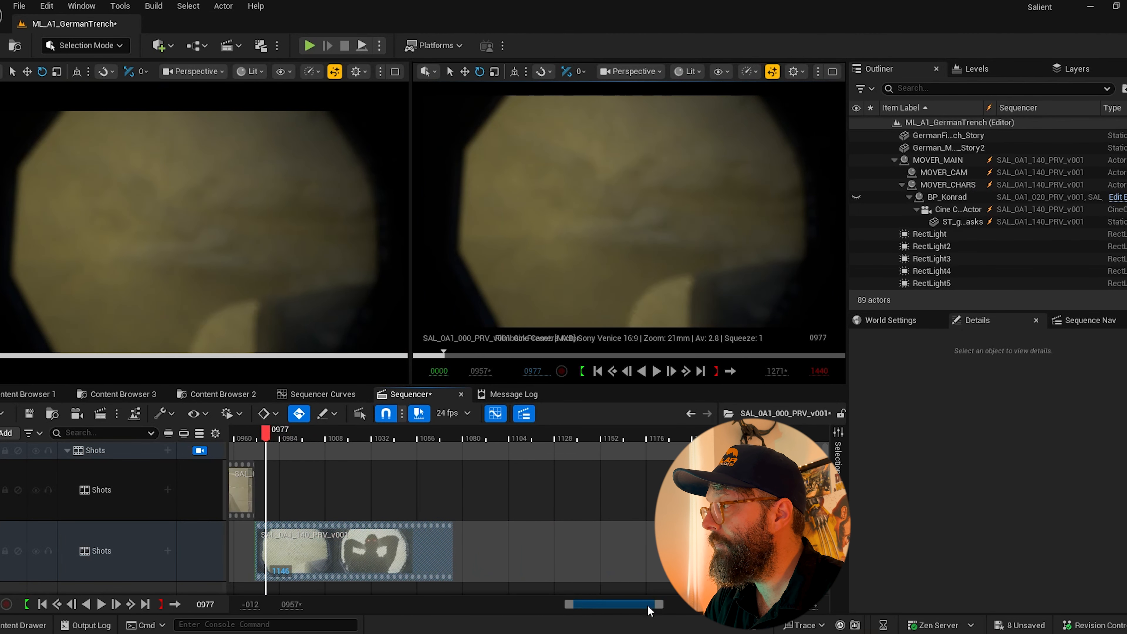
drag(571, 605, 479, 605)
drag(562, 435, 516, 435)
key(space)
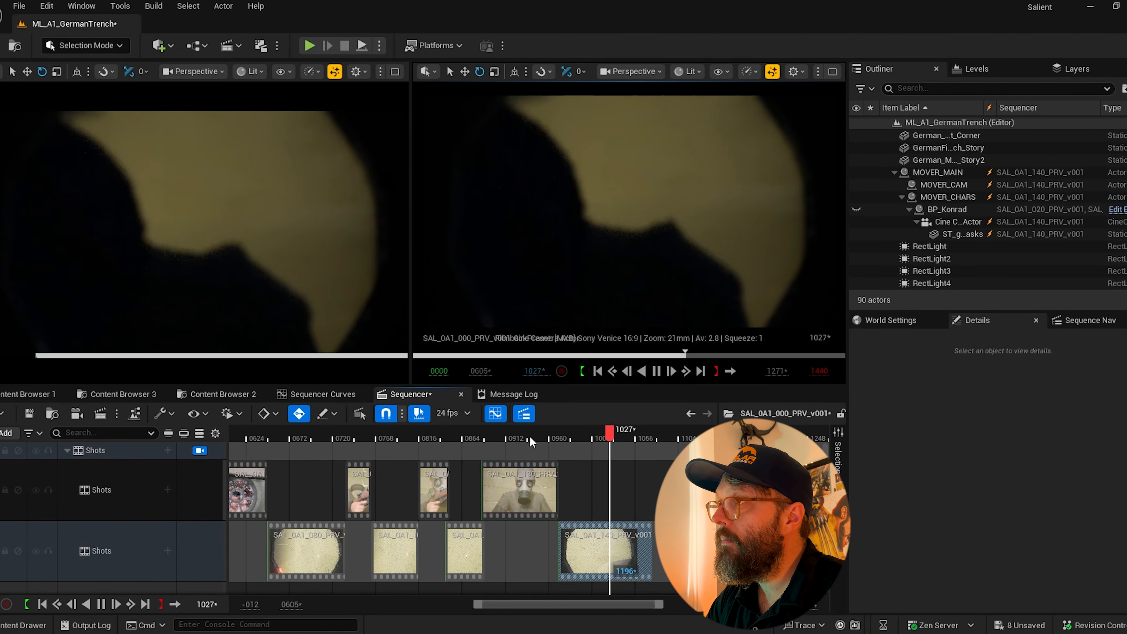
key(space)
click(615, 439)
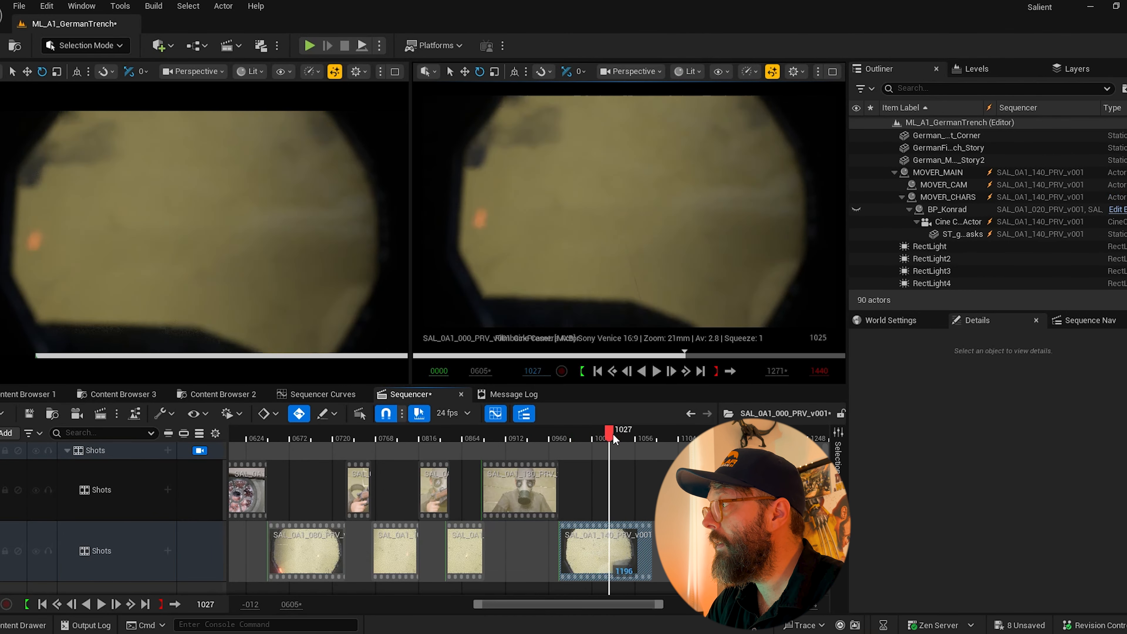
drag(615, 439, 627, 439)
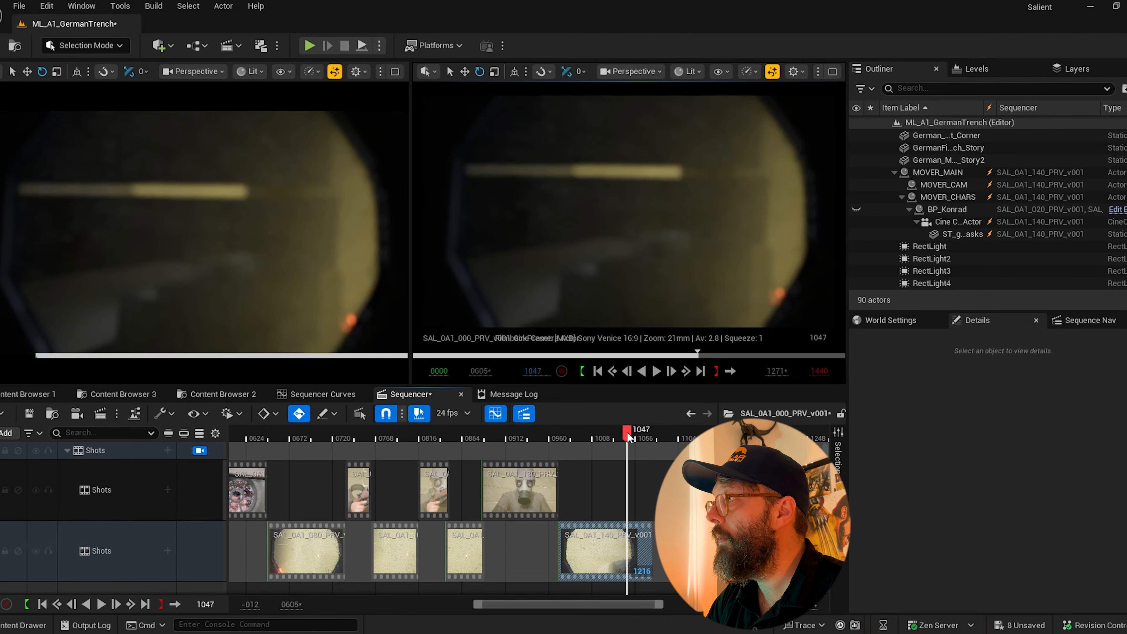
click(650, 540)
drag(650, 541, 626, 541)
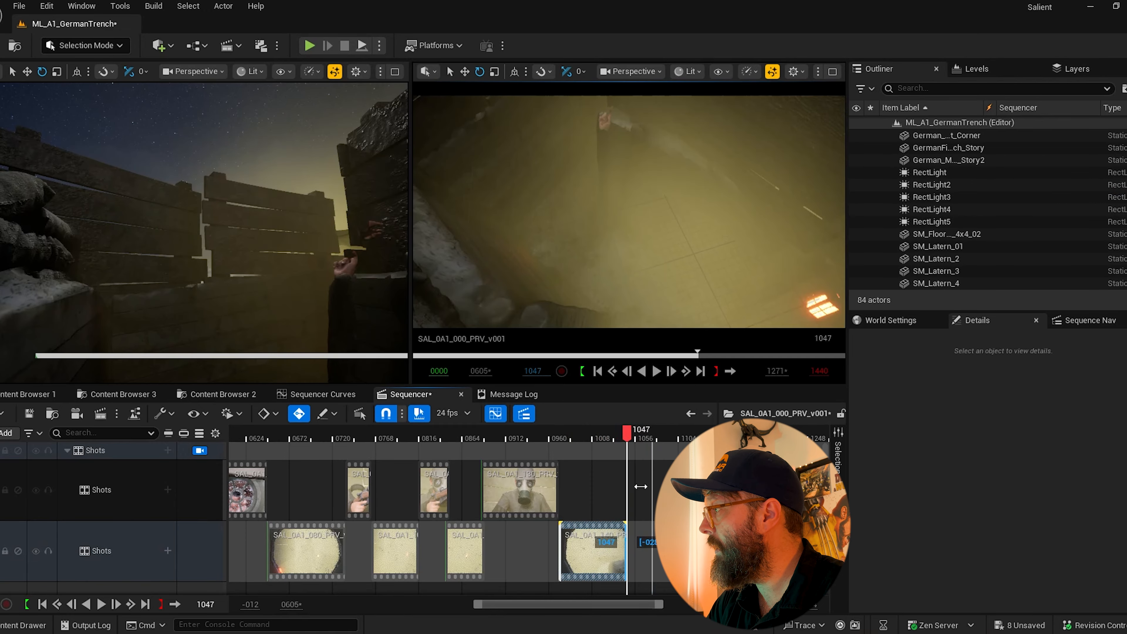
Step: Add SAL_0A1_150_PRV_v001 from the 0A1 folder to the upper shot track, starting at frame 1047 against the end of shot 140
click(611, 438)
drag(612, 439, 629, 440)
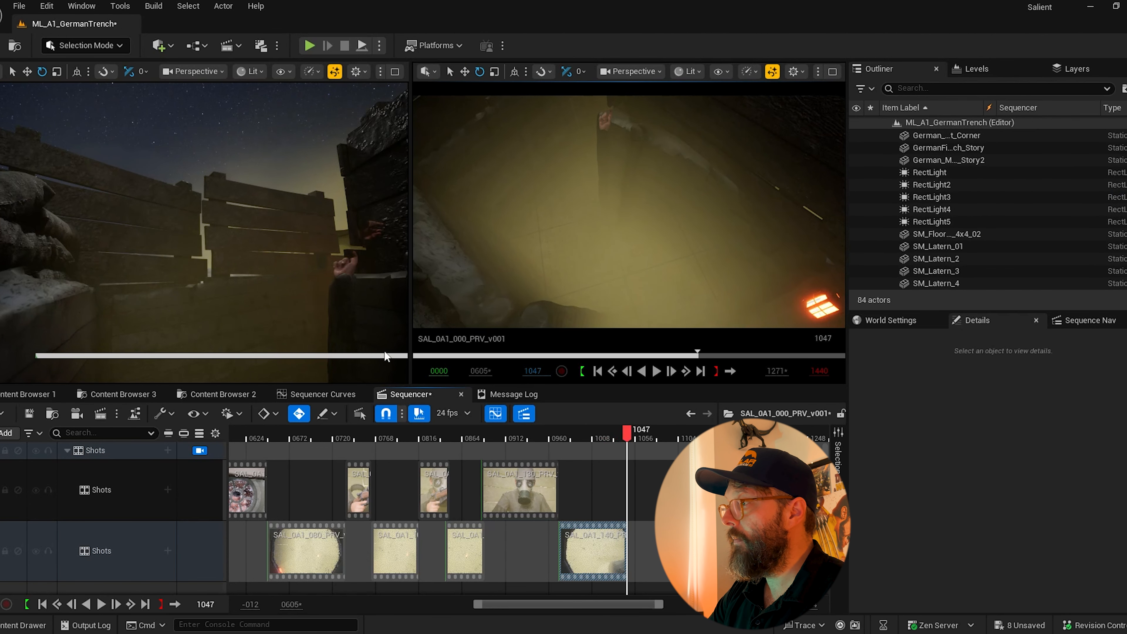
click(38, 395)
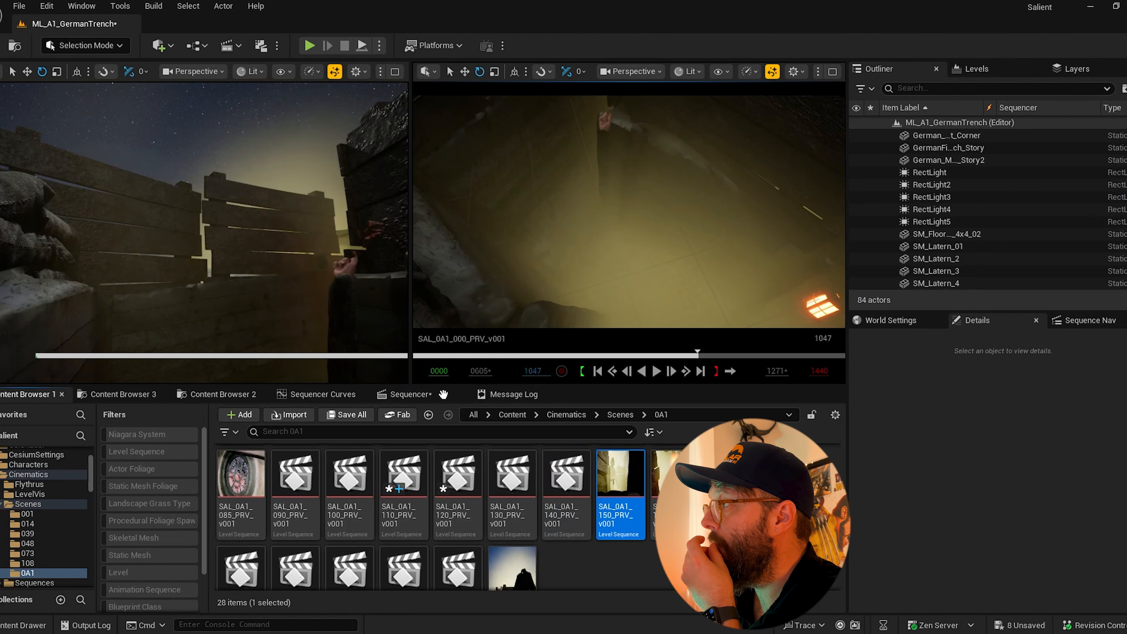
drag(443, 394, 643, 489)
drag(478, 605, 570, 605)
drag(455, 491, 444, 493)
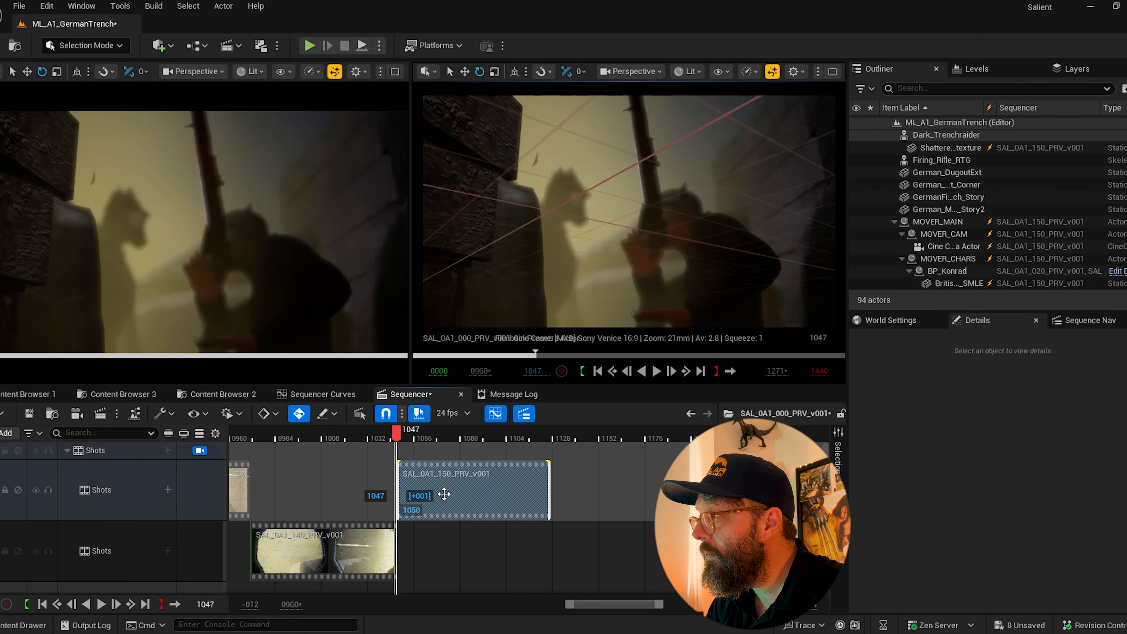
Step: Scrub shot 150 to its end and add SAL_0A1_160_PRV_v001 to the lower shot track, starting at about frame 1126
drag(393, 431, 549, 450)
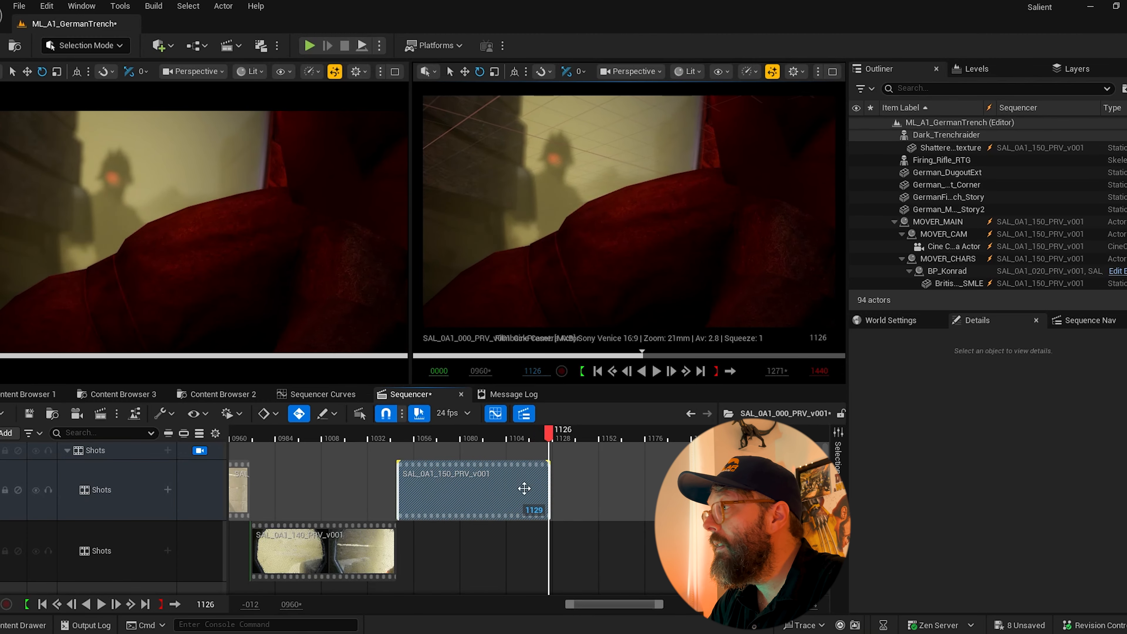
key(ctrl+b)
drag(666, 477, 550, 542)
drag(549, 433, 695, 437)
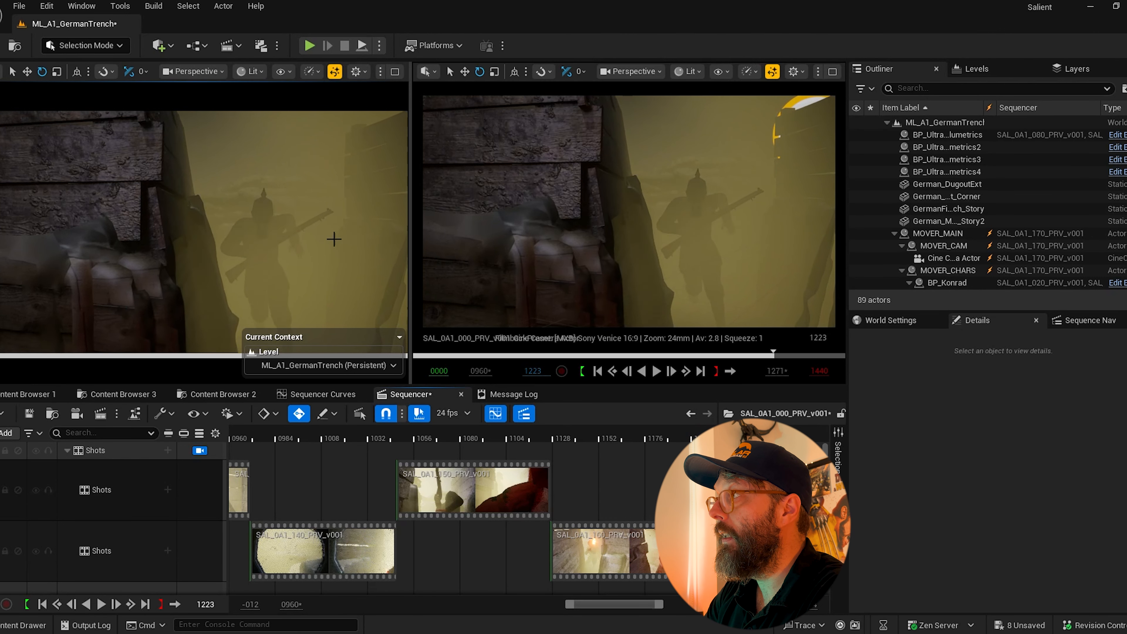
Step: Find the cut point in shot 170 and trim its end to about frame 1319
mouse_move(736, 431)
mouse_down()
mouse_move(695, 431)
mouse_move(767, 430)
mouse_move(721, 430)
mouse_up()
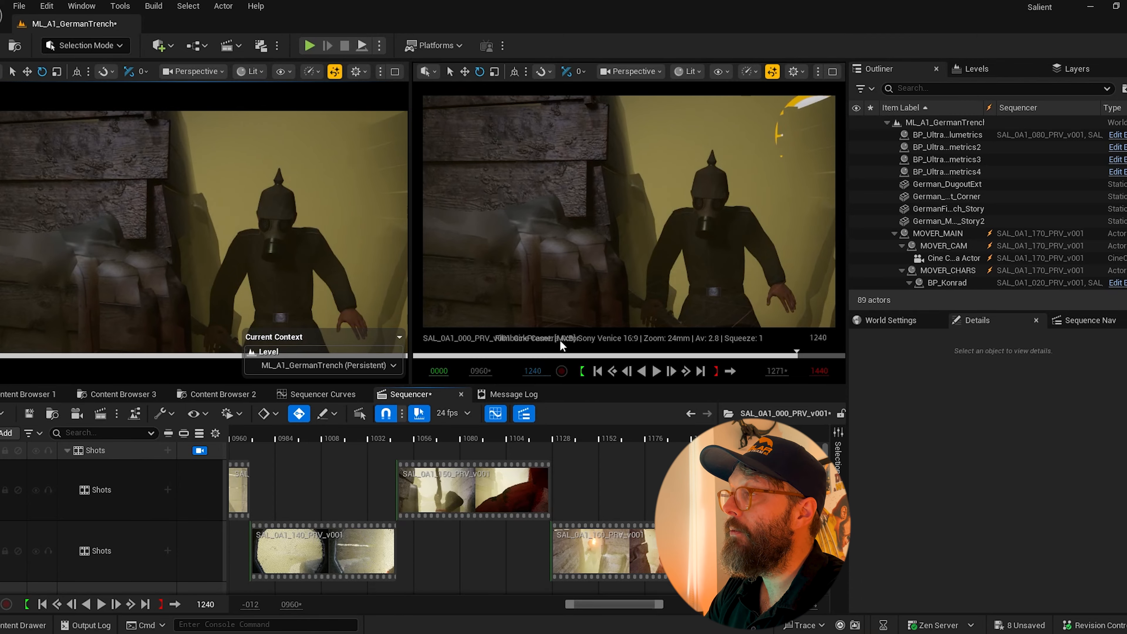
drag(660, 607, 717, 607)
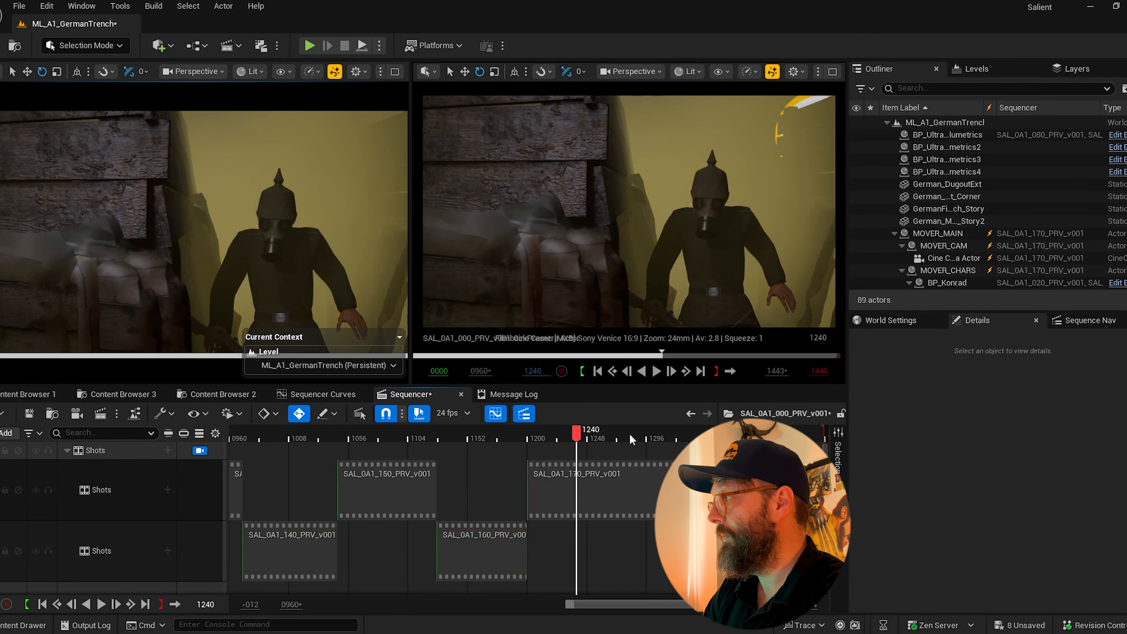
drag(595, 442, 675, 444)
click(750, 484)
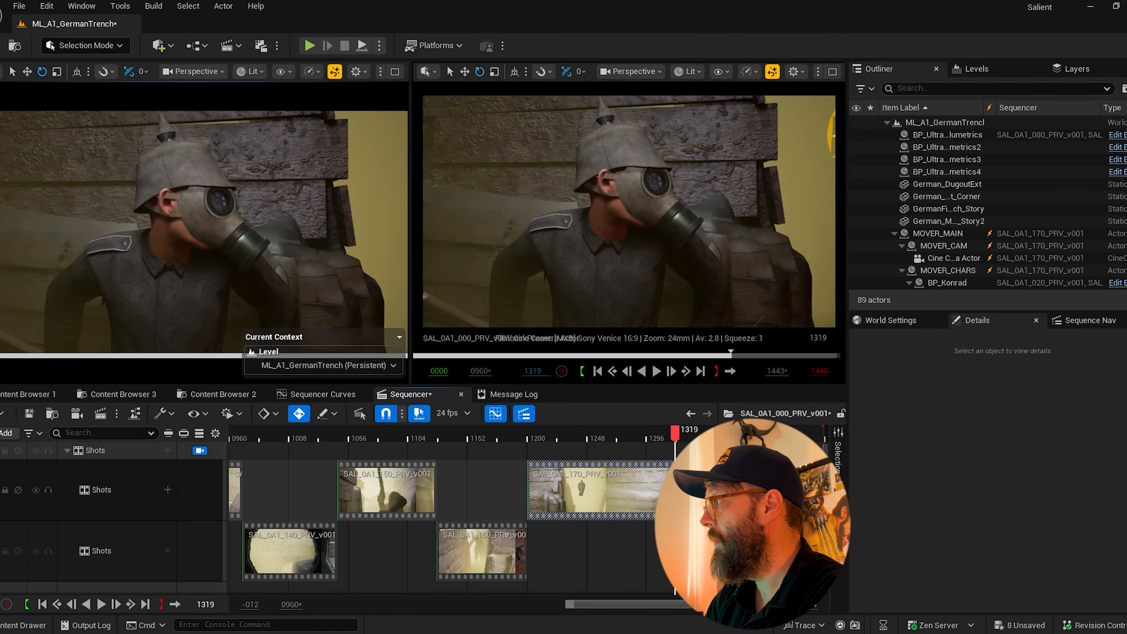
drag(750, 489, 676, 489)
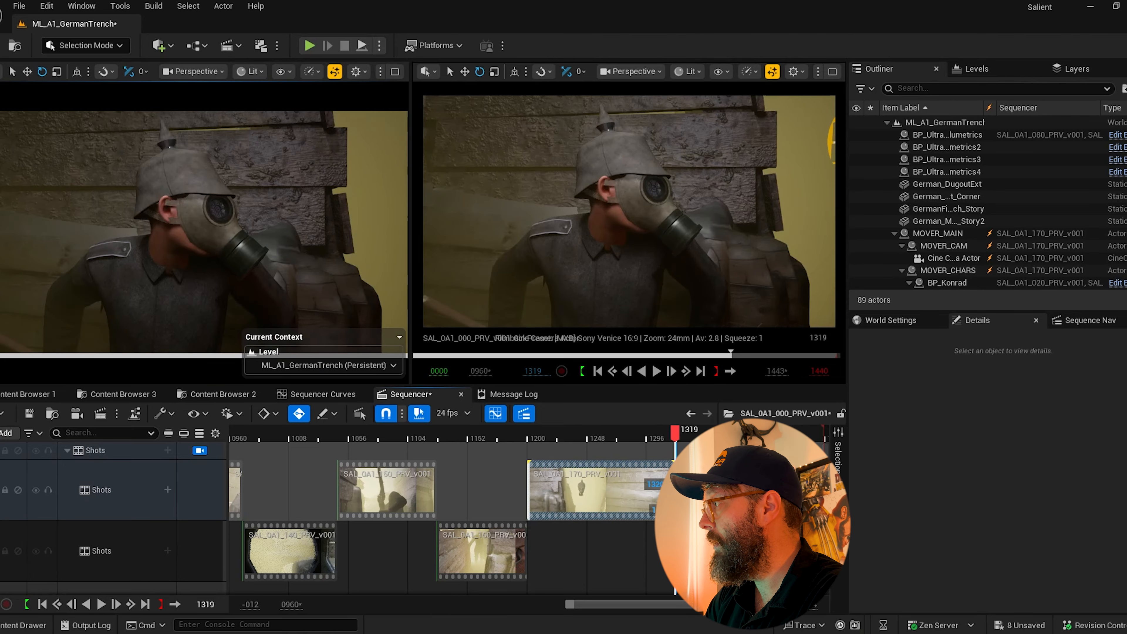
Step: Add SAL_0A1_180_PRV_v001 from the 0A1 folder to the lower shot track after shot 170, and scrub back across the cut
click(33, 395)
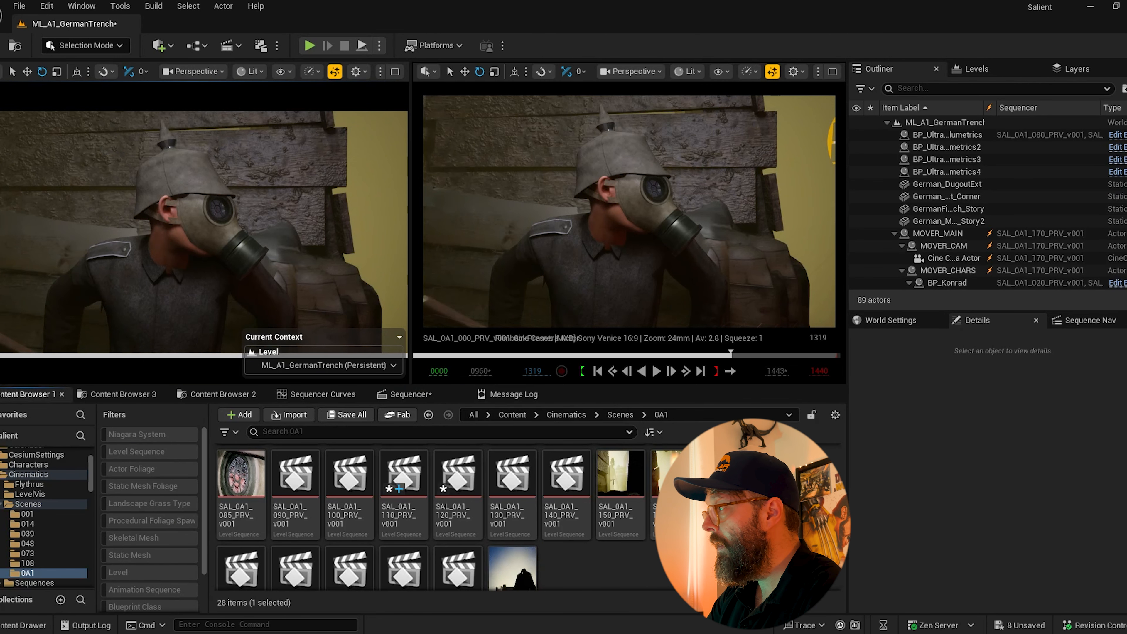
drag(783, 478, 413, 397)
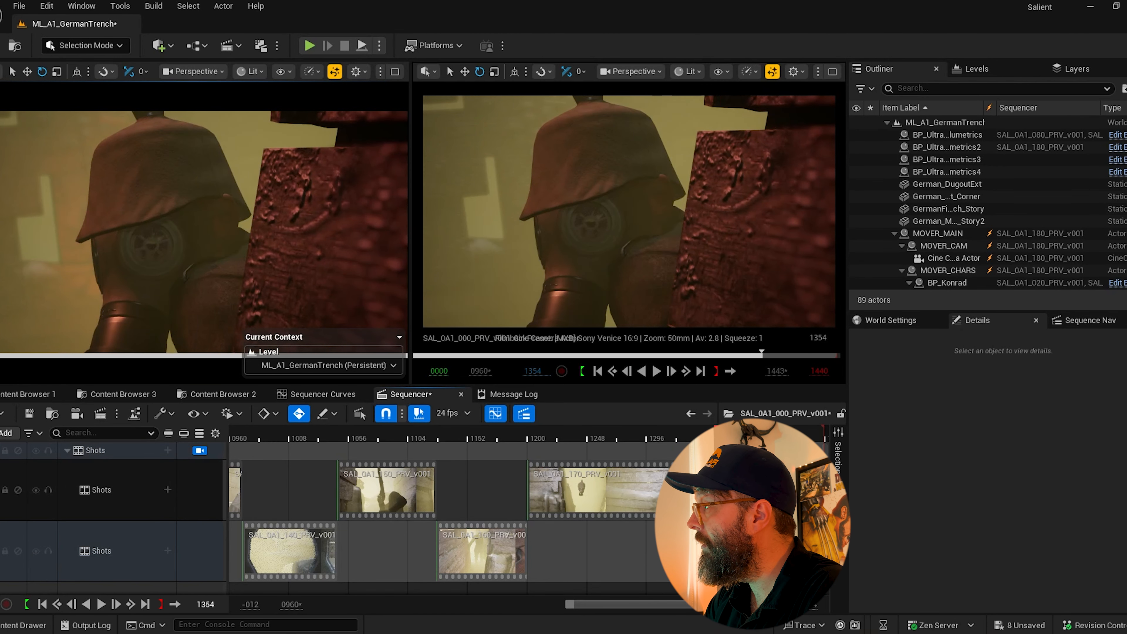
drag(720, 431, 665, 434)
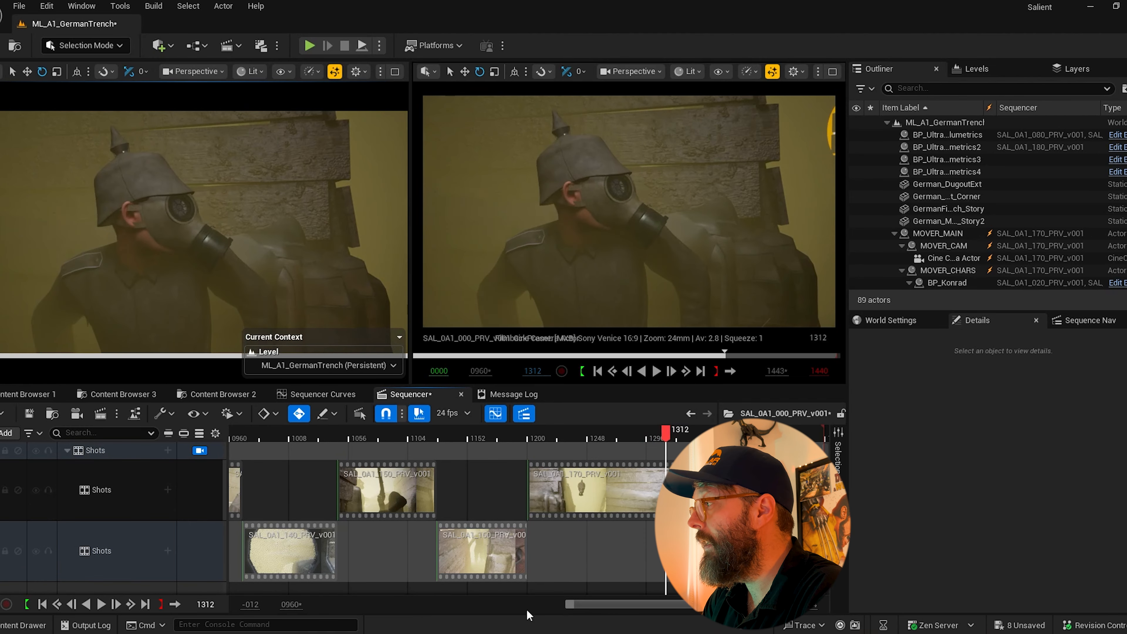
Step: Trim shot 170 to end at frame 1314 and move shot 180 to start there
drag(572, 605, 668, 607)
drag(664, 433, 671, 432)
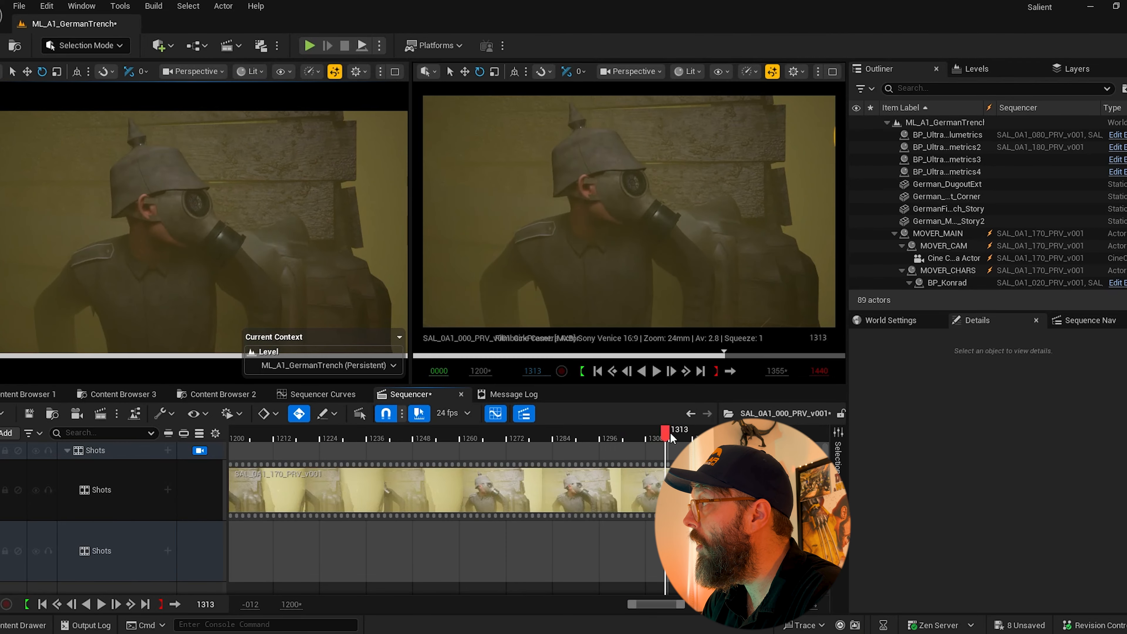
drag(671, 436, 640, 438)
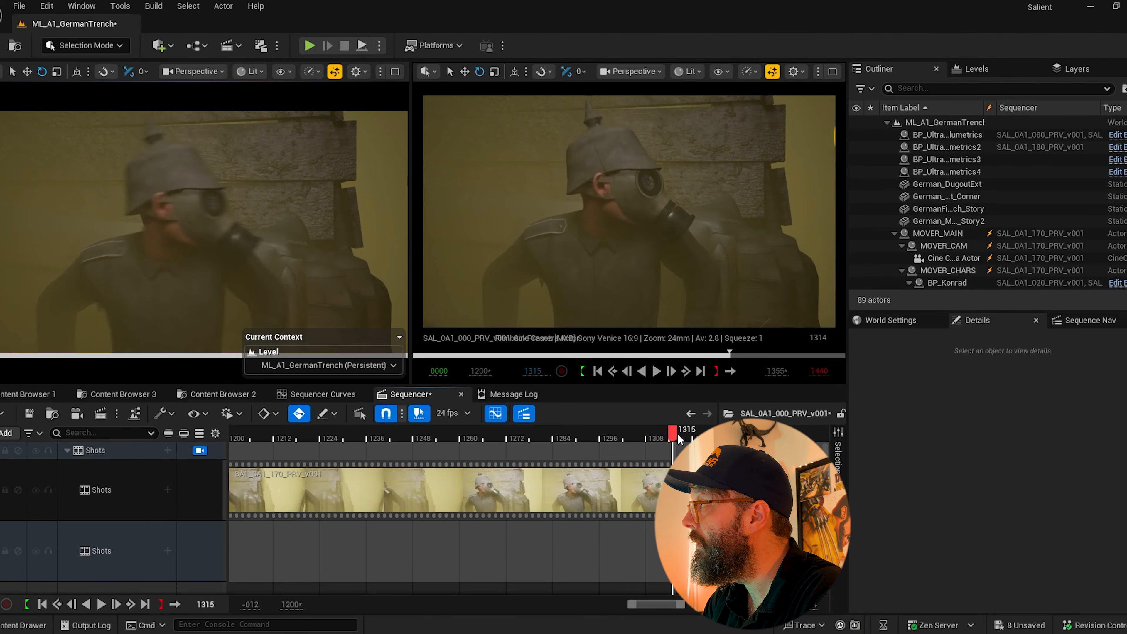
drag(673, 439, 676, 439)
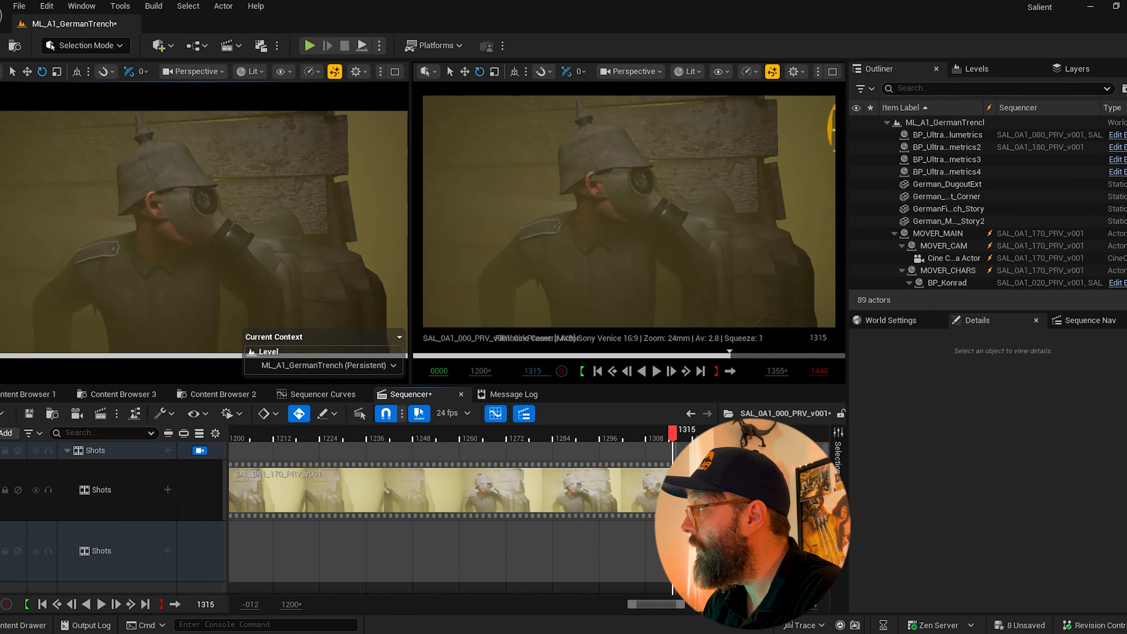
drag(673, 496, 674, 496)
drag(677, 557, 673, 557)
Step: Trim about 17 frames off the start of shot 180 and move it back against the end of shot 170
drag(682, 442, 735, 438)
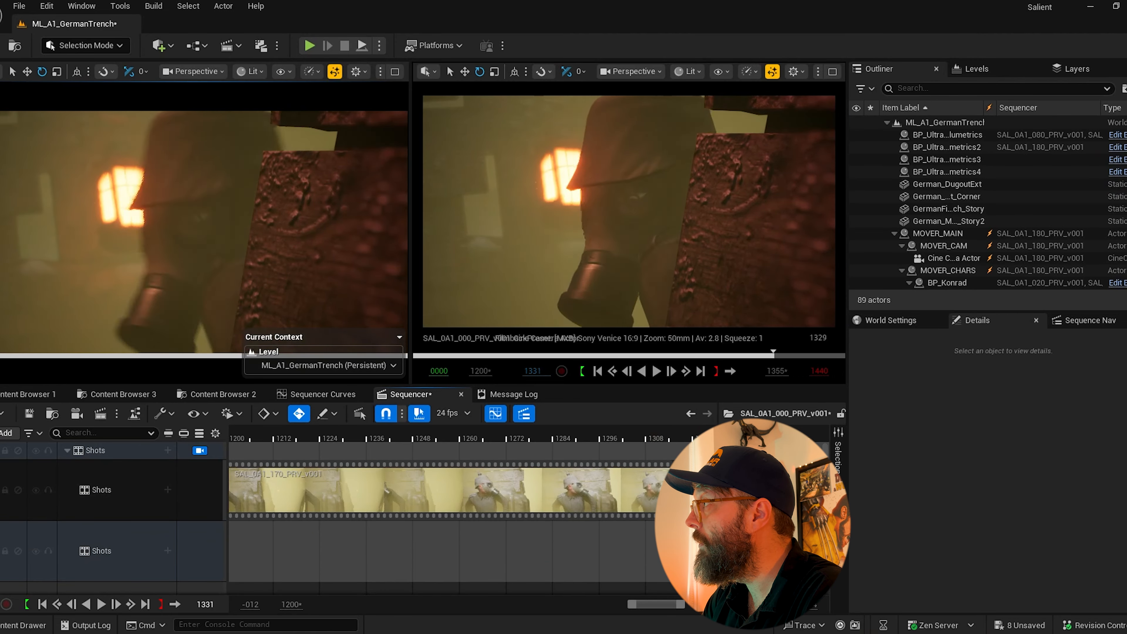
drag(685, 605, 705, 604)
click(570, 438)
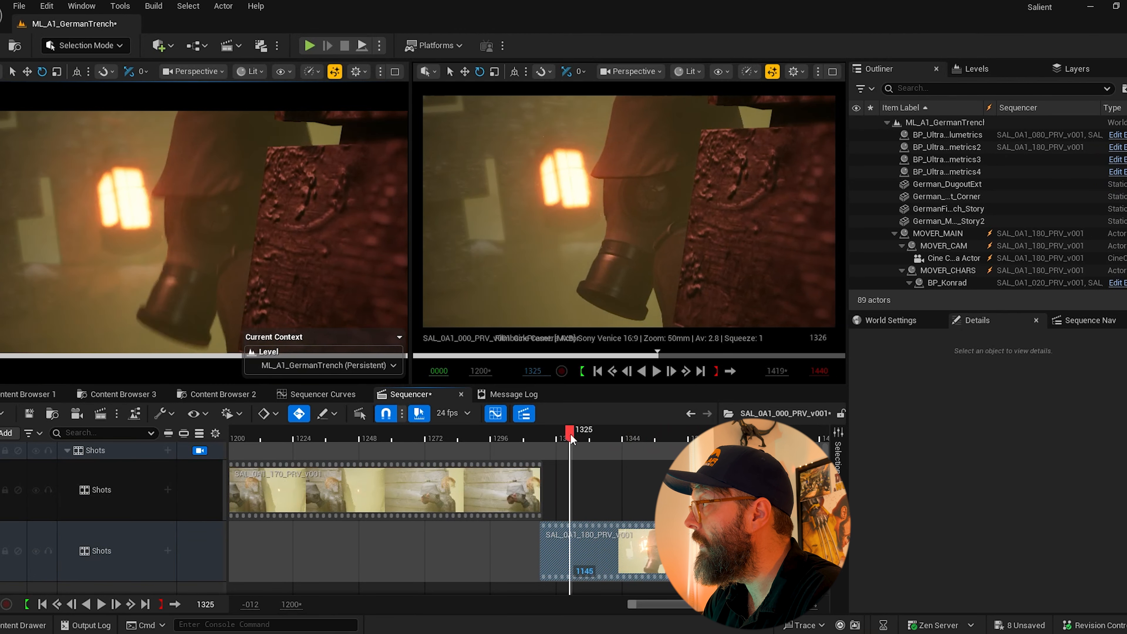
mouse_move(598, 438)
mouse_down()
mouse_move(612, 438)
mouse_move(583, 439)
mouse_move(594, 437)
mouse_up()
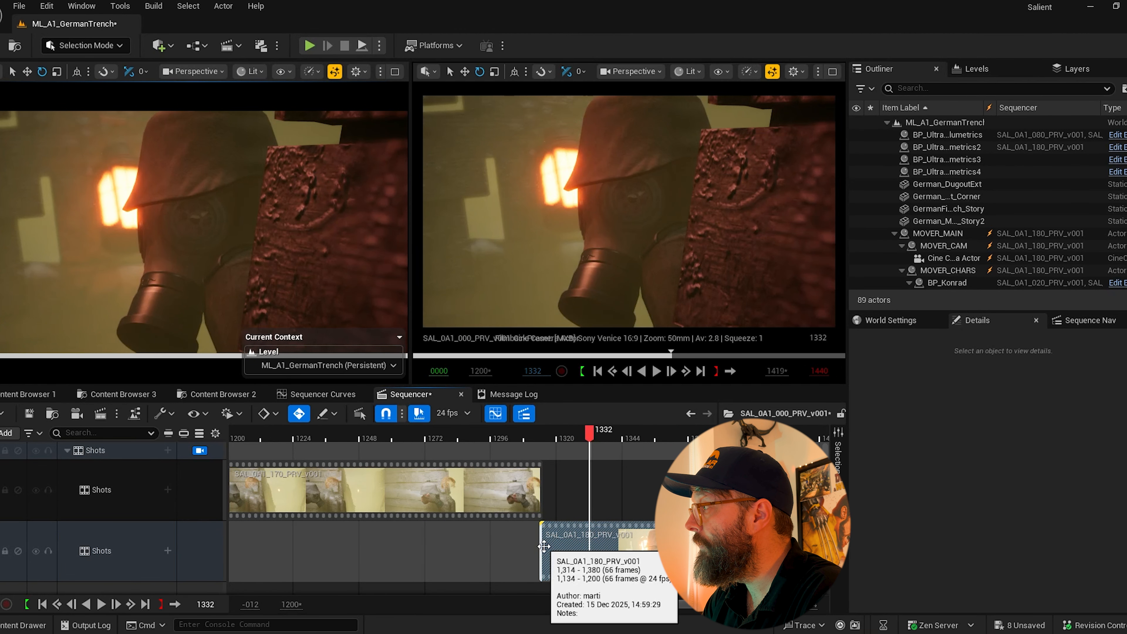
drag(539, 546, 600, 553)
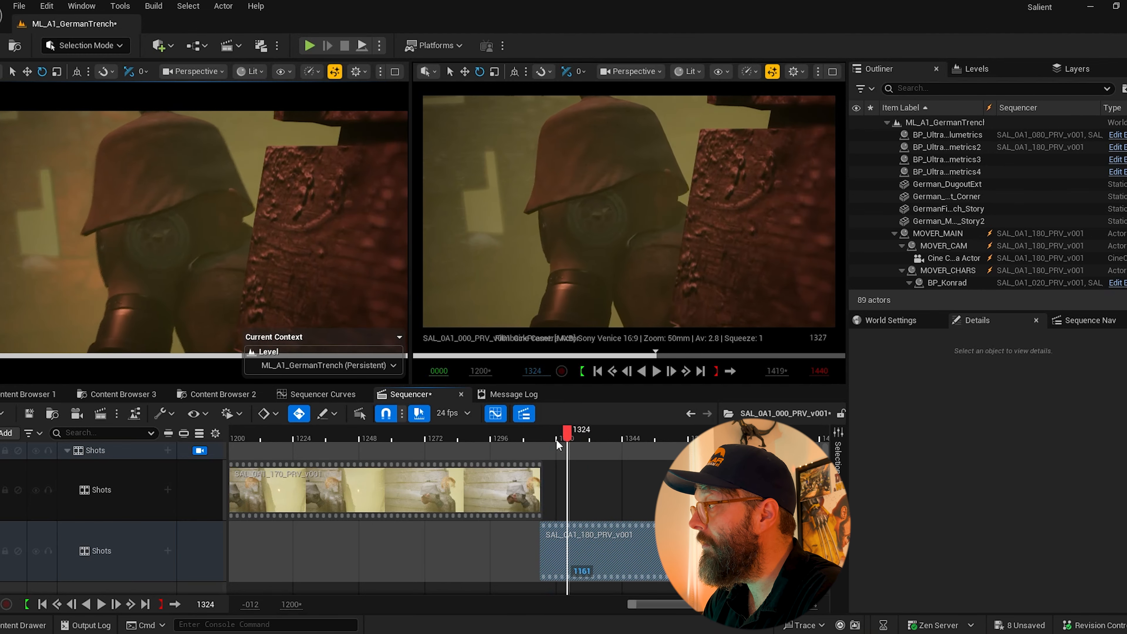
Step: Play the edit across the cut from shot 170 into shot 180, up to about frame 1338
drag(557, 439, 529, 436)
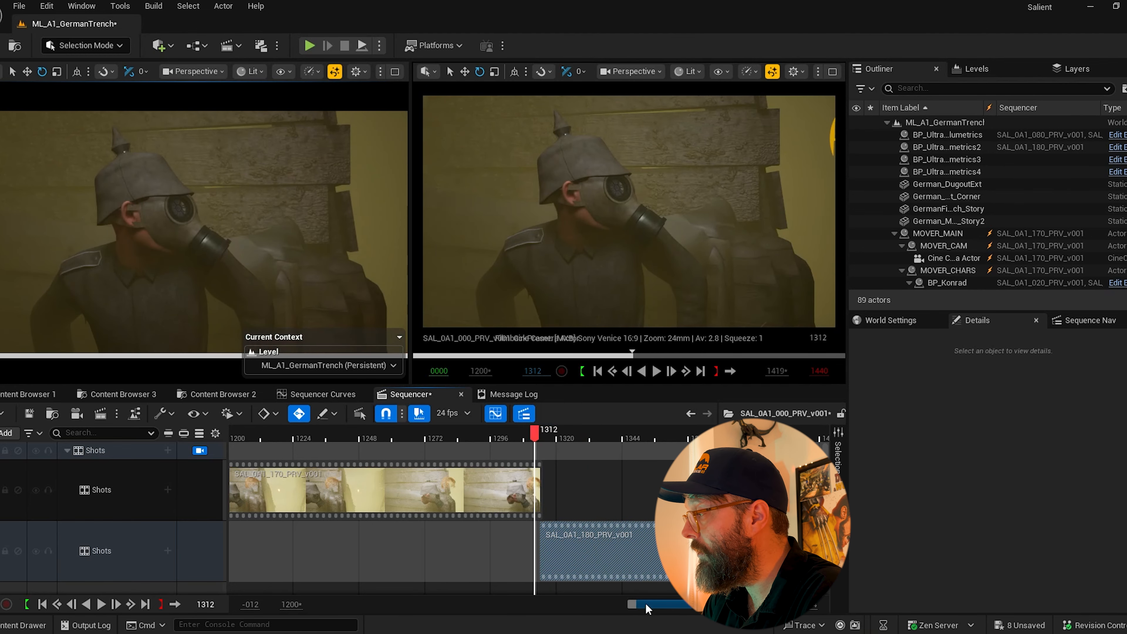
drag(632, 606, 647, 605)
right_drag(484, 554, 586, 554)
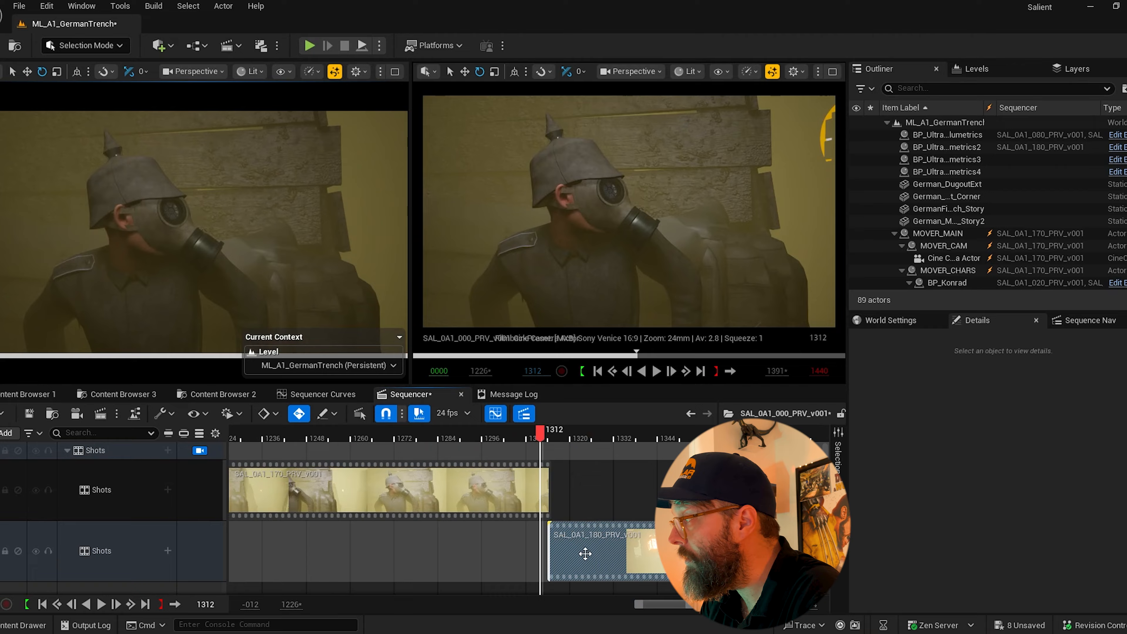
drag(592, 554, 585, 554)
drag(542, 438, 331, 441)
key(space)
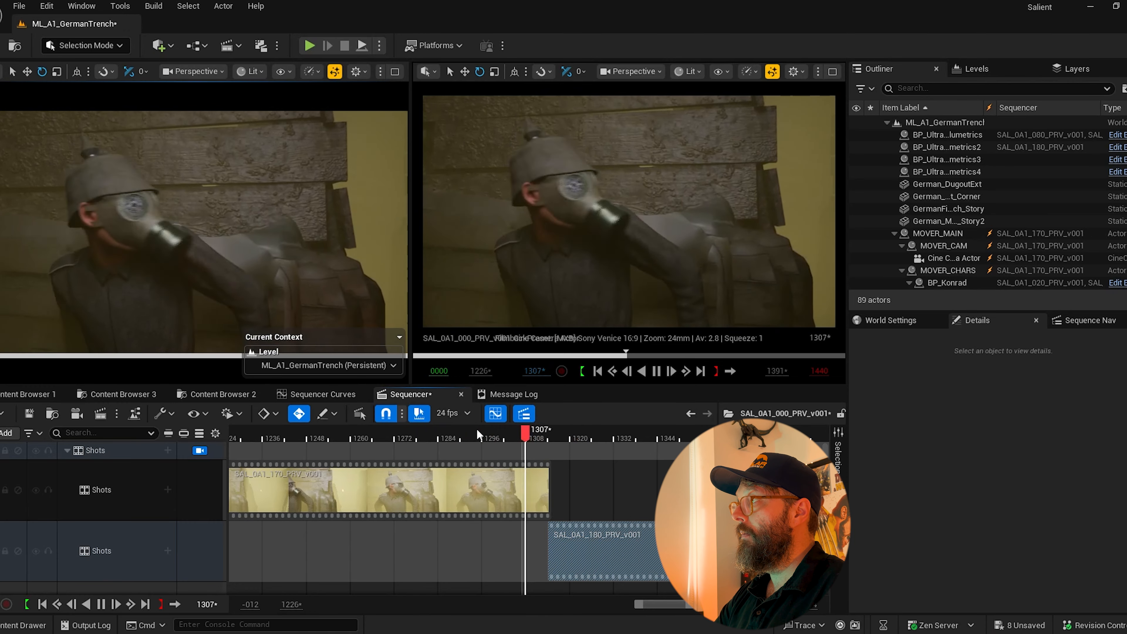
key(space)
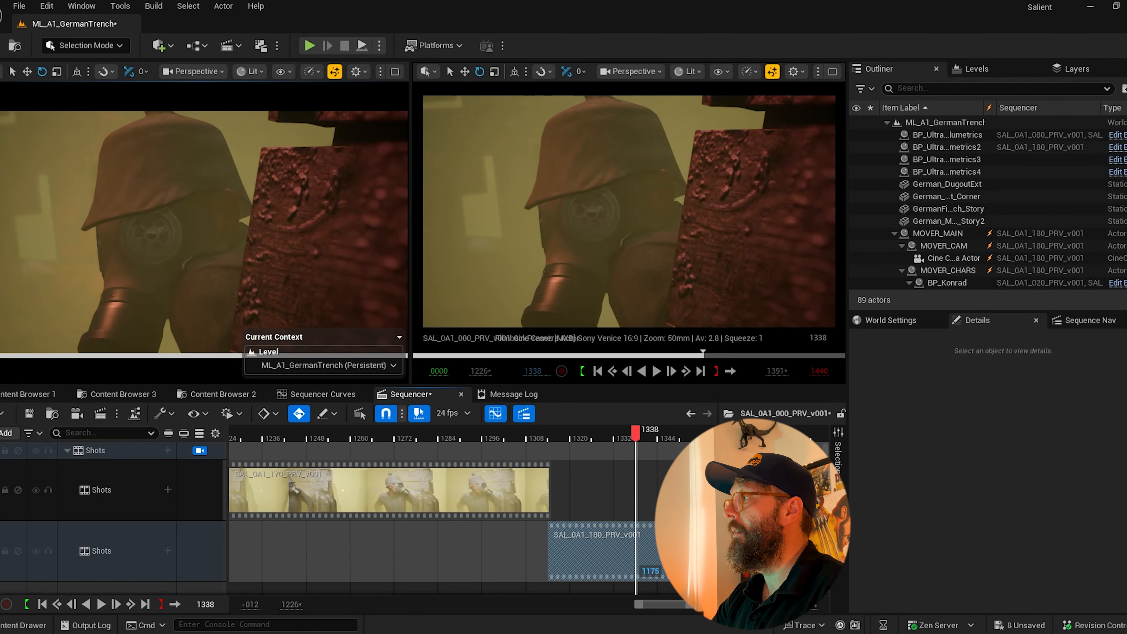
Step: Add SAL_0A1_190_PRV_v001 from the 0A1 folder to the upper shot track and move it against the end of shot 180
drag(693, 607, 724, 608)
drag(492, 432, 409, 431)
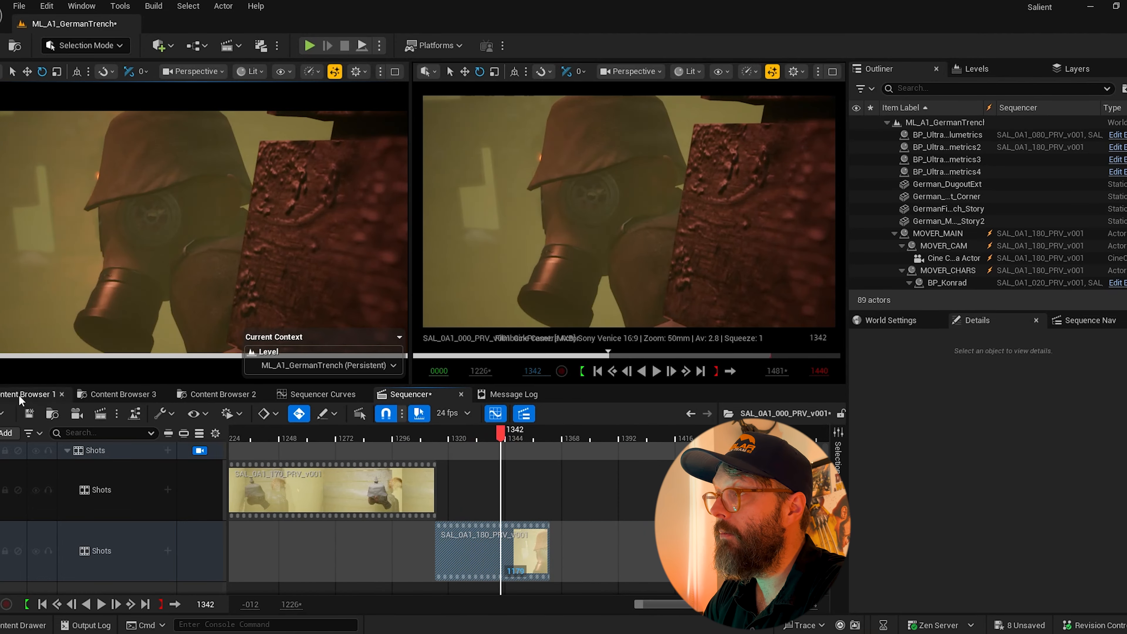
click(20, 397)
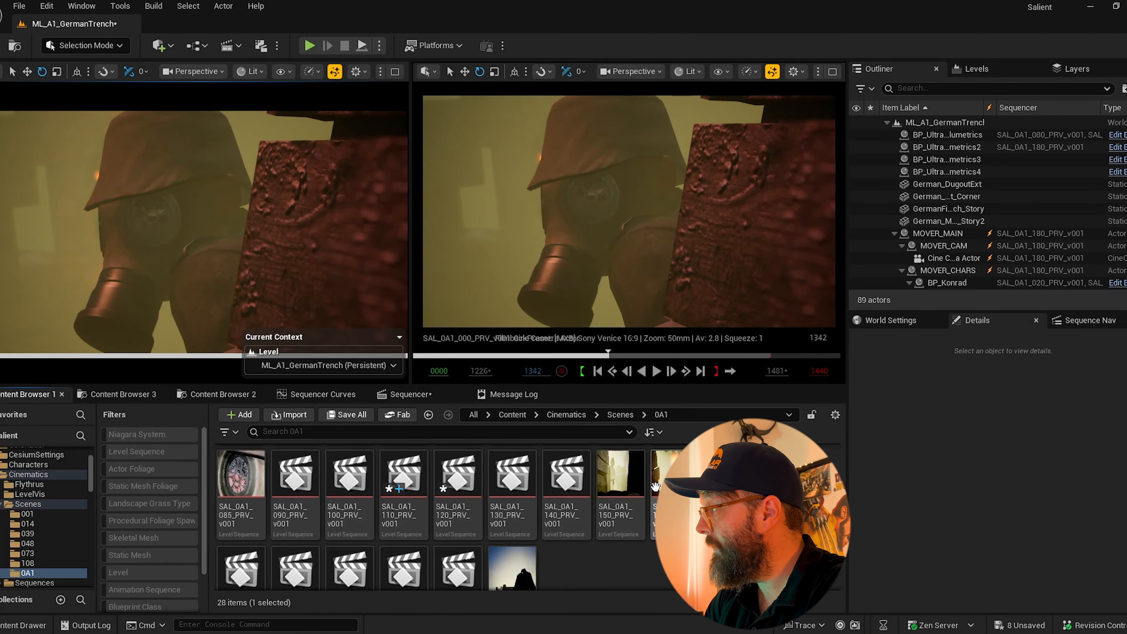
scroll(655, 487, down, 2)
drag(241, 529, 625, 513)
drag(573, 489, 574, 488)
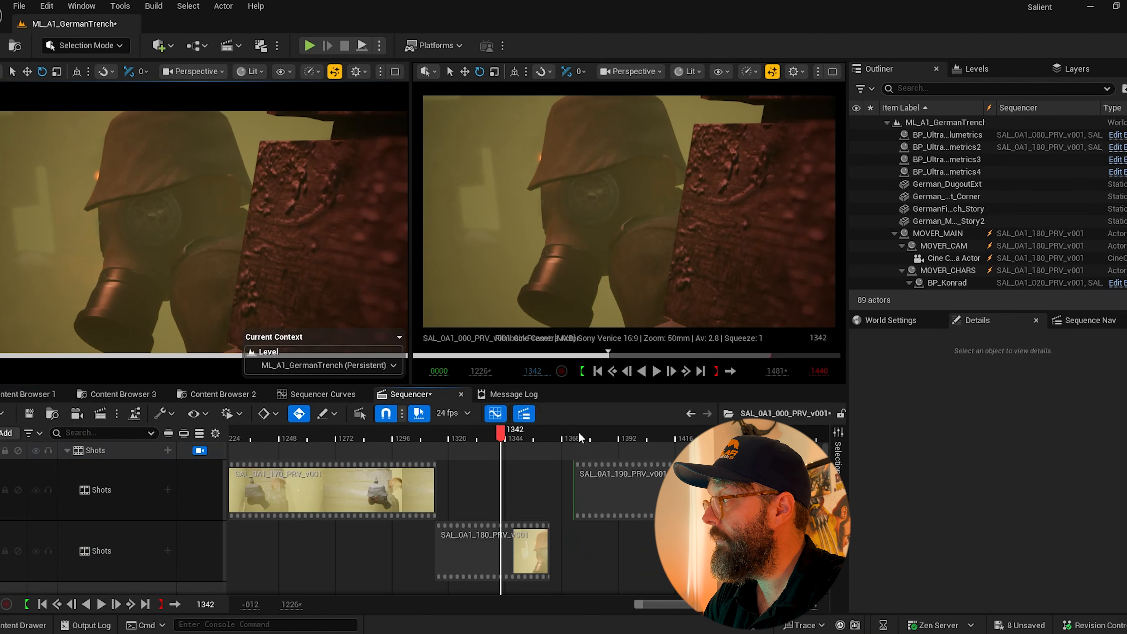
click(629, 437)
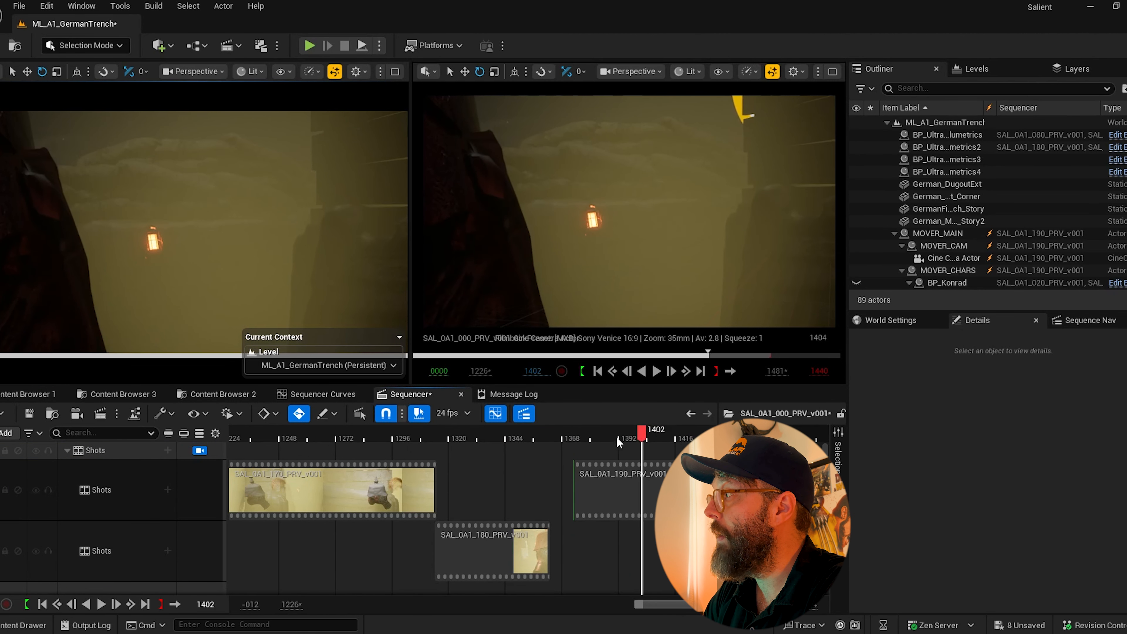
click(606, 437)
drag(665, 505, 644, 505)
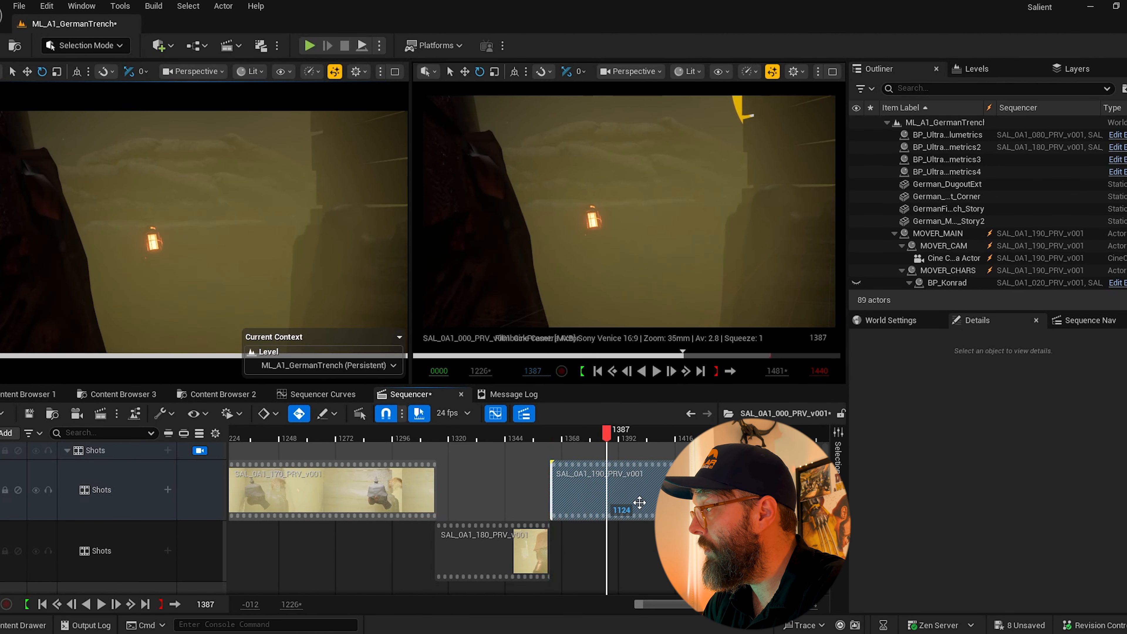
Step: Trim the end of shot 180 to about frame 1348 and move shot 190 to close the gap, starting at frame 1347
mouse_move(538, 435)
mouse_down()
mouse_move(432, 437)
mouse_move(532, 435)
mouse_move(516, 435)
mouse_up()
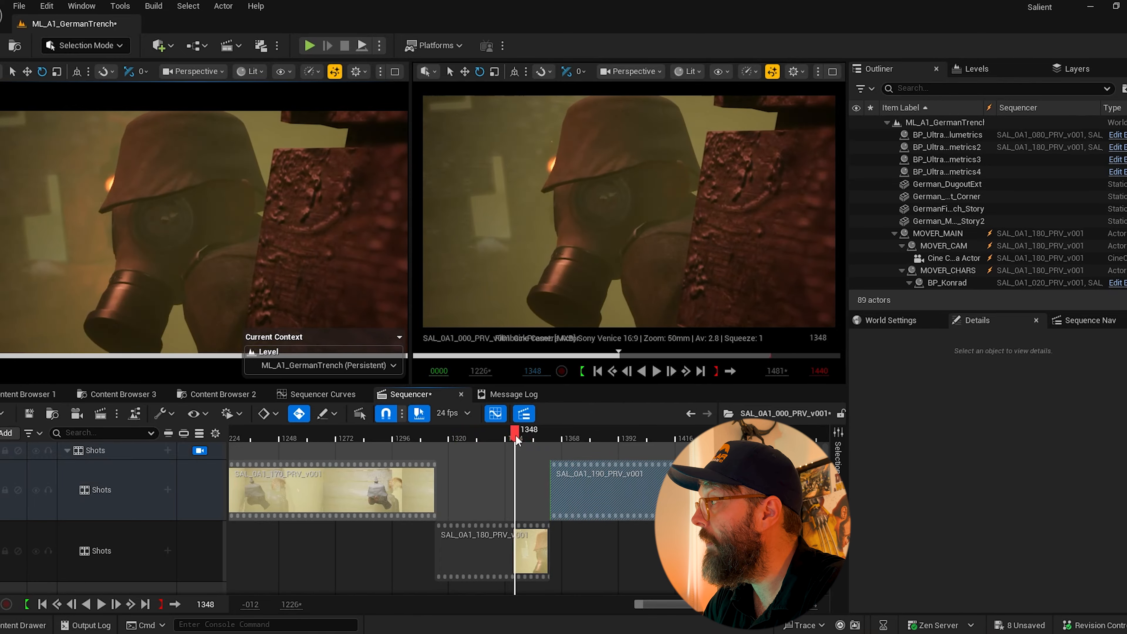
click(547, 545)
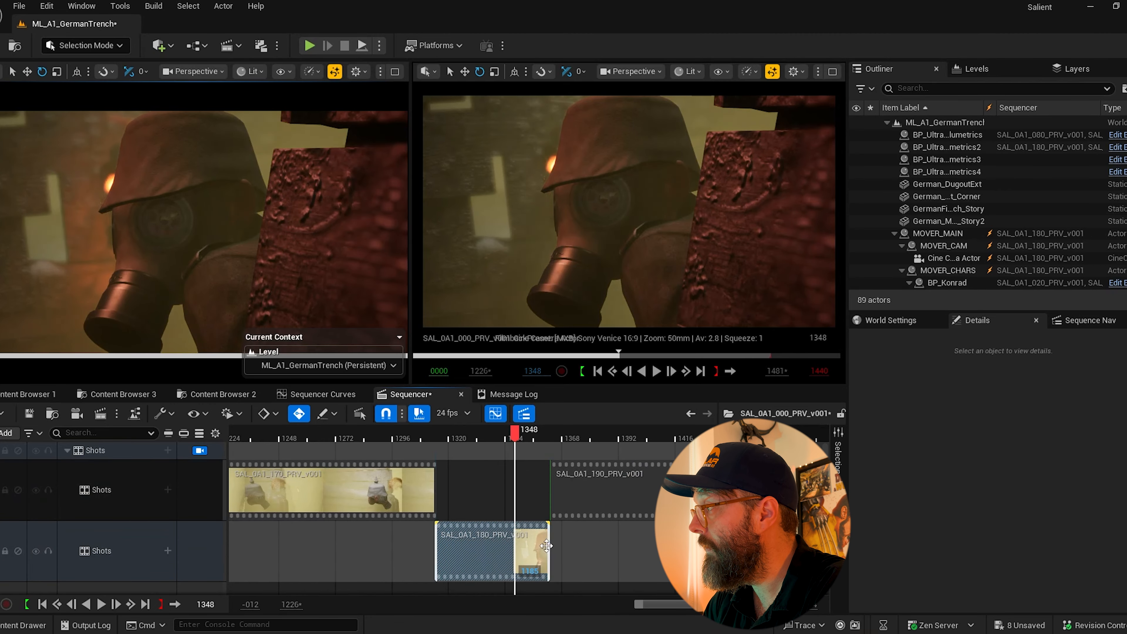
drag(547, 546, 534, 546)
key(ctrl+z)
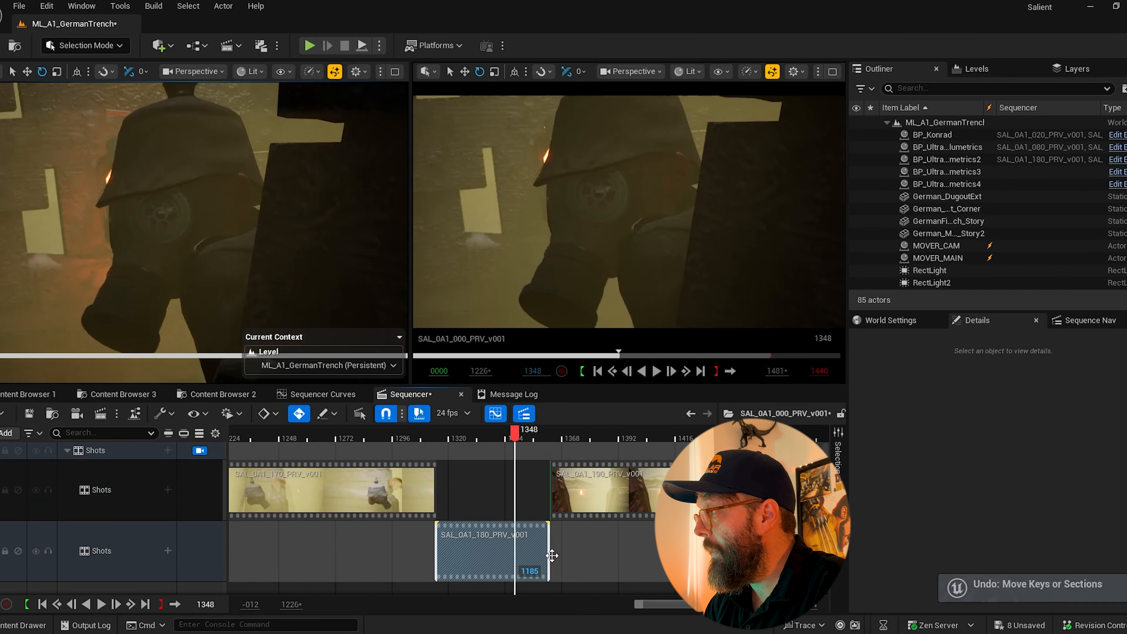
drag(549, 548, 515, 545)
drag(599, 506, 560, 509)
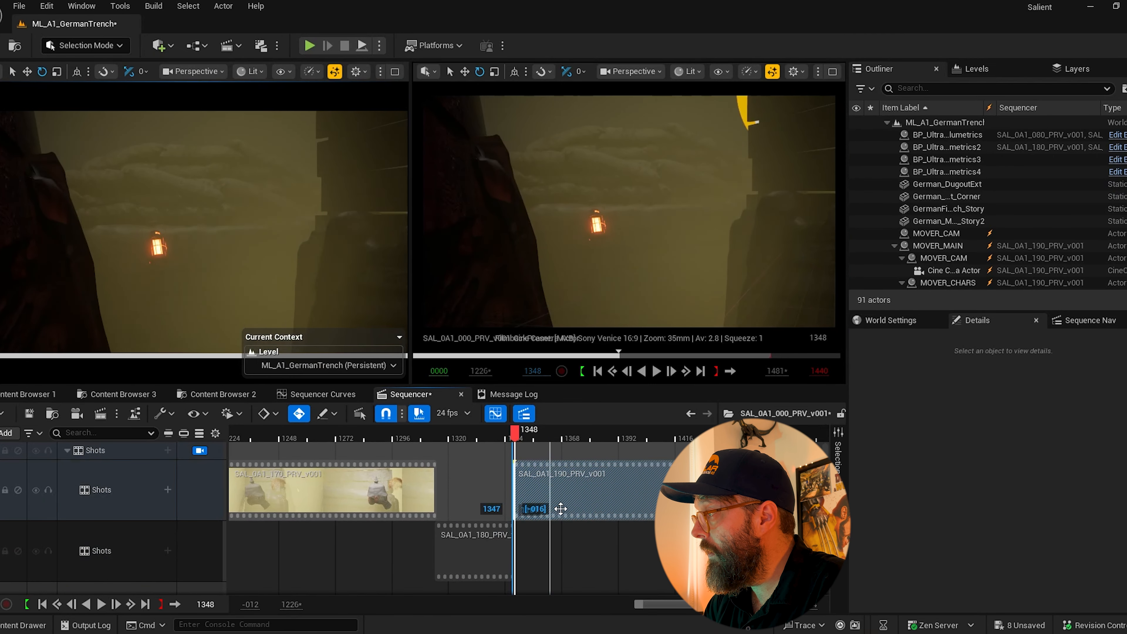
Step: Trim the end of shot 190 to about frame 1374 and check the frames around its new end
drag(510, 437, 576, 438)
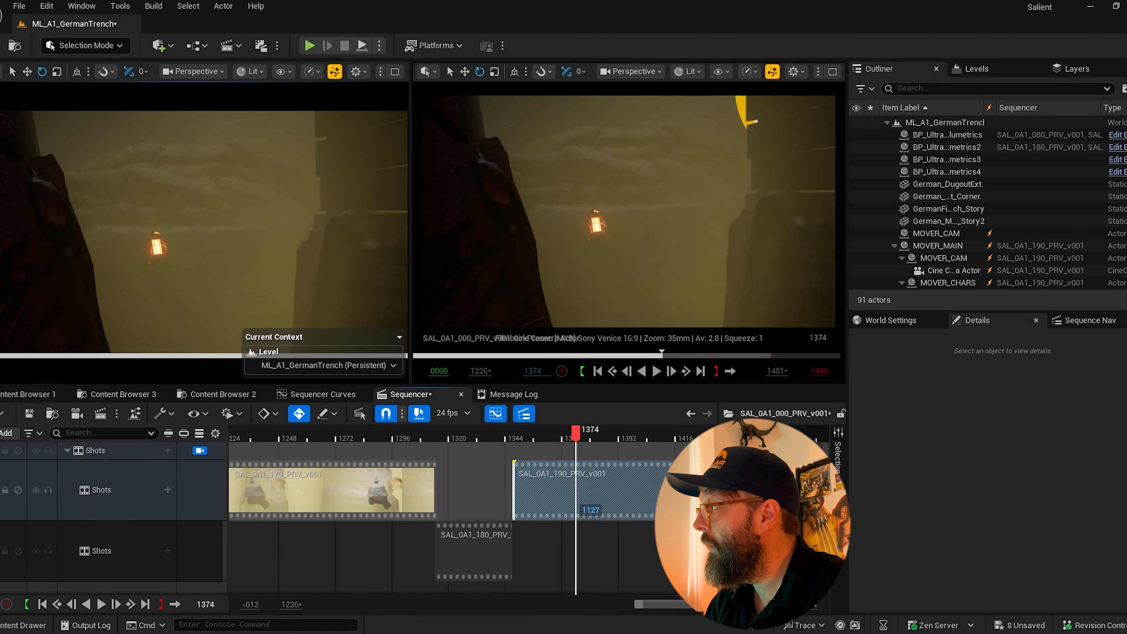
drag(732, 481, 577, 479)
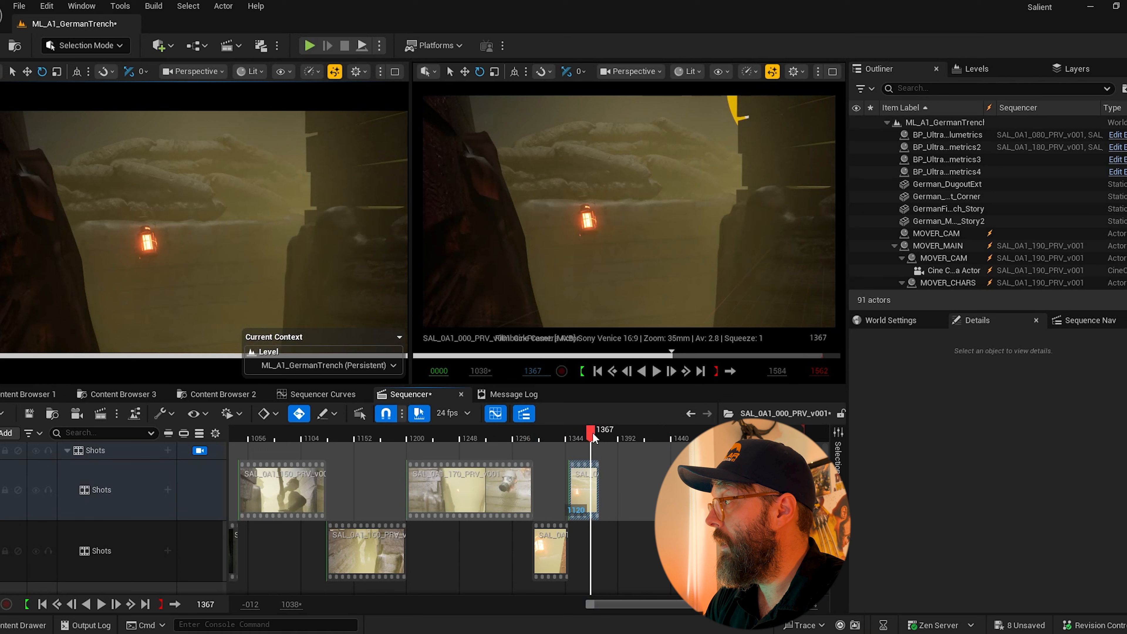
click(601, 433)
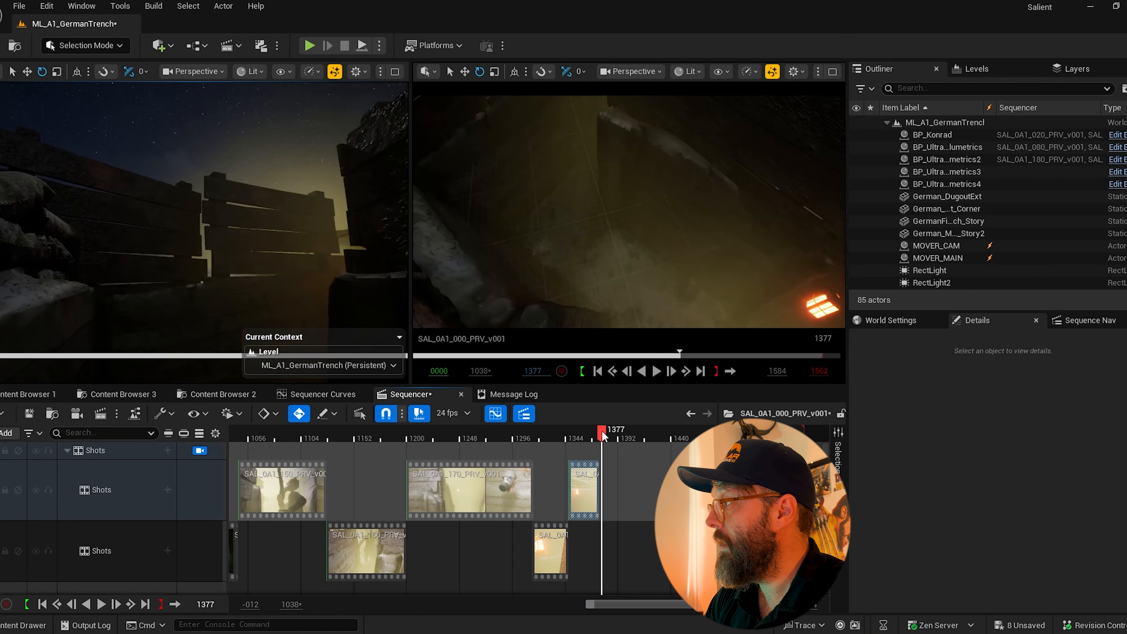
Step: Add SAL_0A1_195_PRV_v001 from the 0A1 folder to the lower shot track, move it against the end of shot 190 and preview it to frame 1420
click(44, 395)
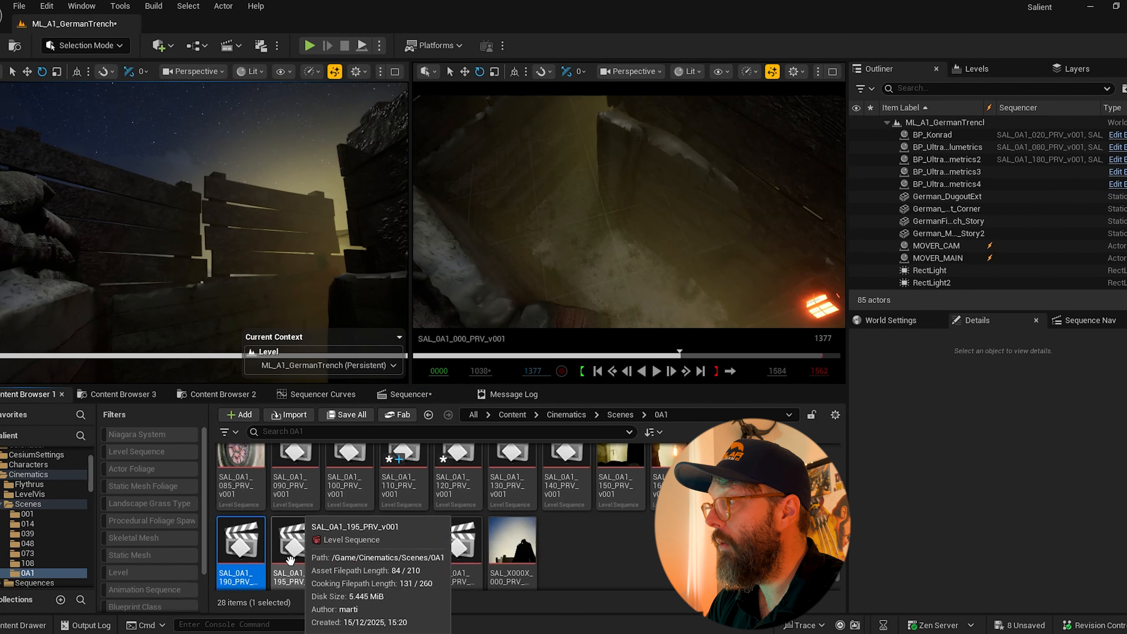
drag(353, 427, 647, 509)
drag(600, 543, 601, 543)
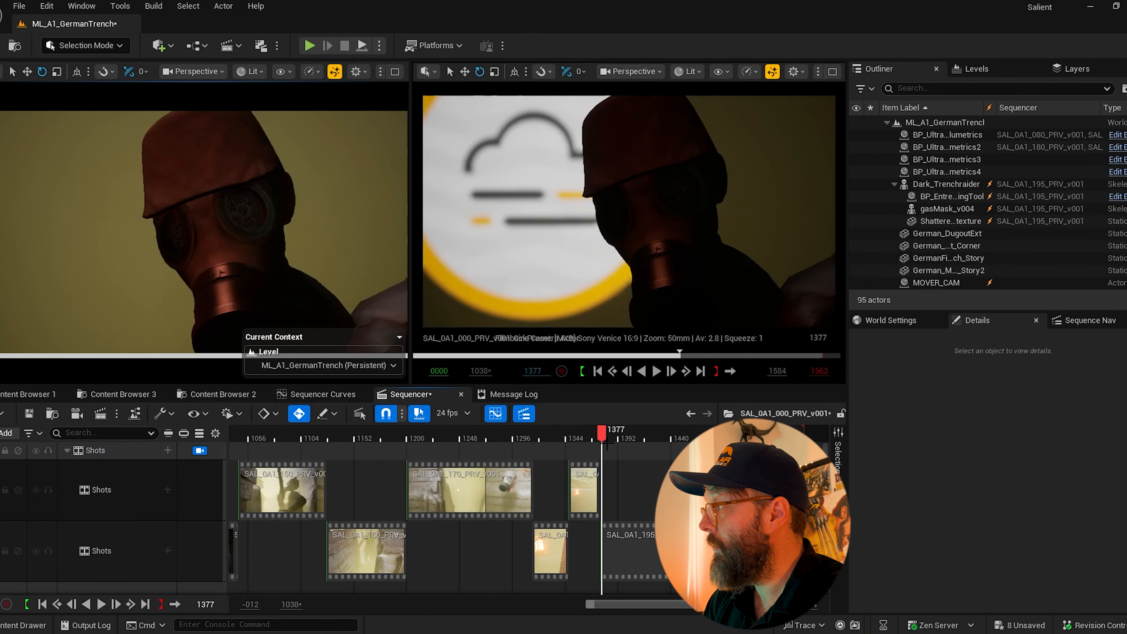
mouse_move(607, 438)
mouse_down()
mouse_move(674, 439)
mouse_move(613, 439)
mouse_up()
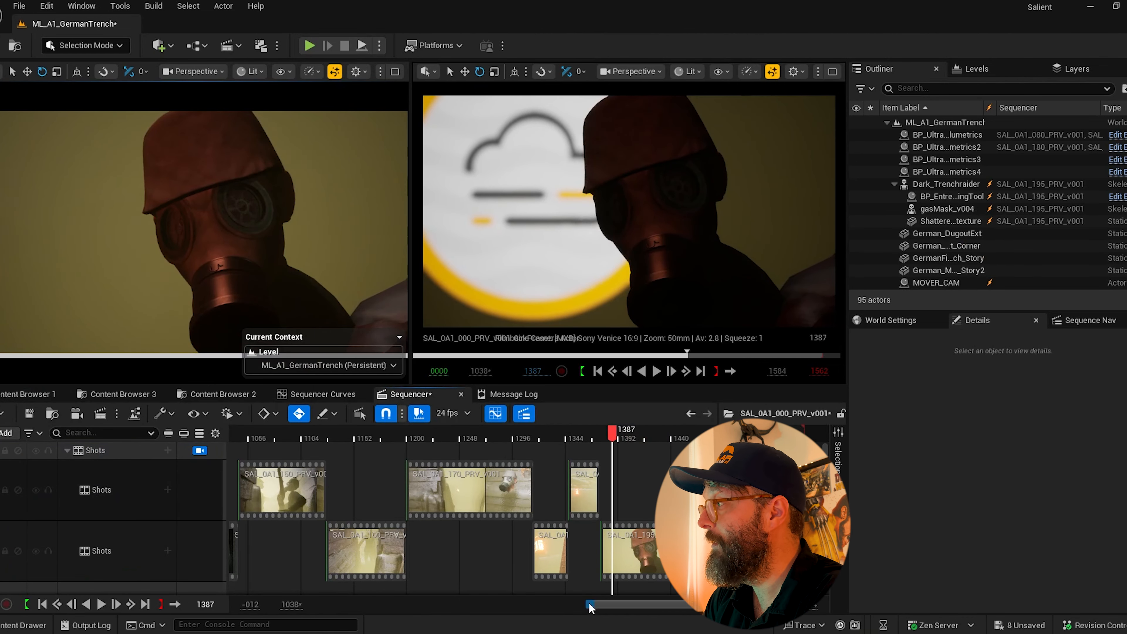
drag(588, 604, 672, 607)
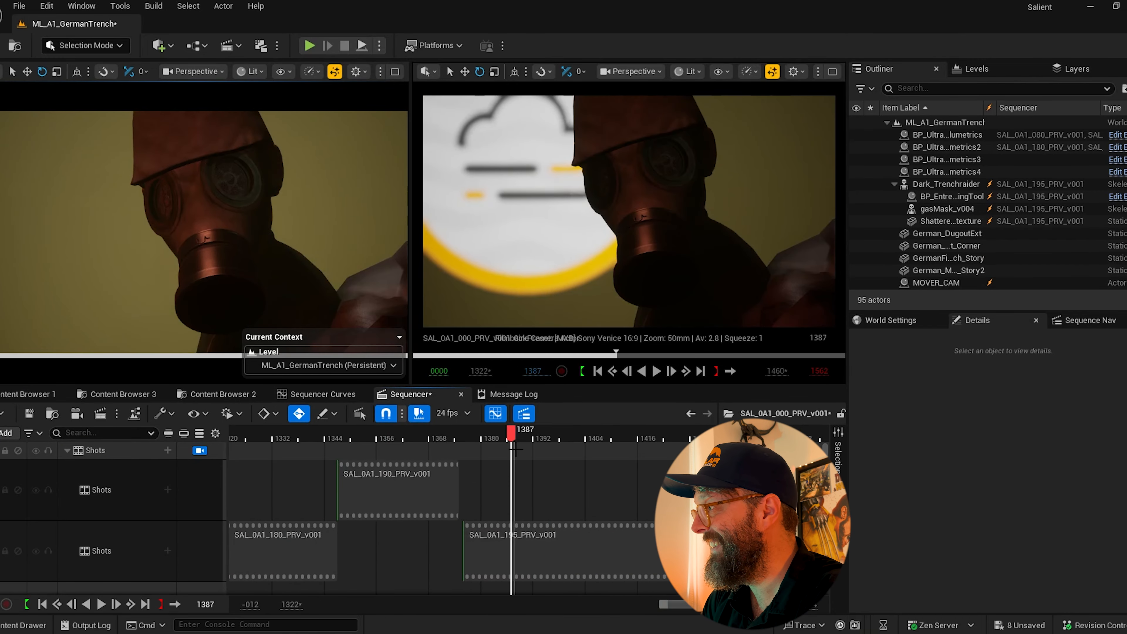
drag(571, 566, 567, 565)
drag(482, 439, 670, 437)
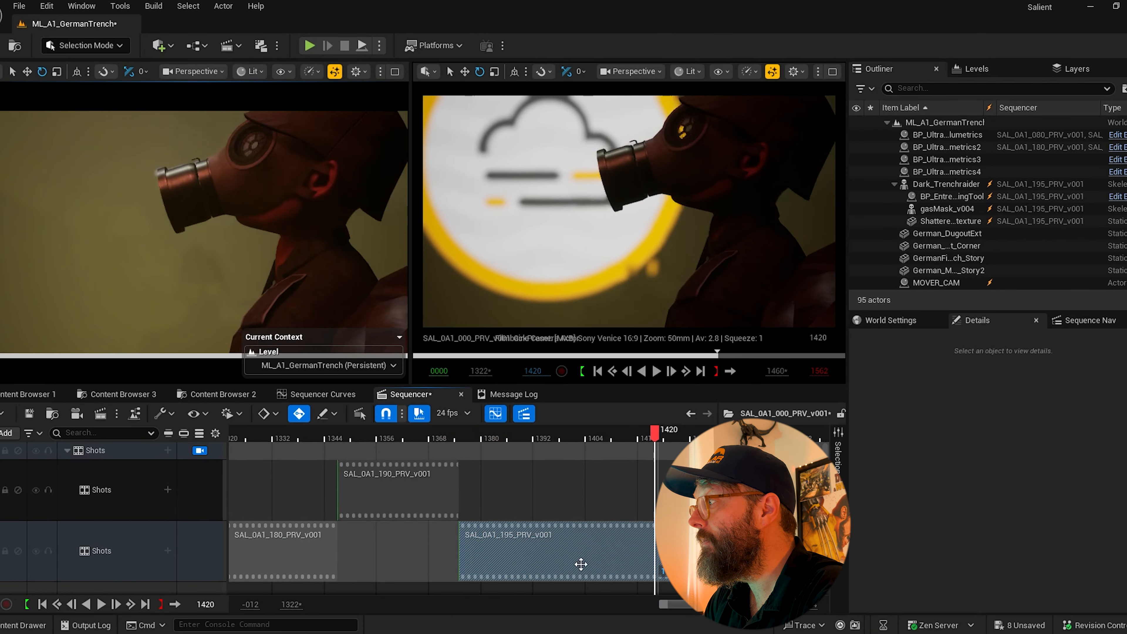
Step: Set the end of the master sequence's playback range to frame 2000
drag(707, 604, 745, 604)
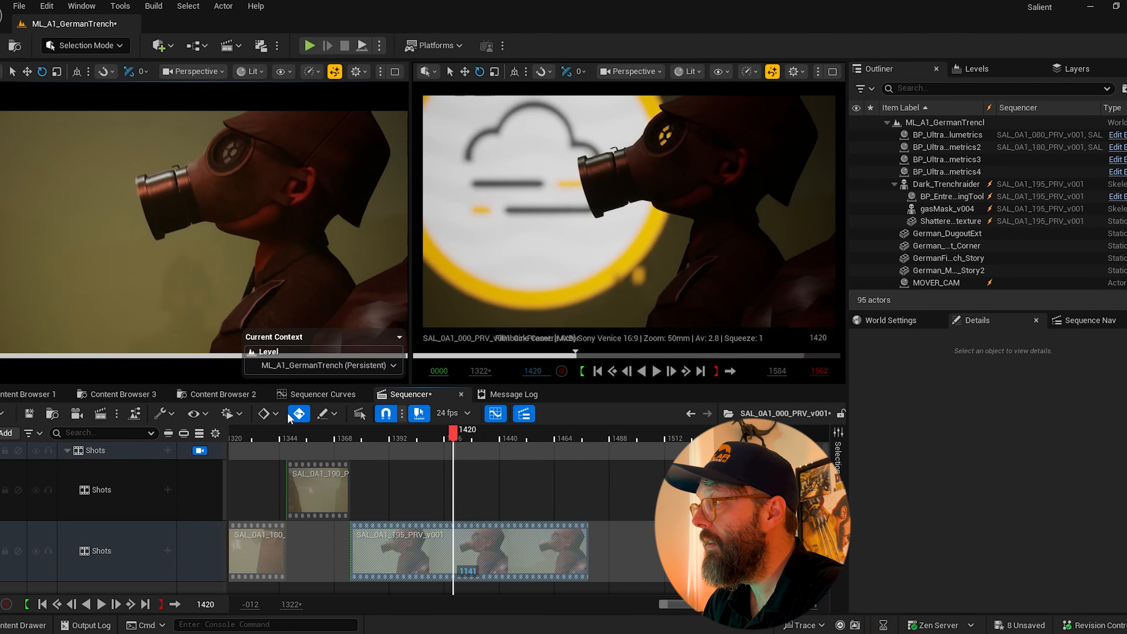
click(232, 413)
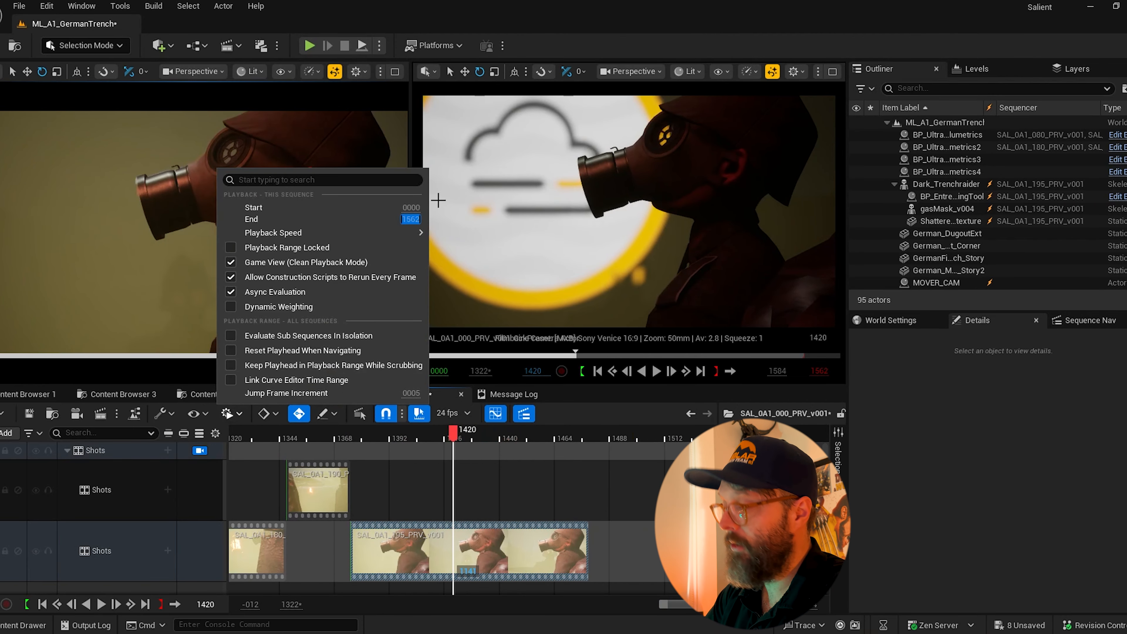
text(2000)
key(Return)
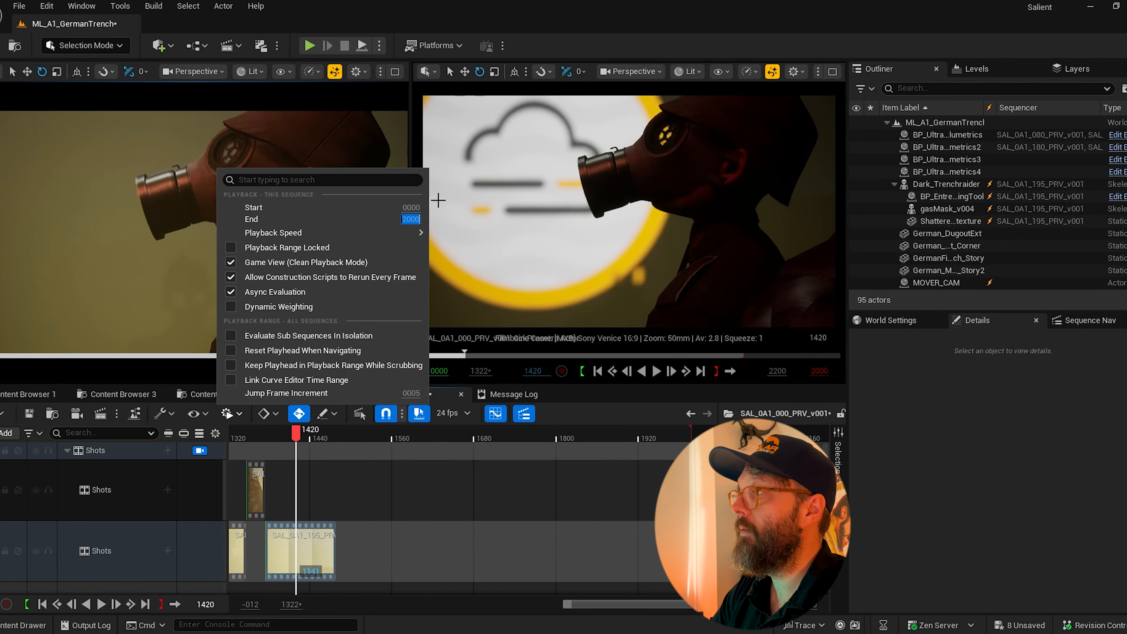
Step: Play the edit from shot 170 through the end of shot 195, up to about frame 1486
click(259, 436)
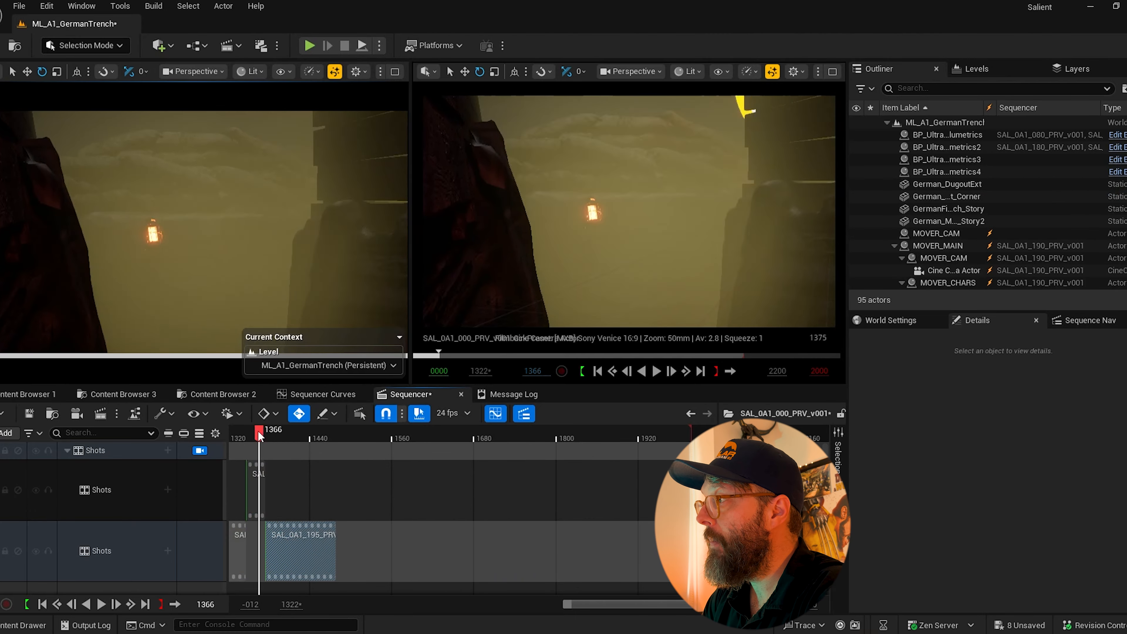
drag(565, 606, 505, 607)
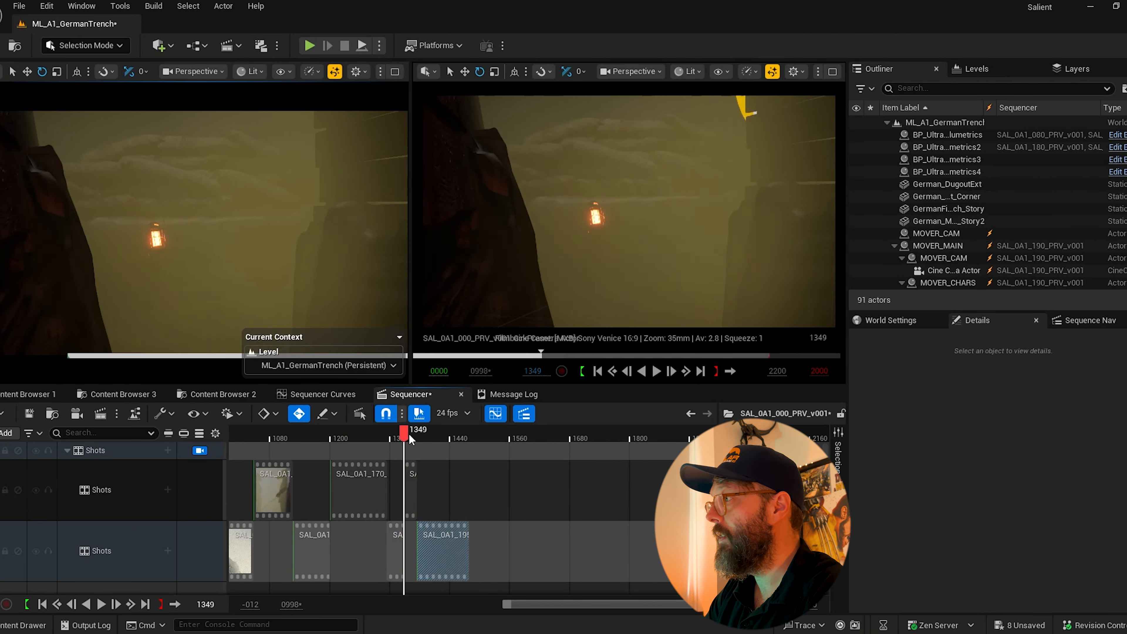
click(350, 439)
key(space)
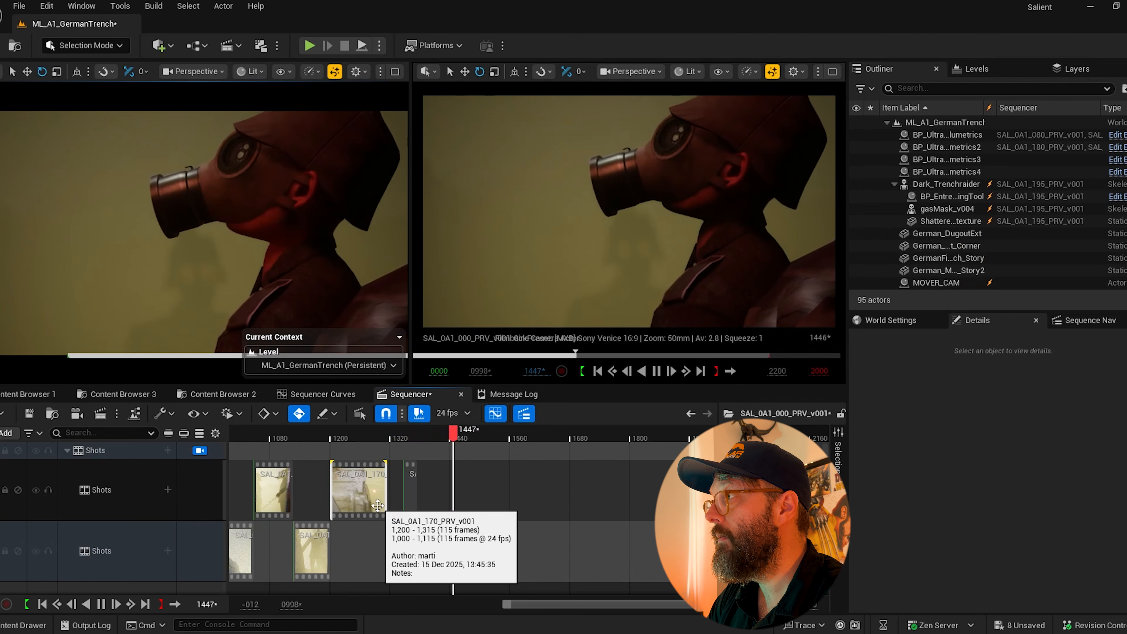
key(space)
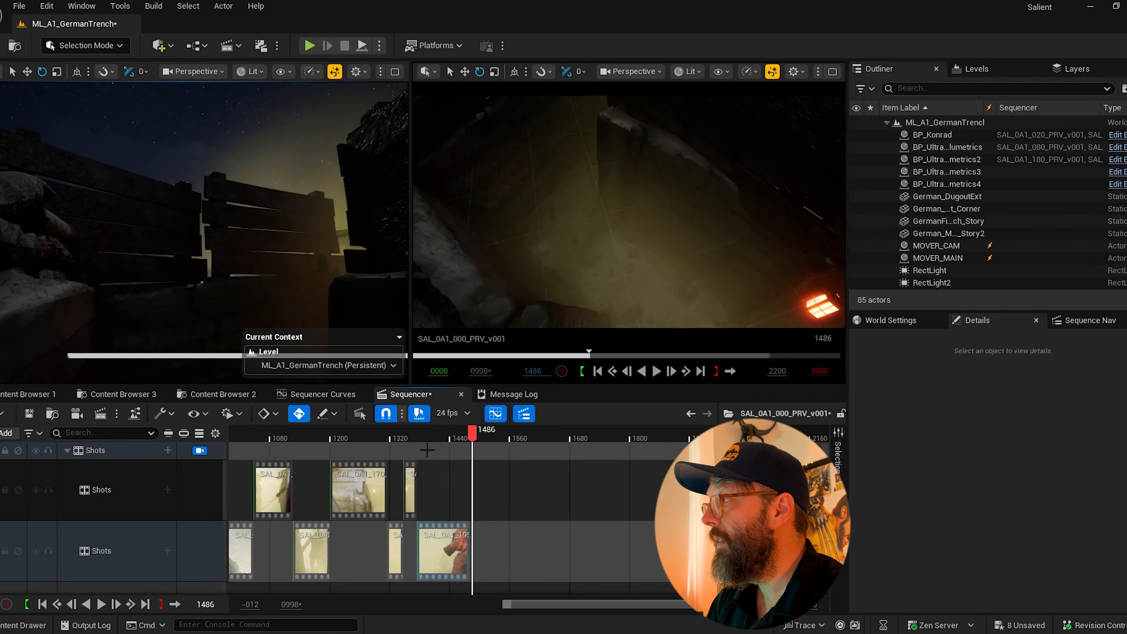
Step: Set the playhead to frame 1477 and add SAL_0A1_200_PRV_v001 from the 0A1 folder to the upper shot track directly after shot 195
mouse_move(473, 437)
mouse_down()
mouse_move(435, 436)
mouse_move(468, 440)
mouse_up()
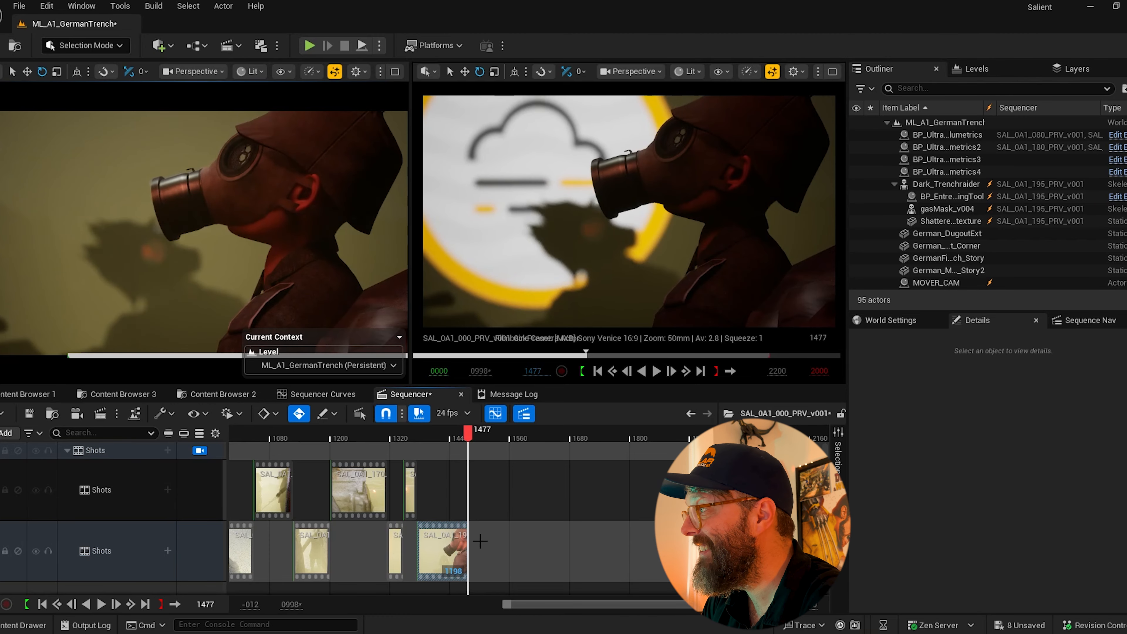
click(28, 394)
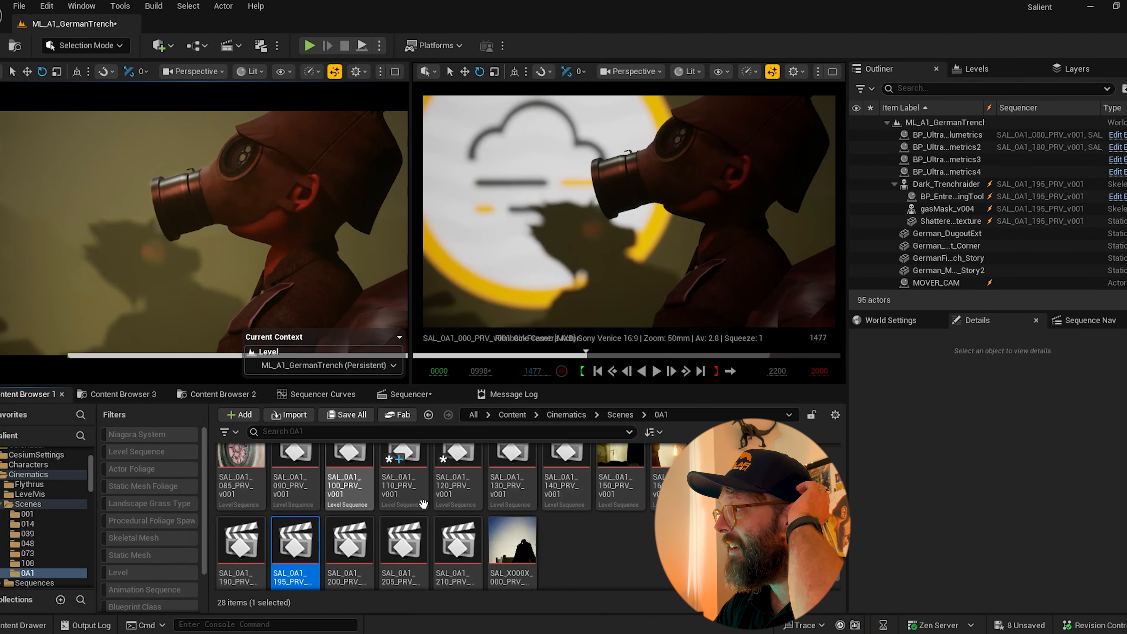
drag(349, 544, 491, 466)
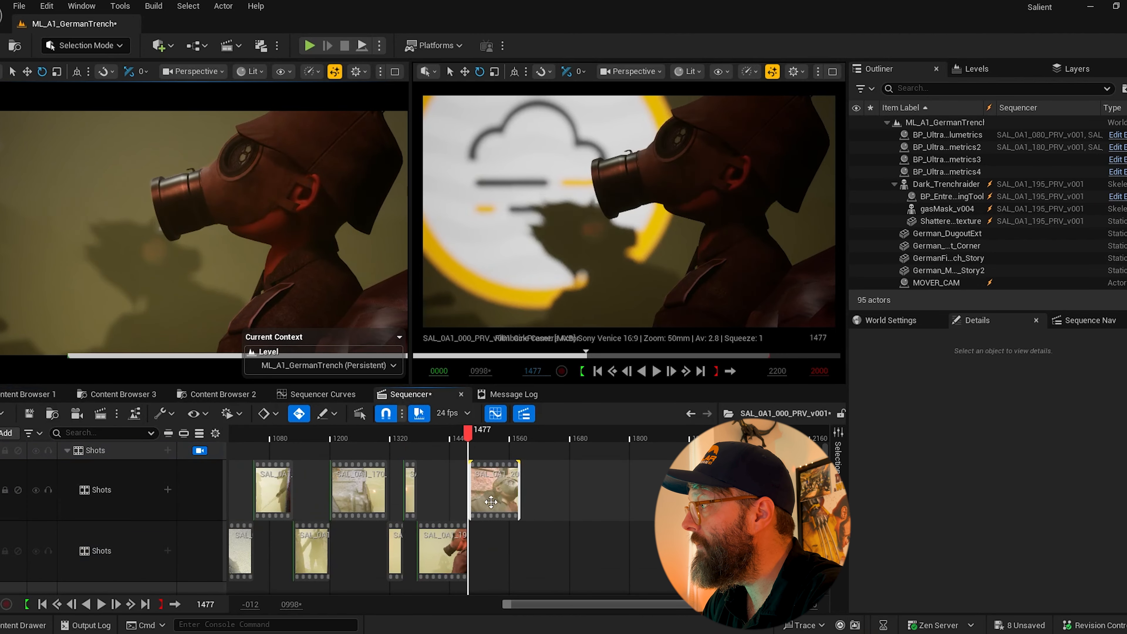
Step: Trim the start of shot 200 at about frame 1522, move it back to frame 1479, and trim its end to about frame 1514
drag(506, 607, 618, 605)
drag(434, 437, 470, 439)
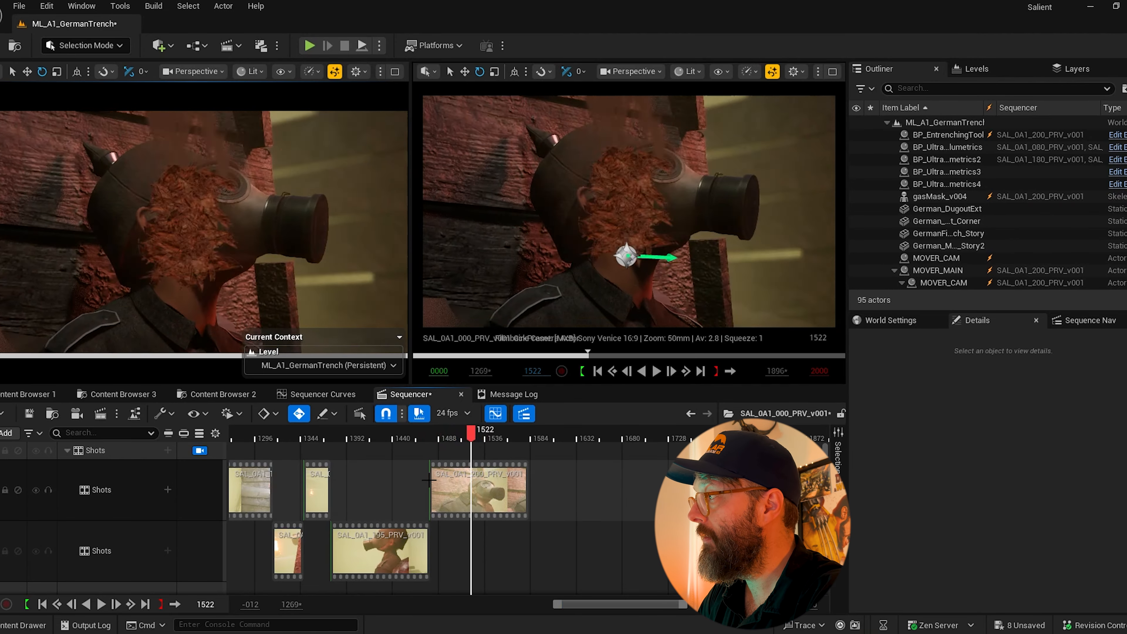
drag(431, 480, 462, 491)
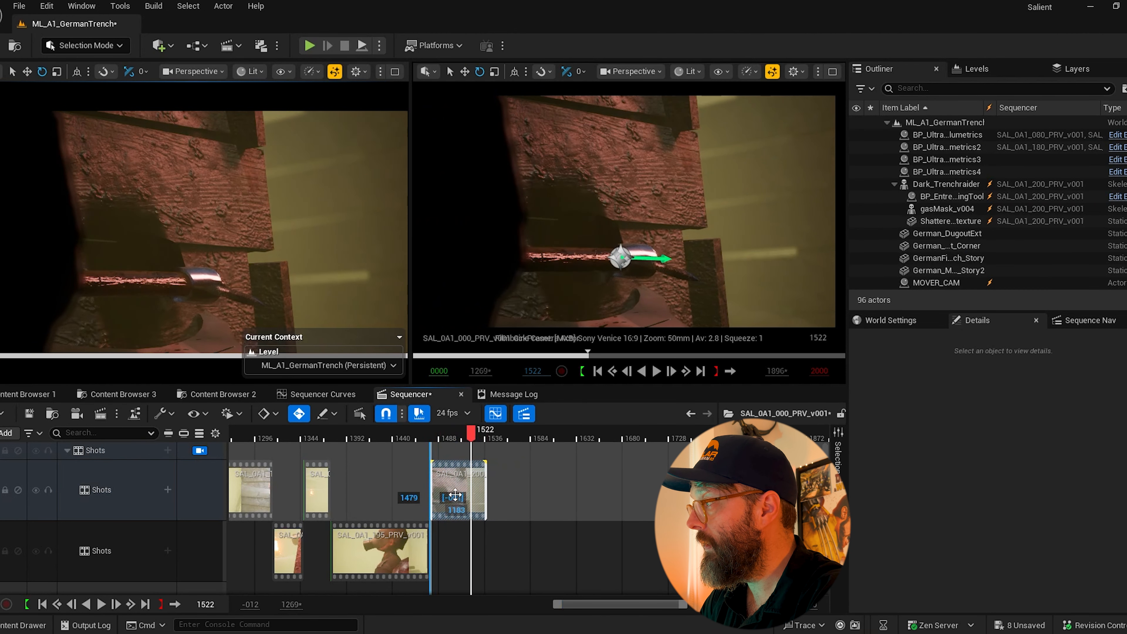
mouse_move(453, 439)
mouse_down()
mouse_move(400, 438)
mouse_move(465, 433)
mouse_up()
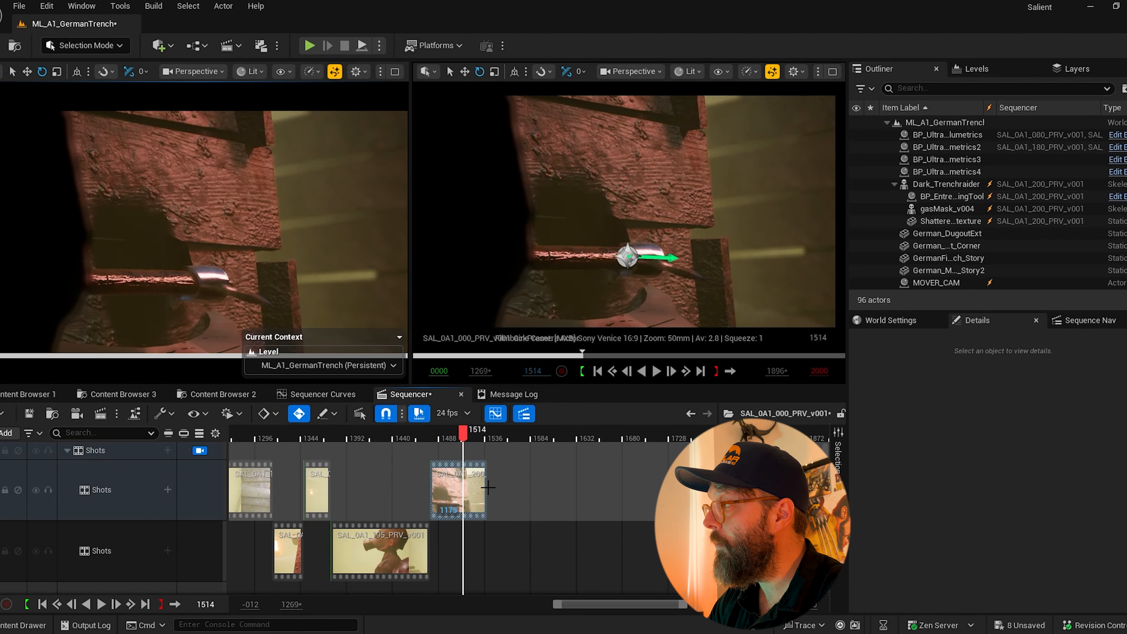
drag(486, 487, 464, 486)
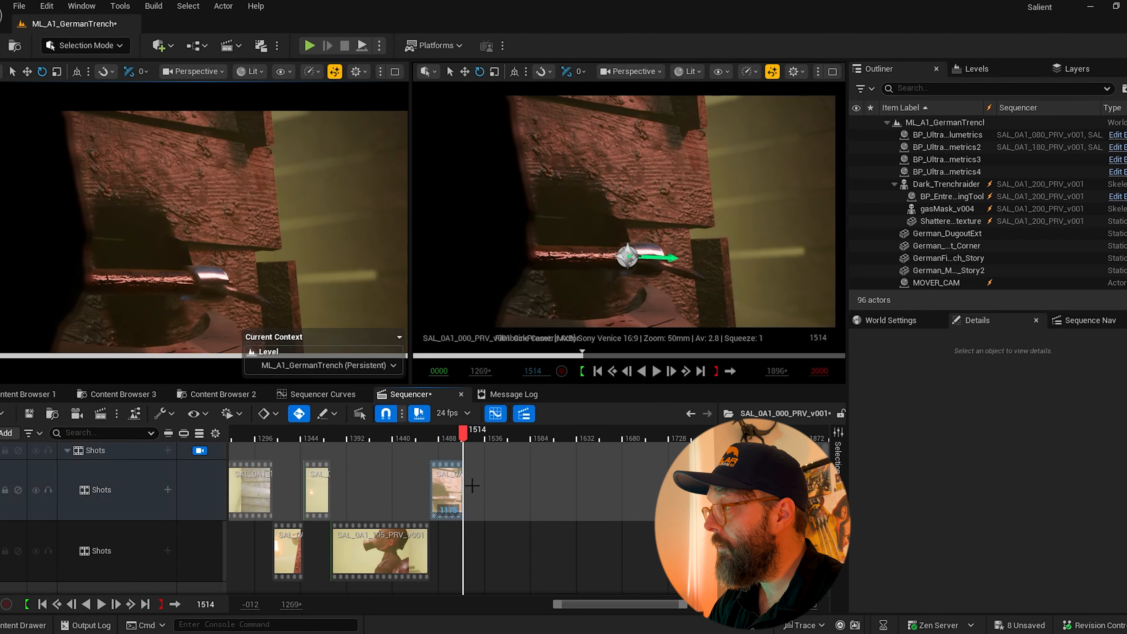
Step: Add SAL_0A1_205_PRV_v001 to the lower shot track, trim its start at about frame 1590 and move it back to frame 1513
click(17, 395)
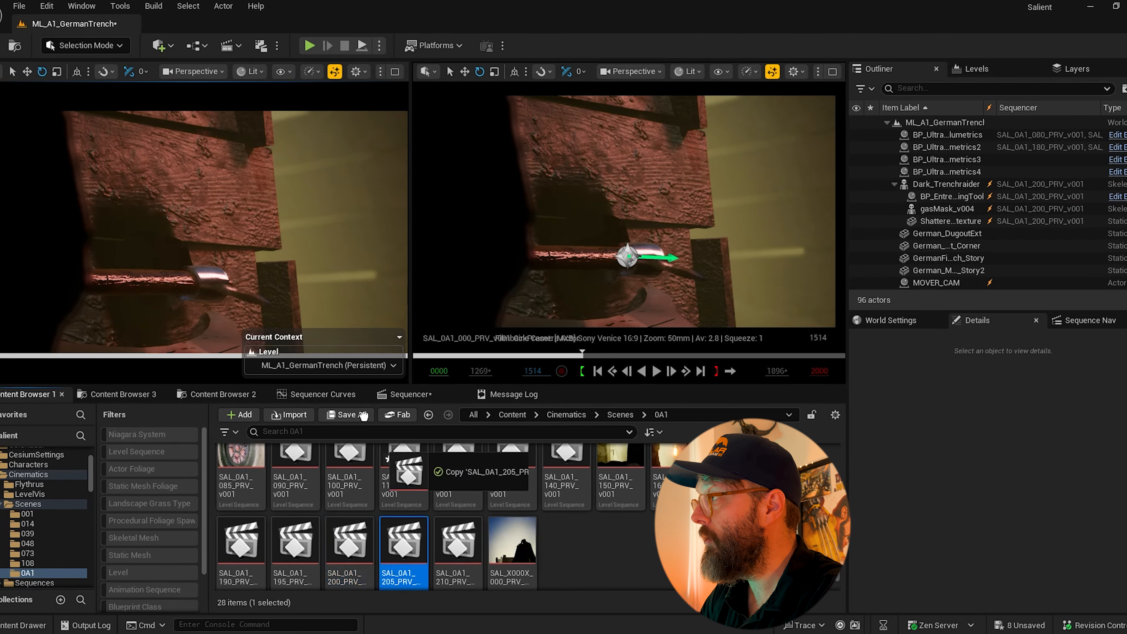
drag(363, 415, 469, 546)
drag(464, 433, 538, 438)
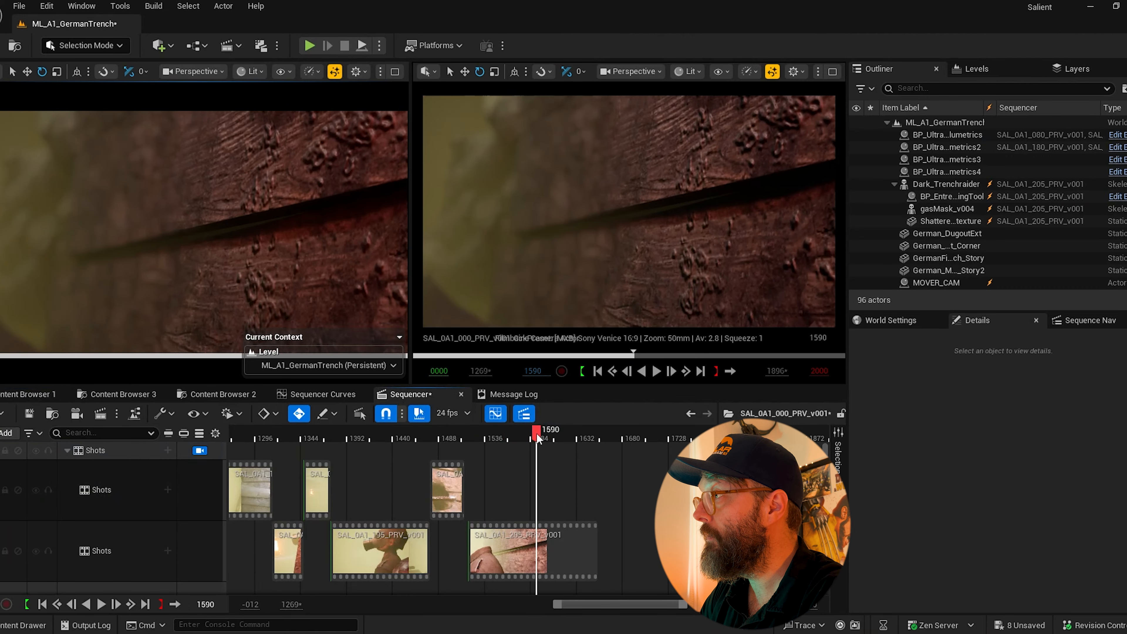
mouse_move(472, 549)
mouse_down()
mouse_move(539, 549)
mouse_move(486, 557)
mouse_up()
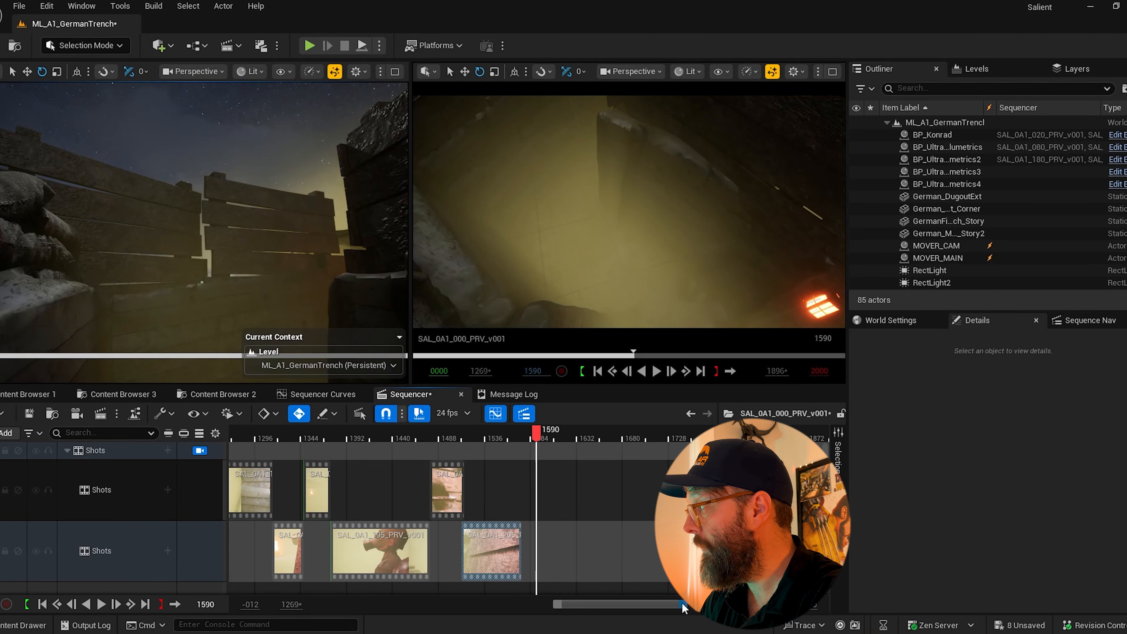
drag(683, 605, 638, 605)
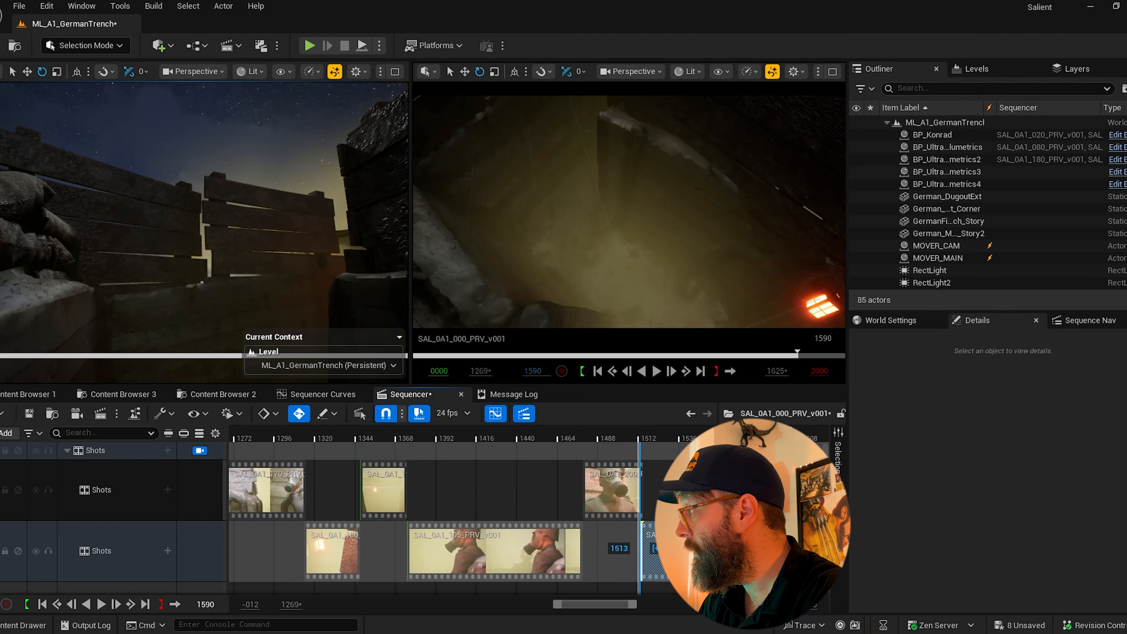
Step: Check the cut from shot 200 into shot 205 and trim the end of shot 205 to about frame 1541
click(619, 438)
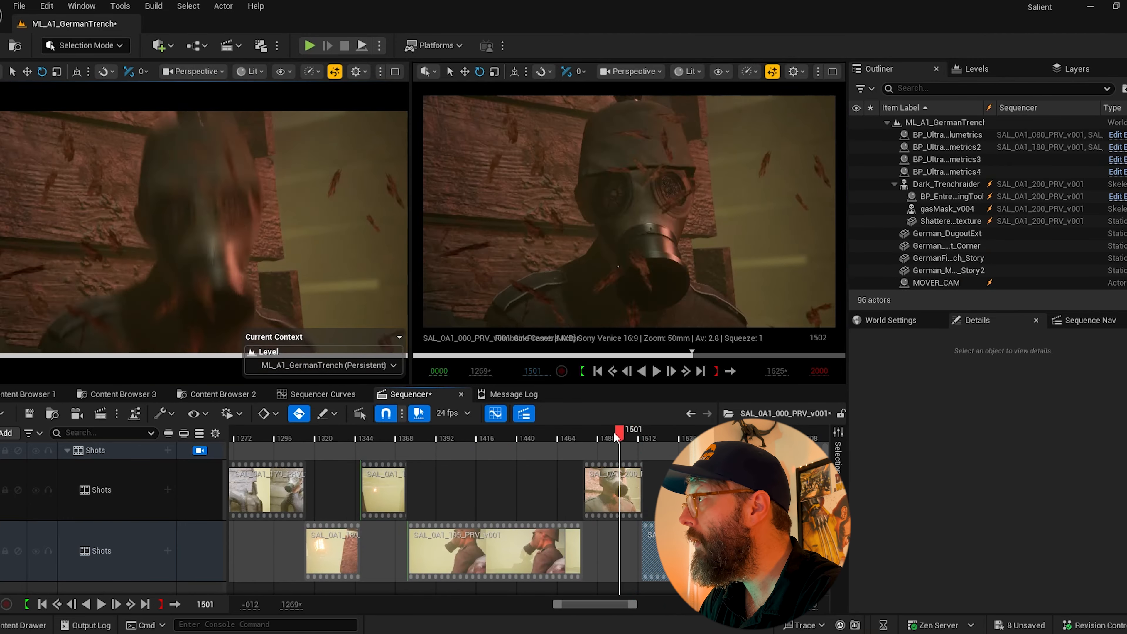
drag(617, 438, 650, 437)
drag(465, 551, 384, 550)
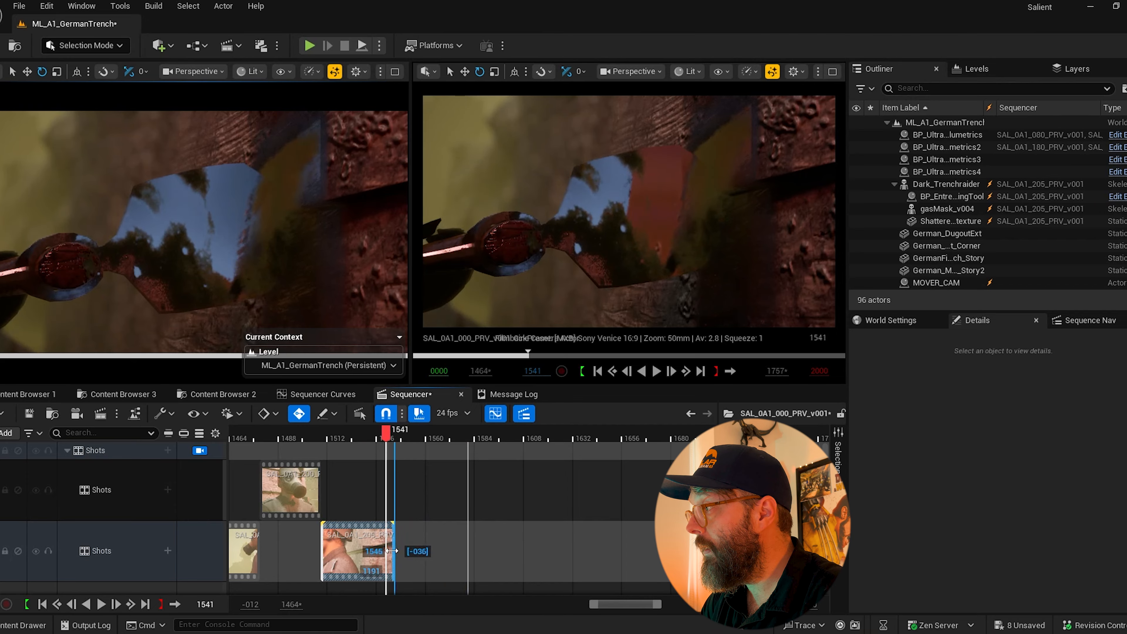
Step: Add SAL_0A1_210_PRV_v001 to the upper shot track, trim its start at about frame 1586 and move it back to frame 1541
click(43, 395)
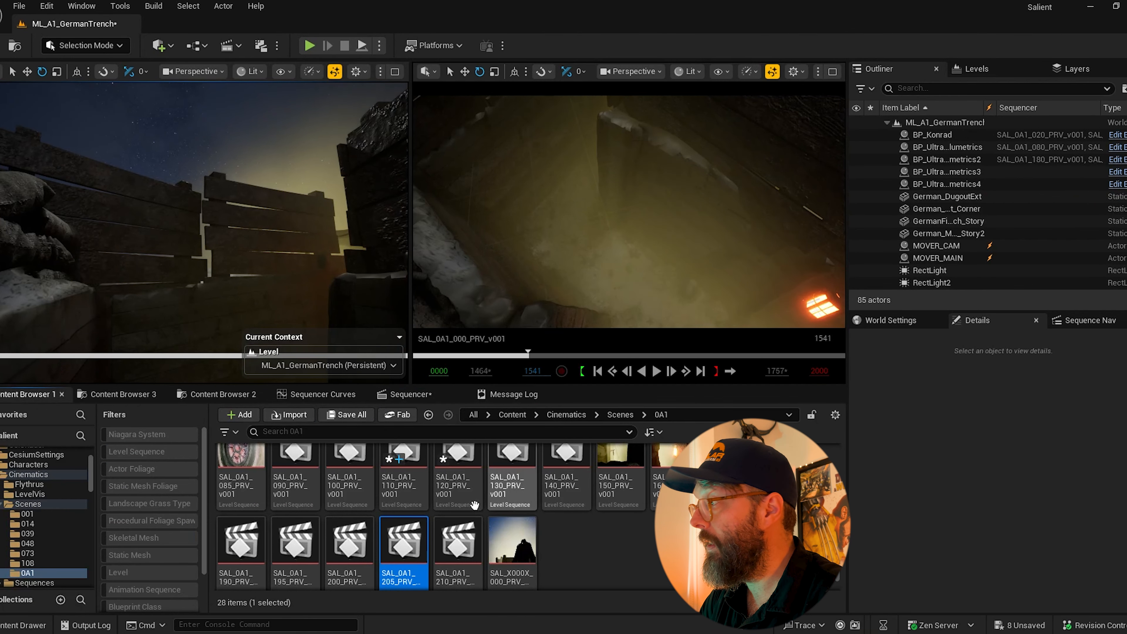
drag(460, 548, 387, 493)
drag(386, 434, 479, 450)
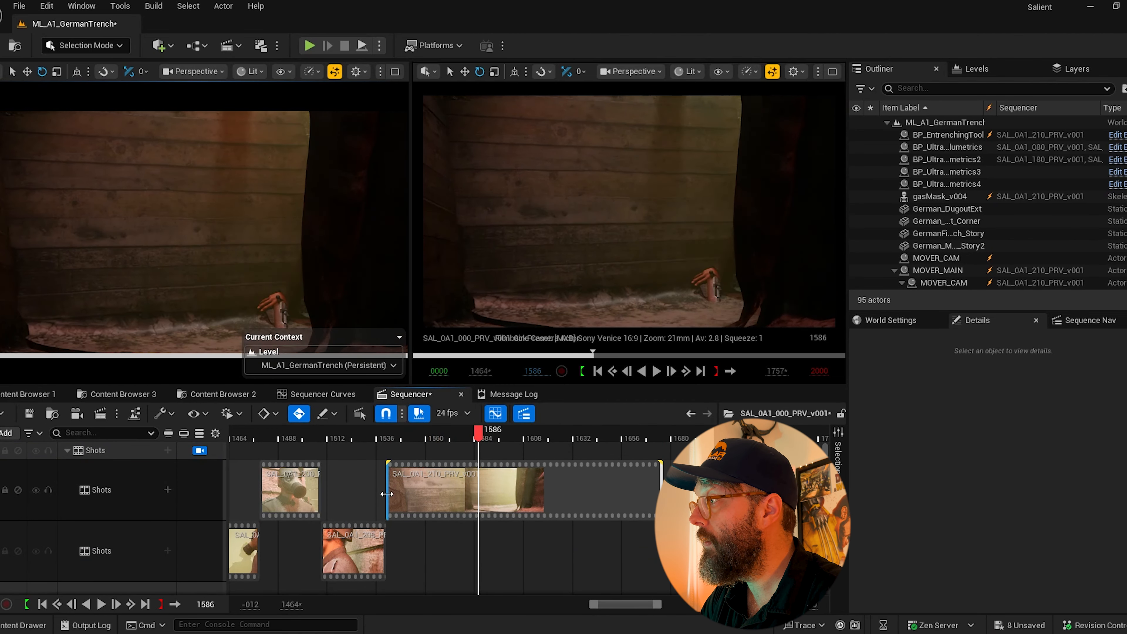
drag(387, 494, 480, 488)
drag(549, 503, 457, 503)
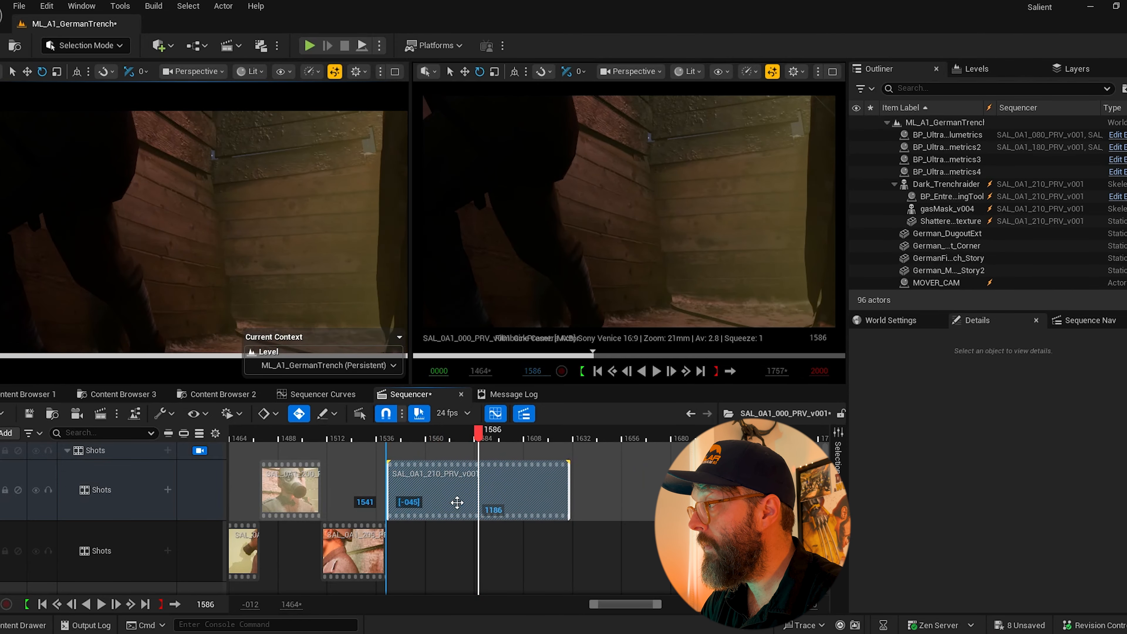
Step: Open shot 210, move its camera cut section 58 frames later to start at frame 1058, and check the shot in the master sequence
drag(441, 439, 497, 465)
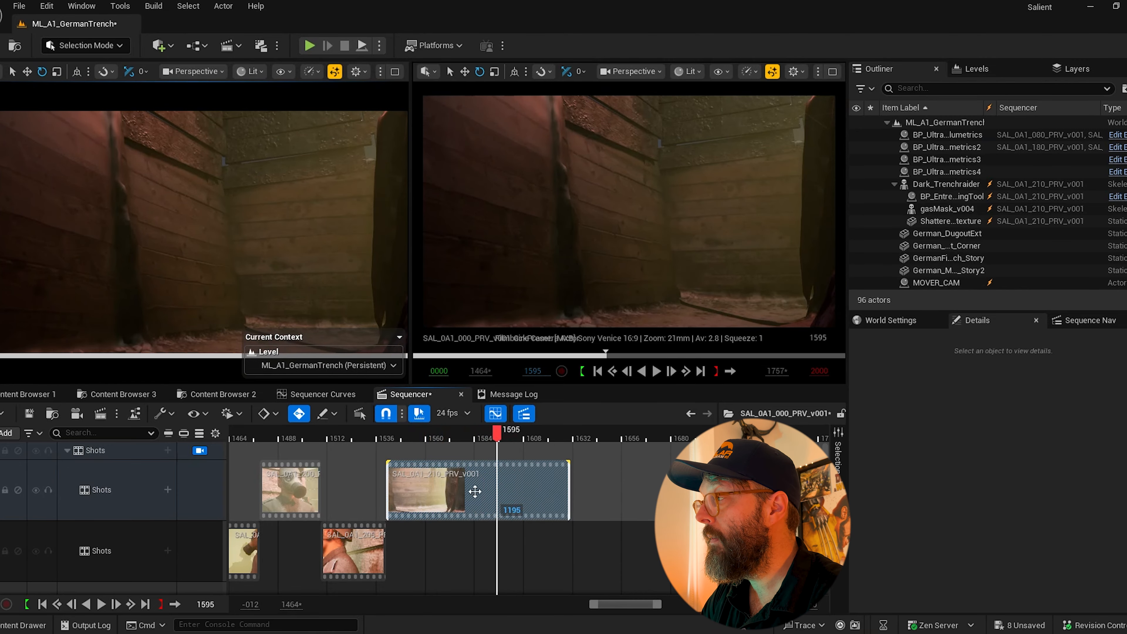
double_click(475, 491)
drag(353, 464, 394, 464)
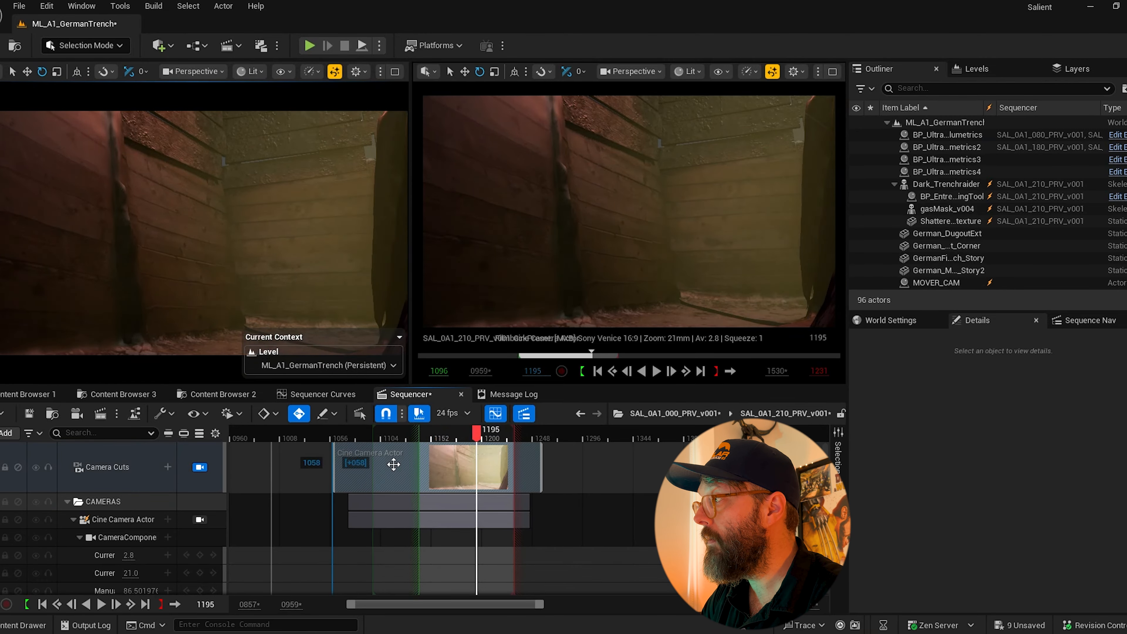
click(682, 415)
drag(498, 434, 524, 436)
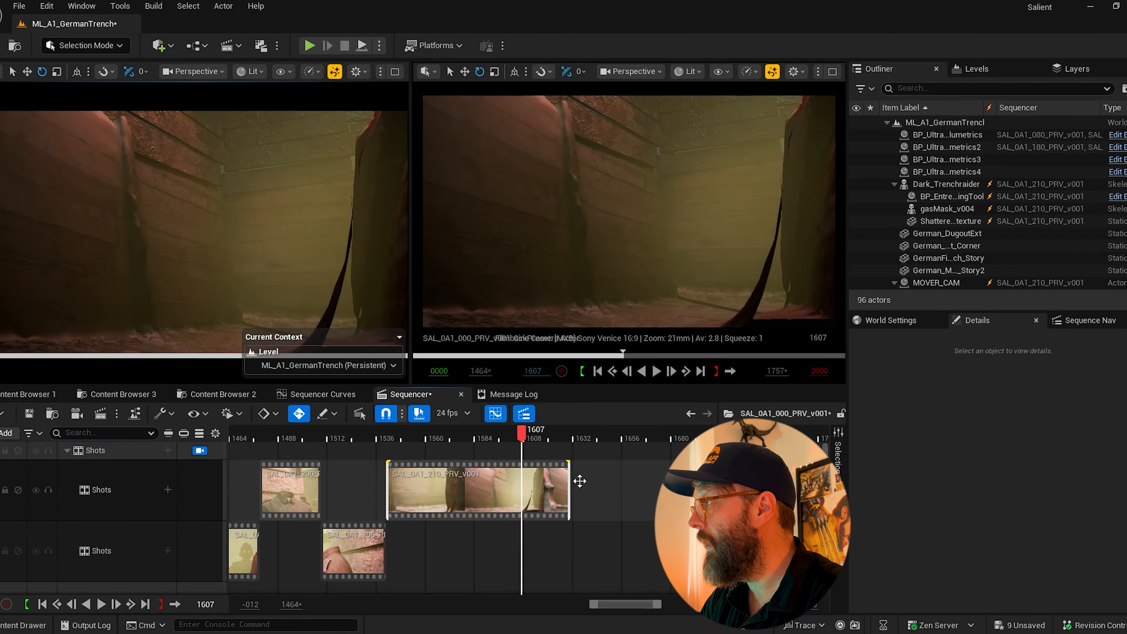
click(270, 414)
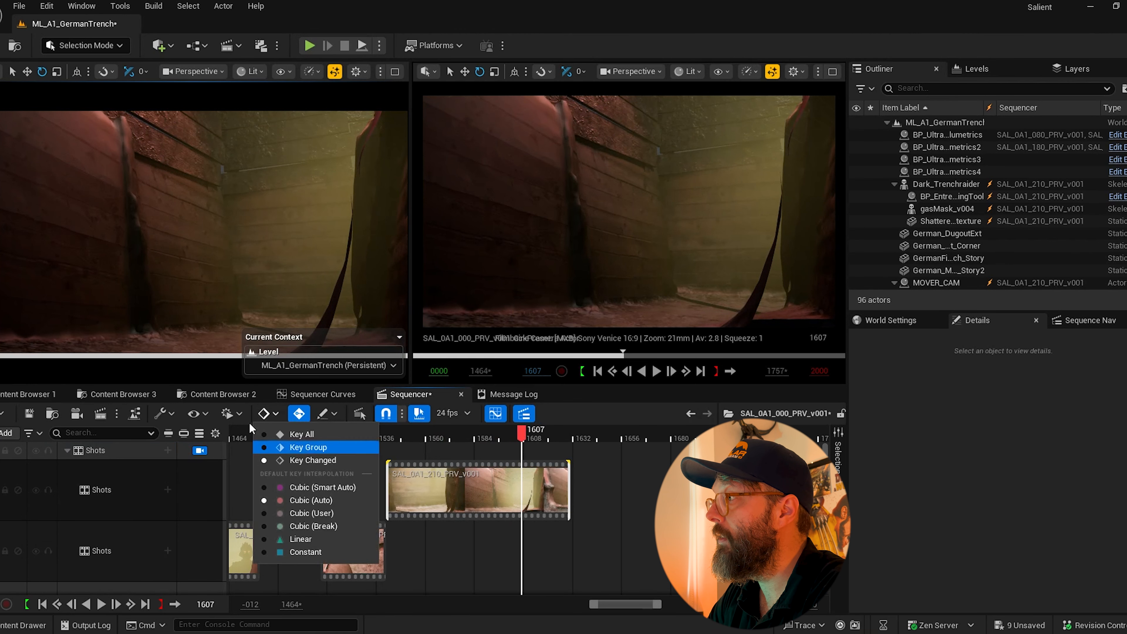
click(228, 414)
click(600, 481)
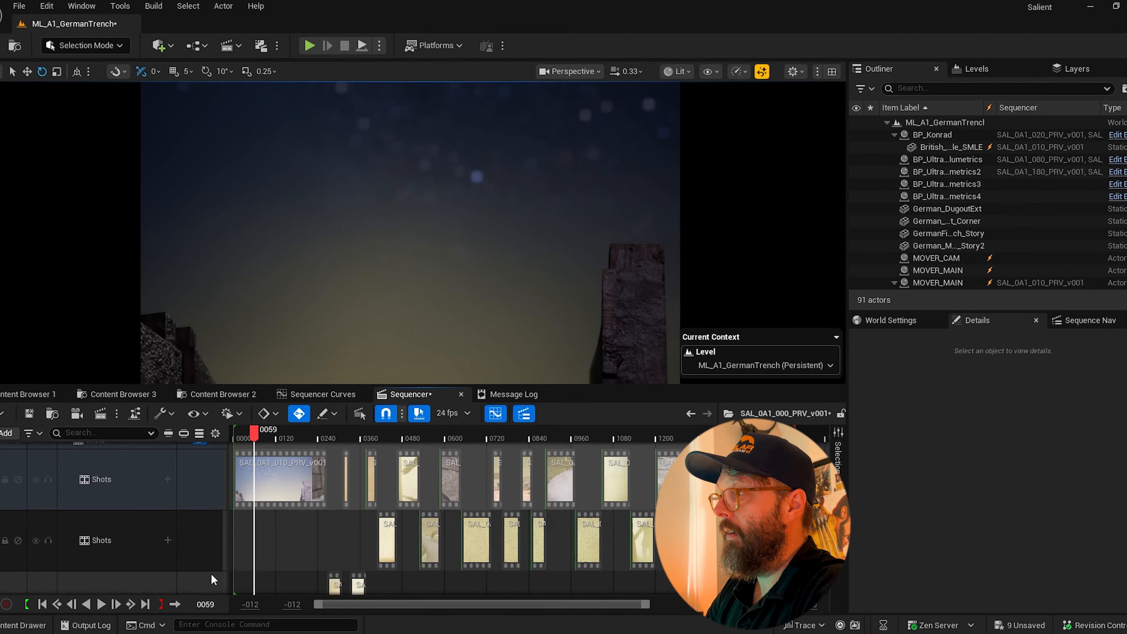
Step: Play the assembled edit from its beginning and watch the opening shots through shot 060
click(44, 605)
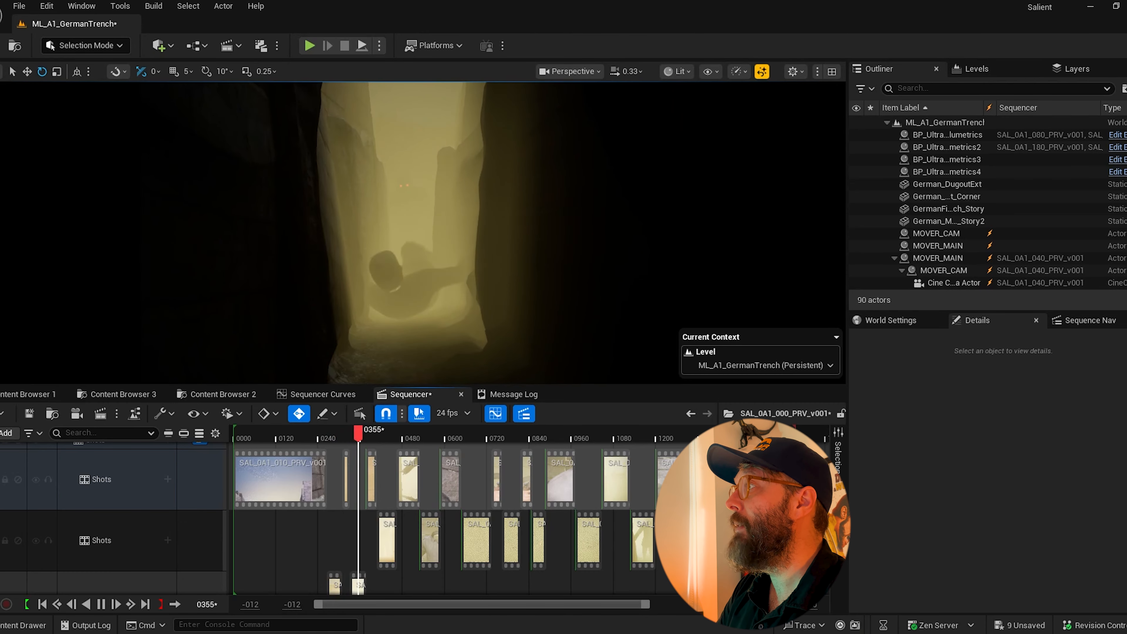
key(space)
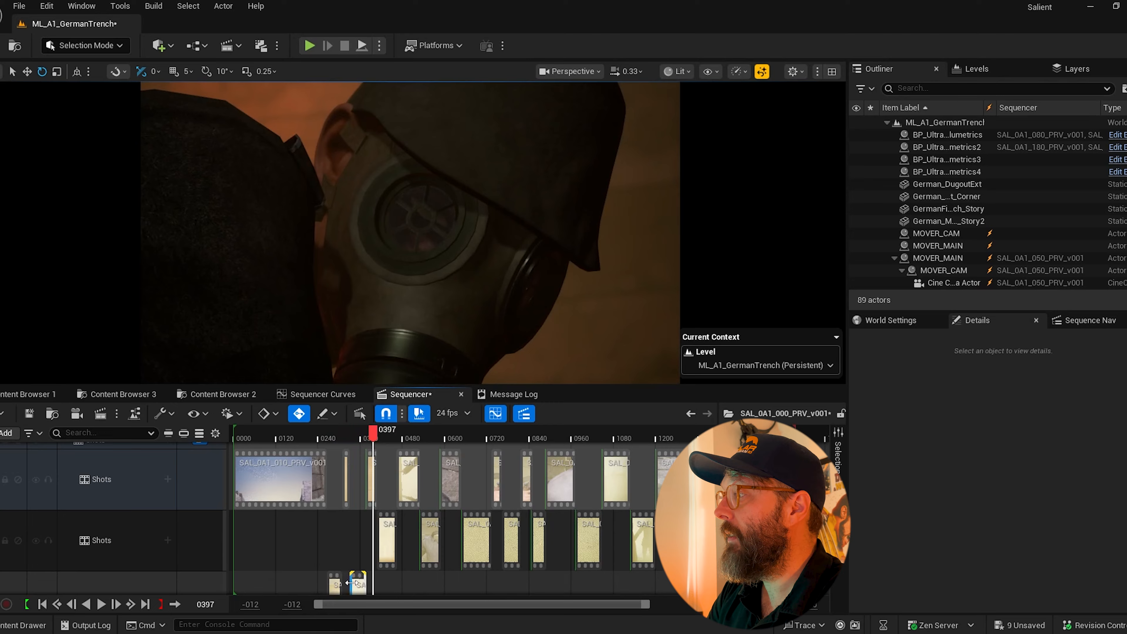
key(space)
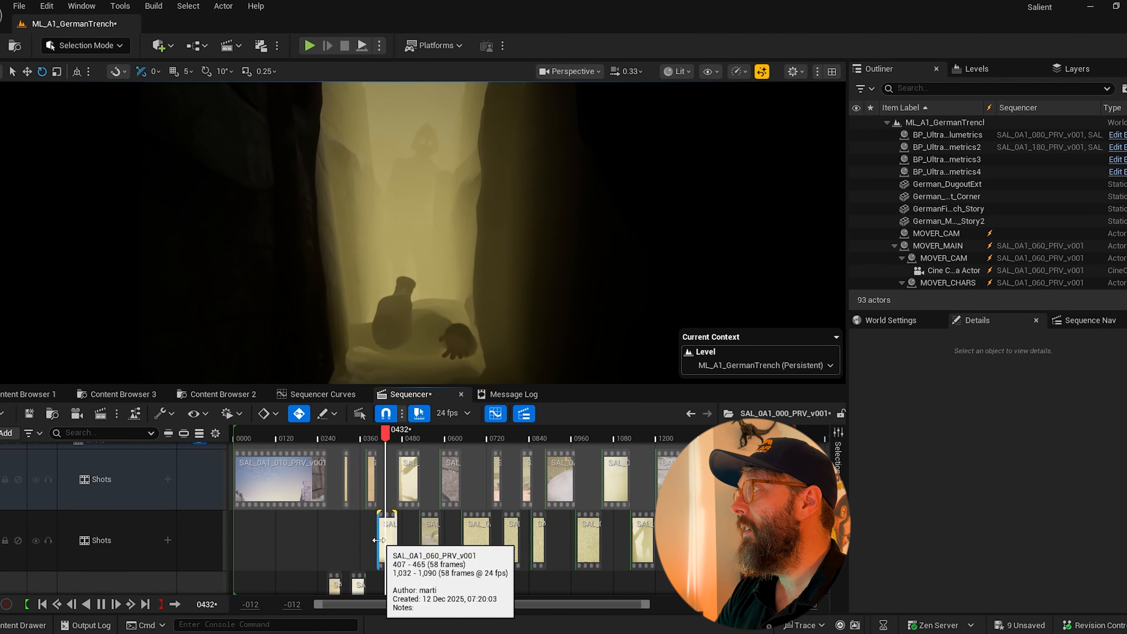